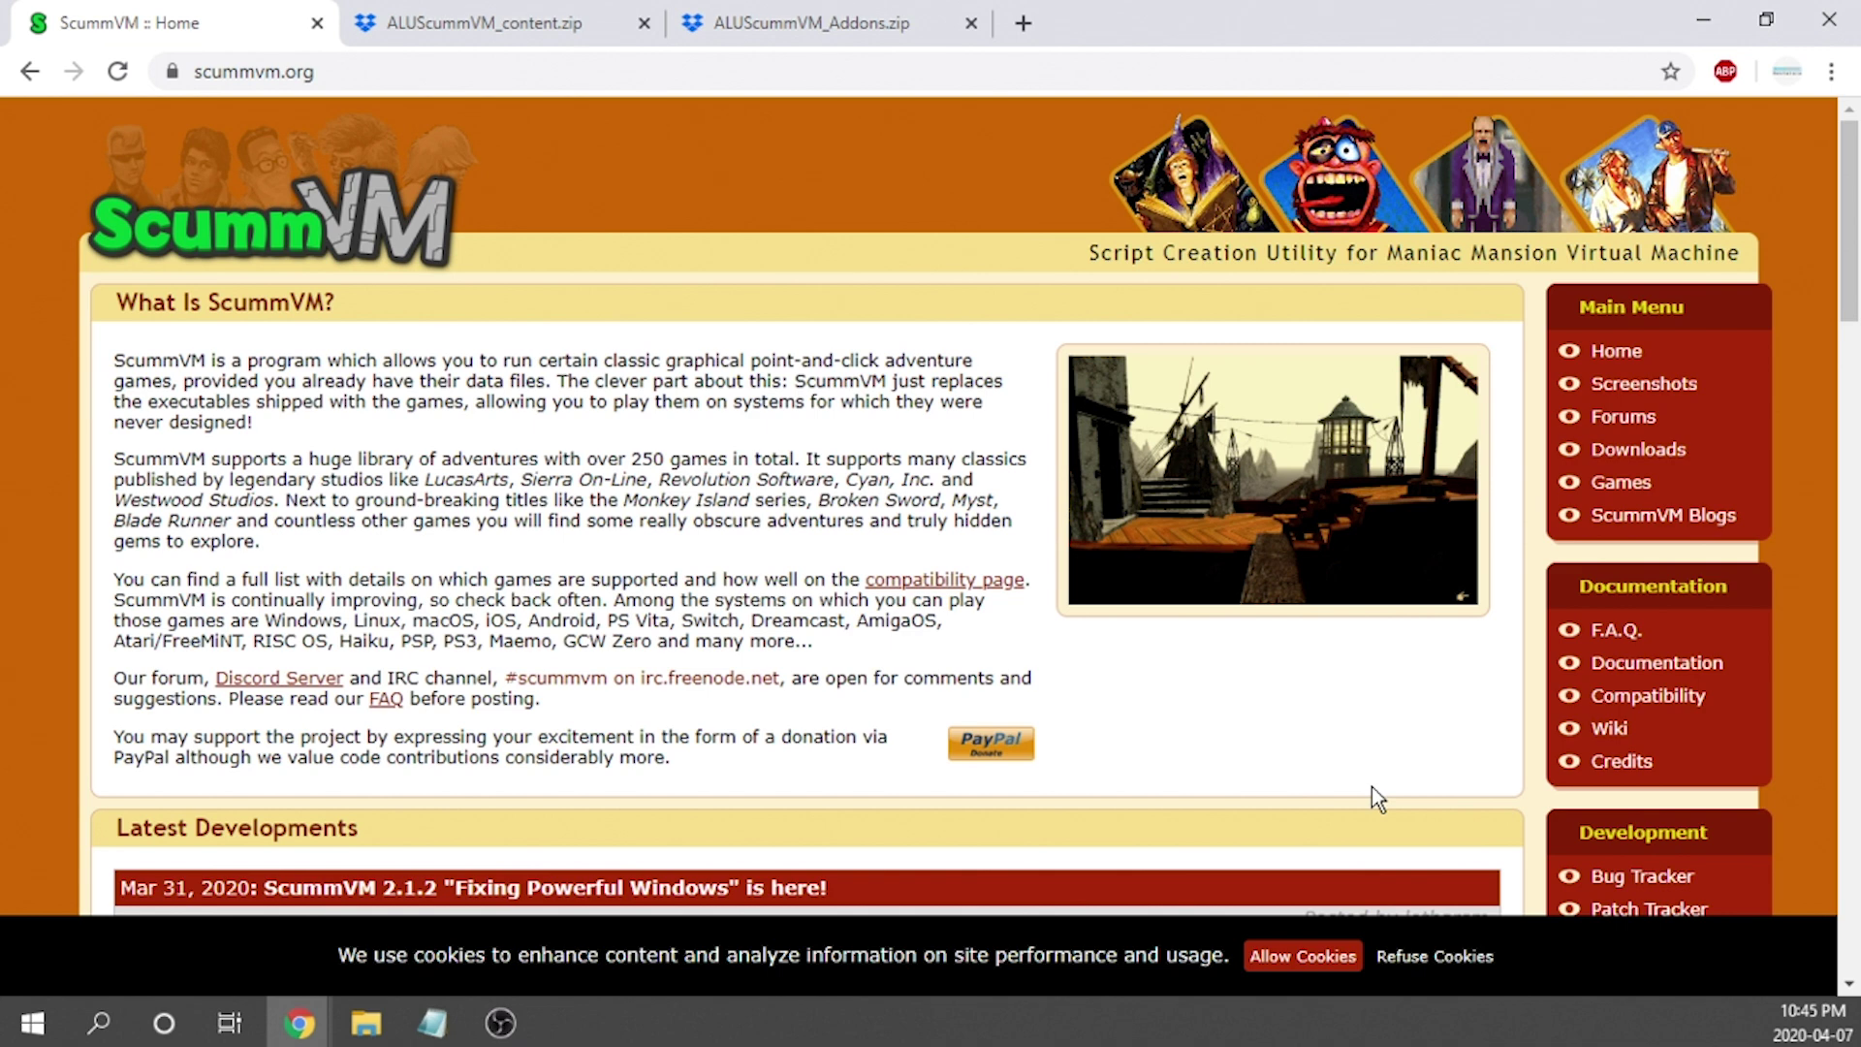
Review the USB drive's folders and the Dropbox pages for ALUScummVM_content.zip and ALUScummVM_Addons.zip, and return to the desktop
{"action": "left_click_drag", "start_coordinate": [543, 632], "coordinate": [1211, 114]}
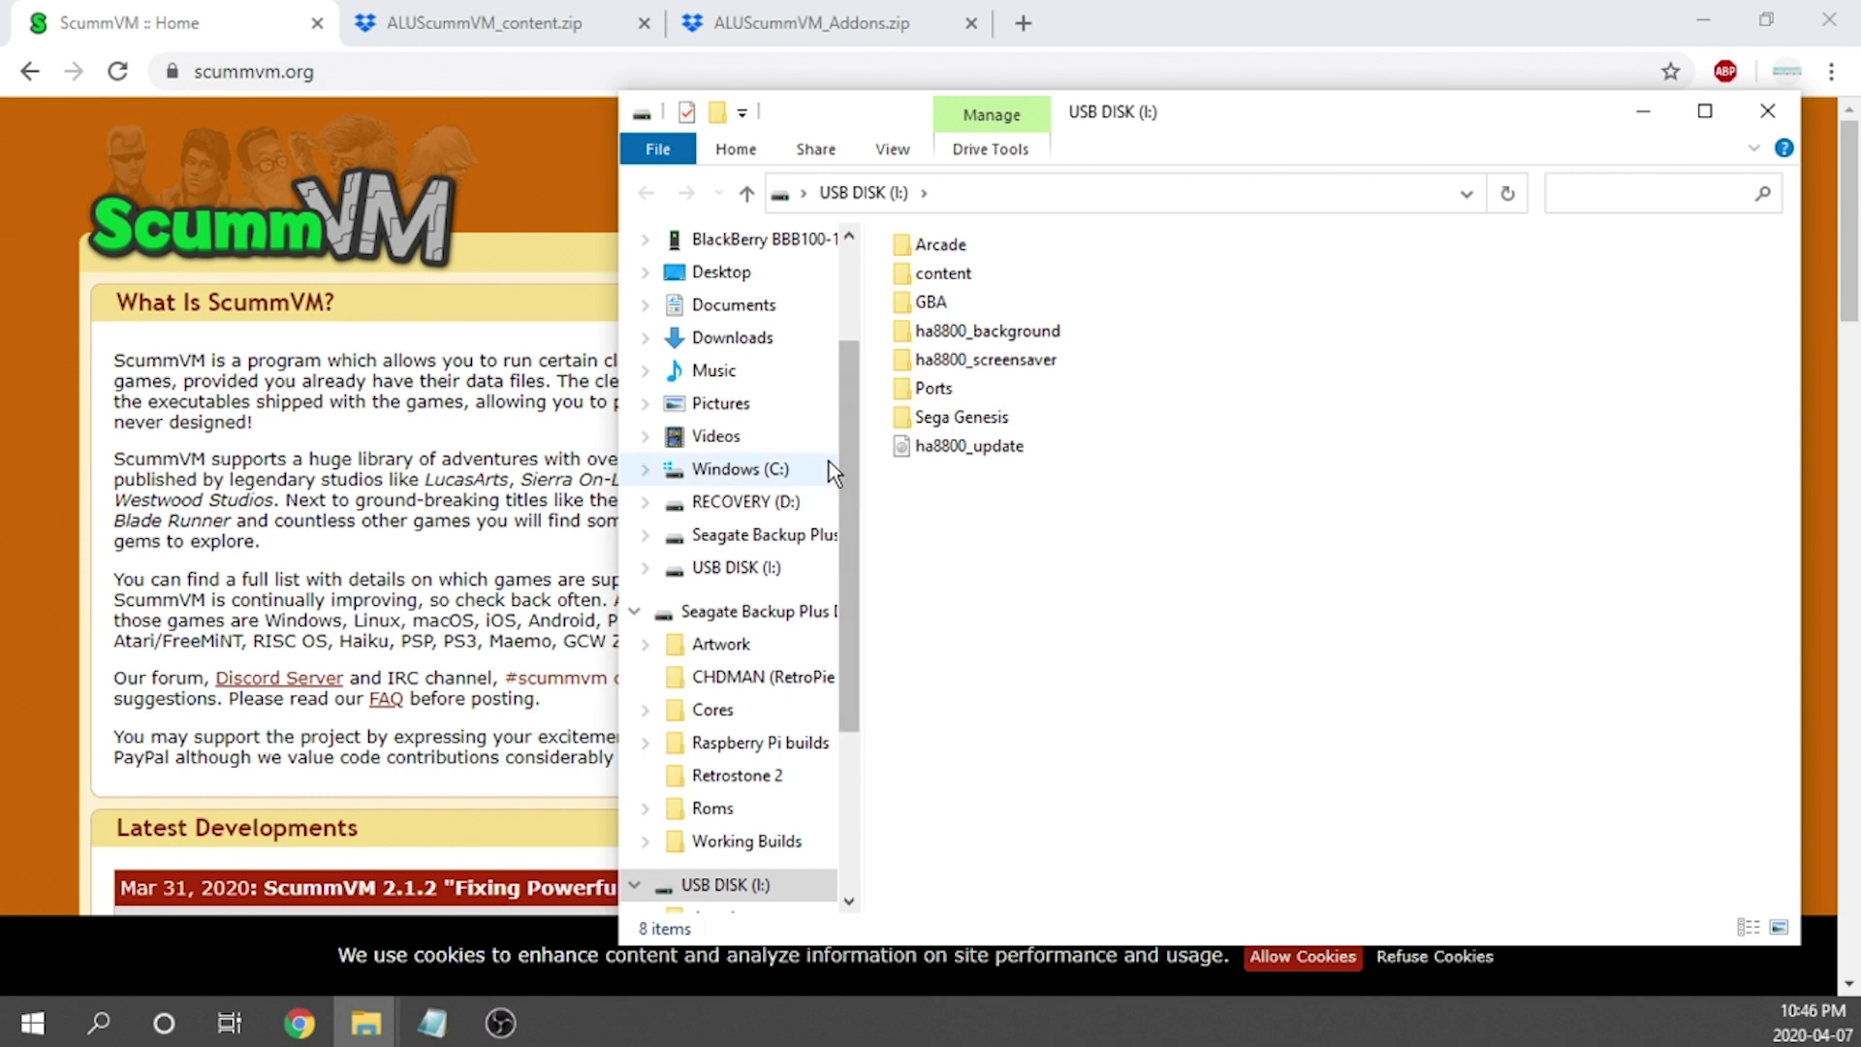
{"action": "left_click", "coordinate": [503, 31]}
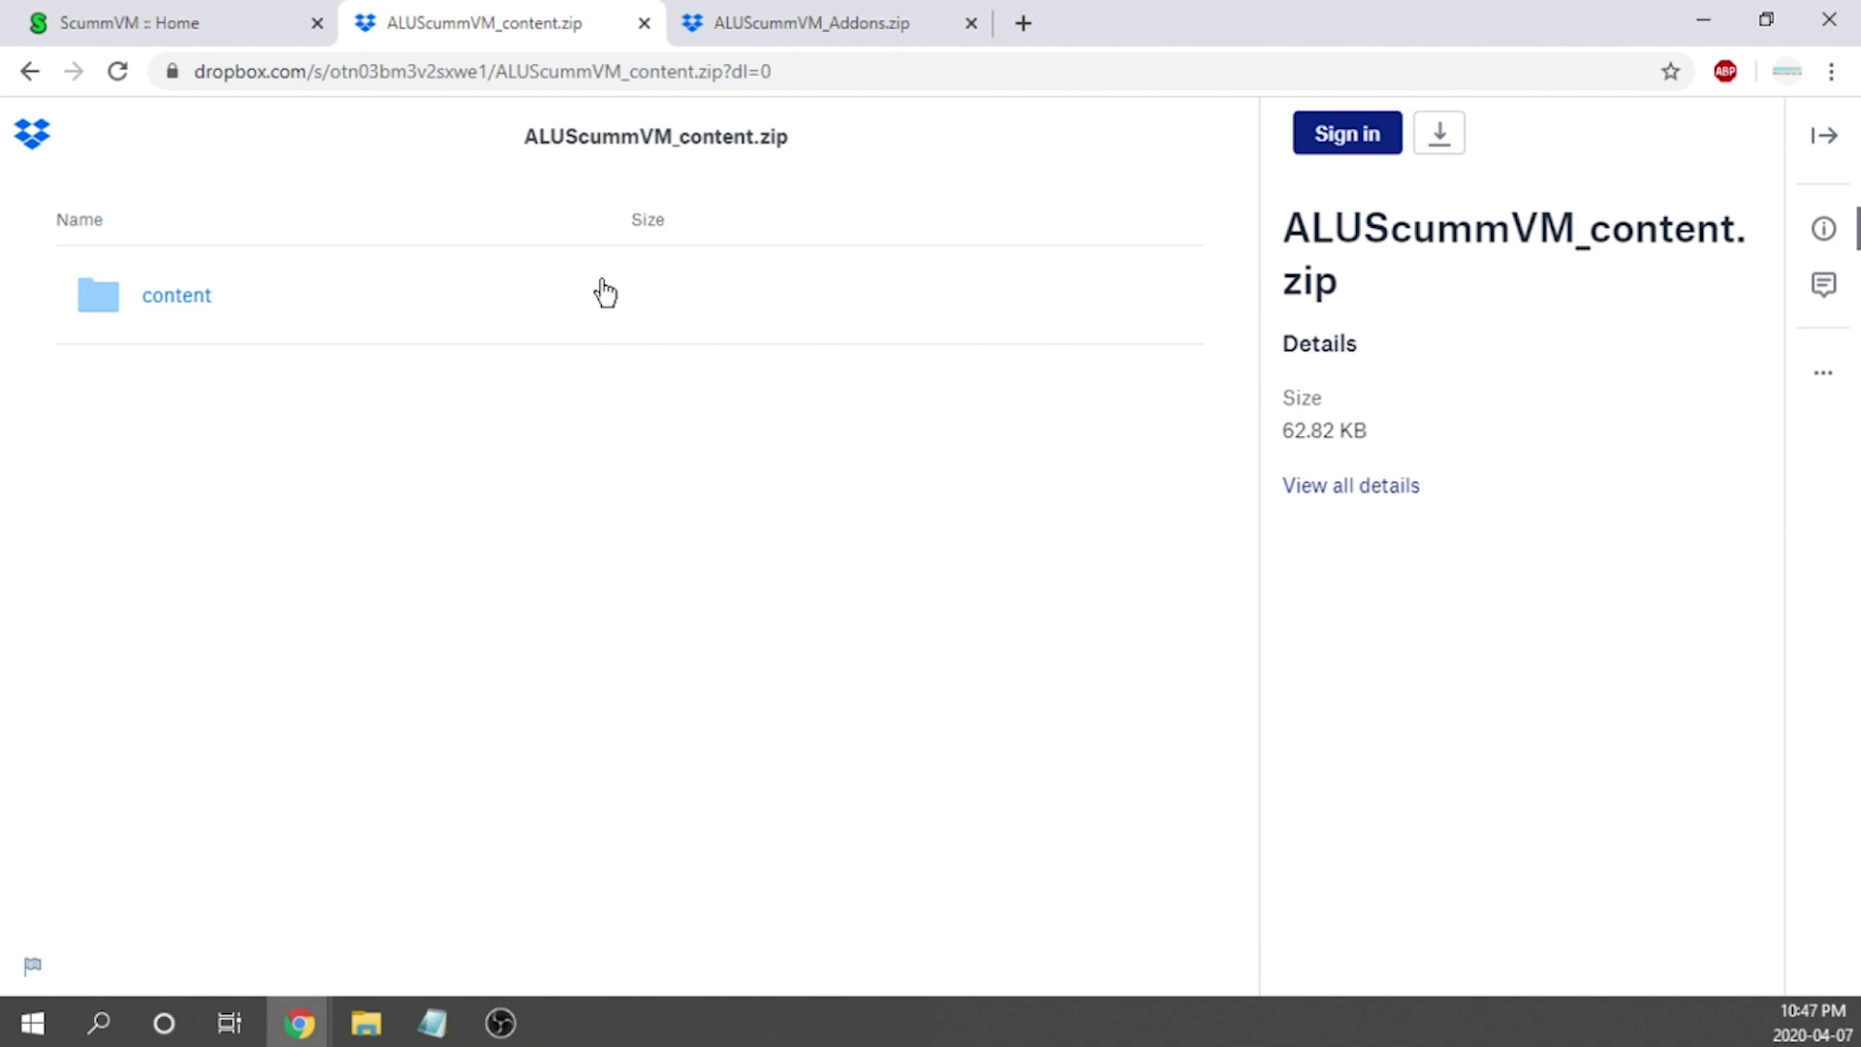
{"action": "left_click", "coordinate": [779, 29]}
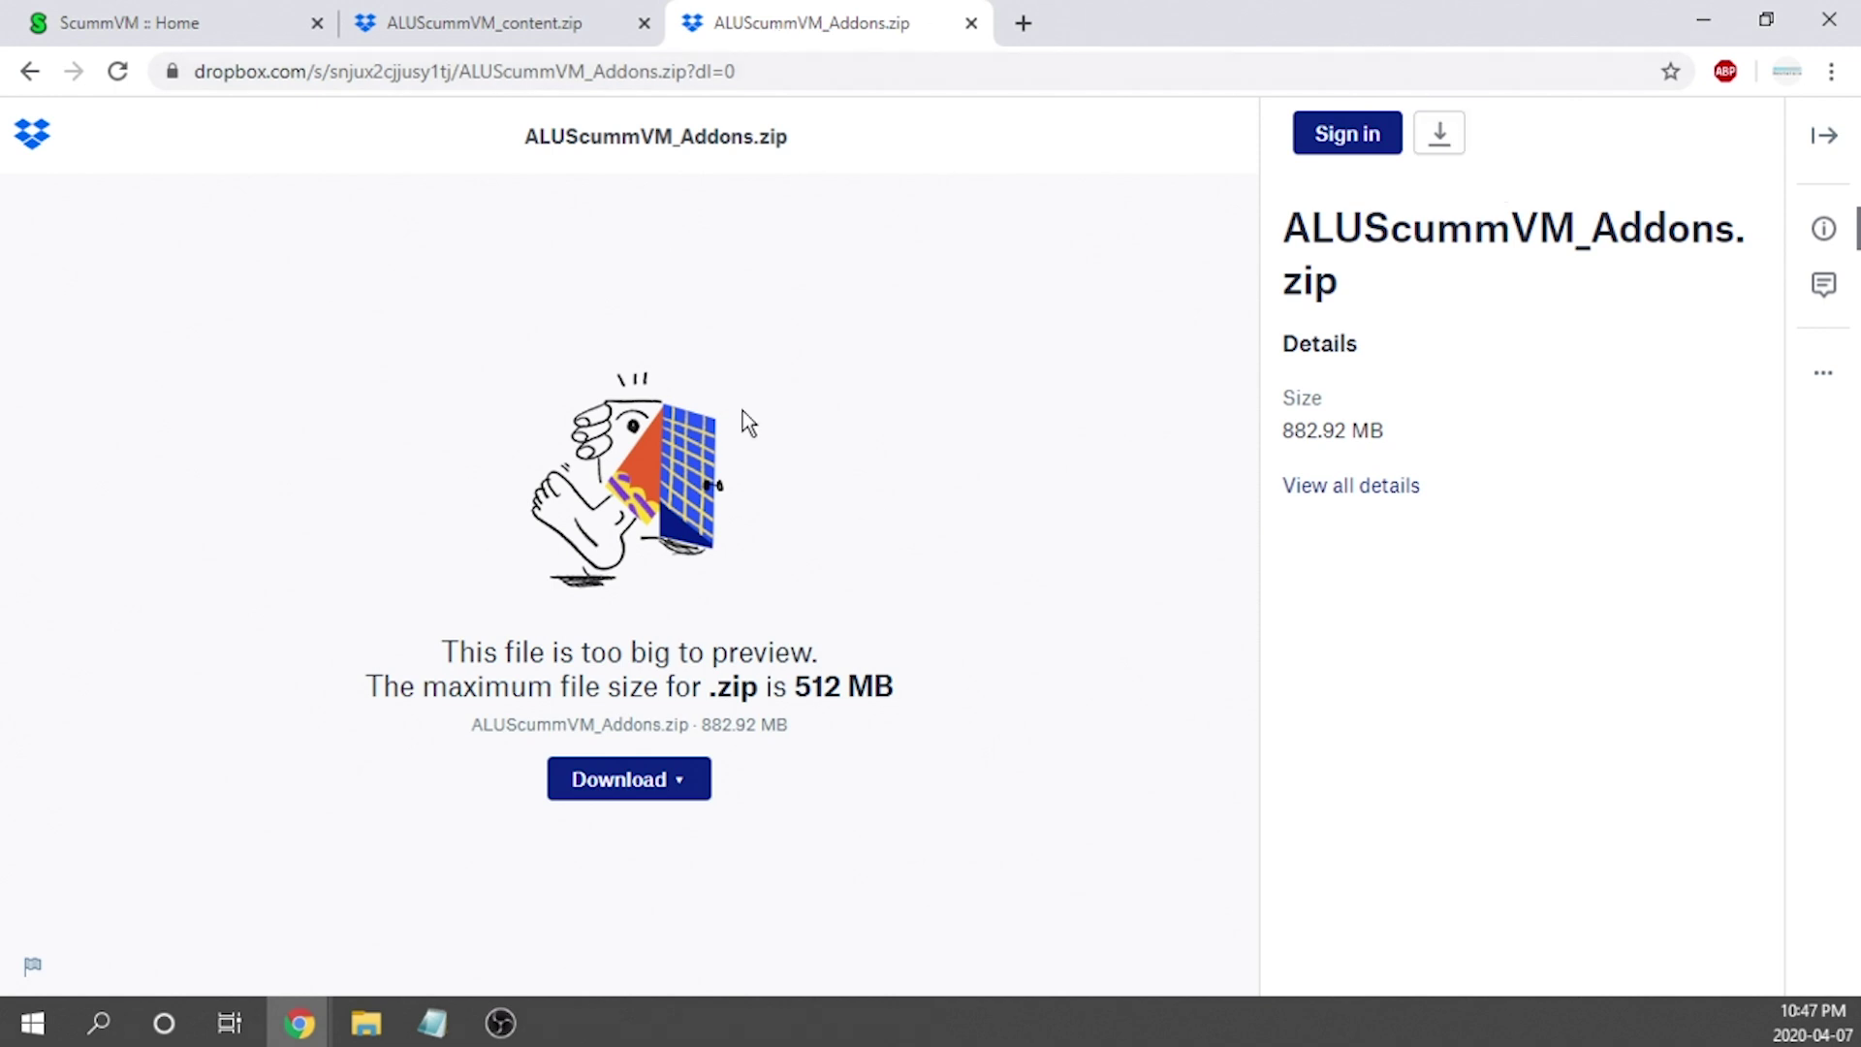
{"action": "left_click", "coordinate": [1708, 15]}
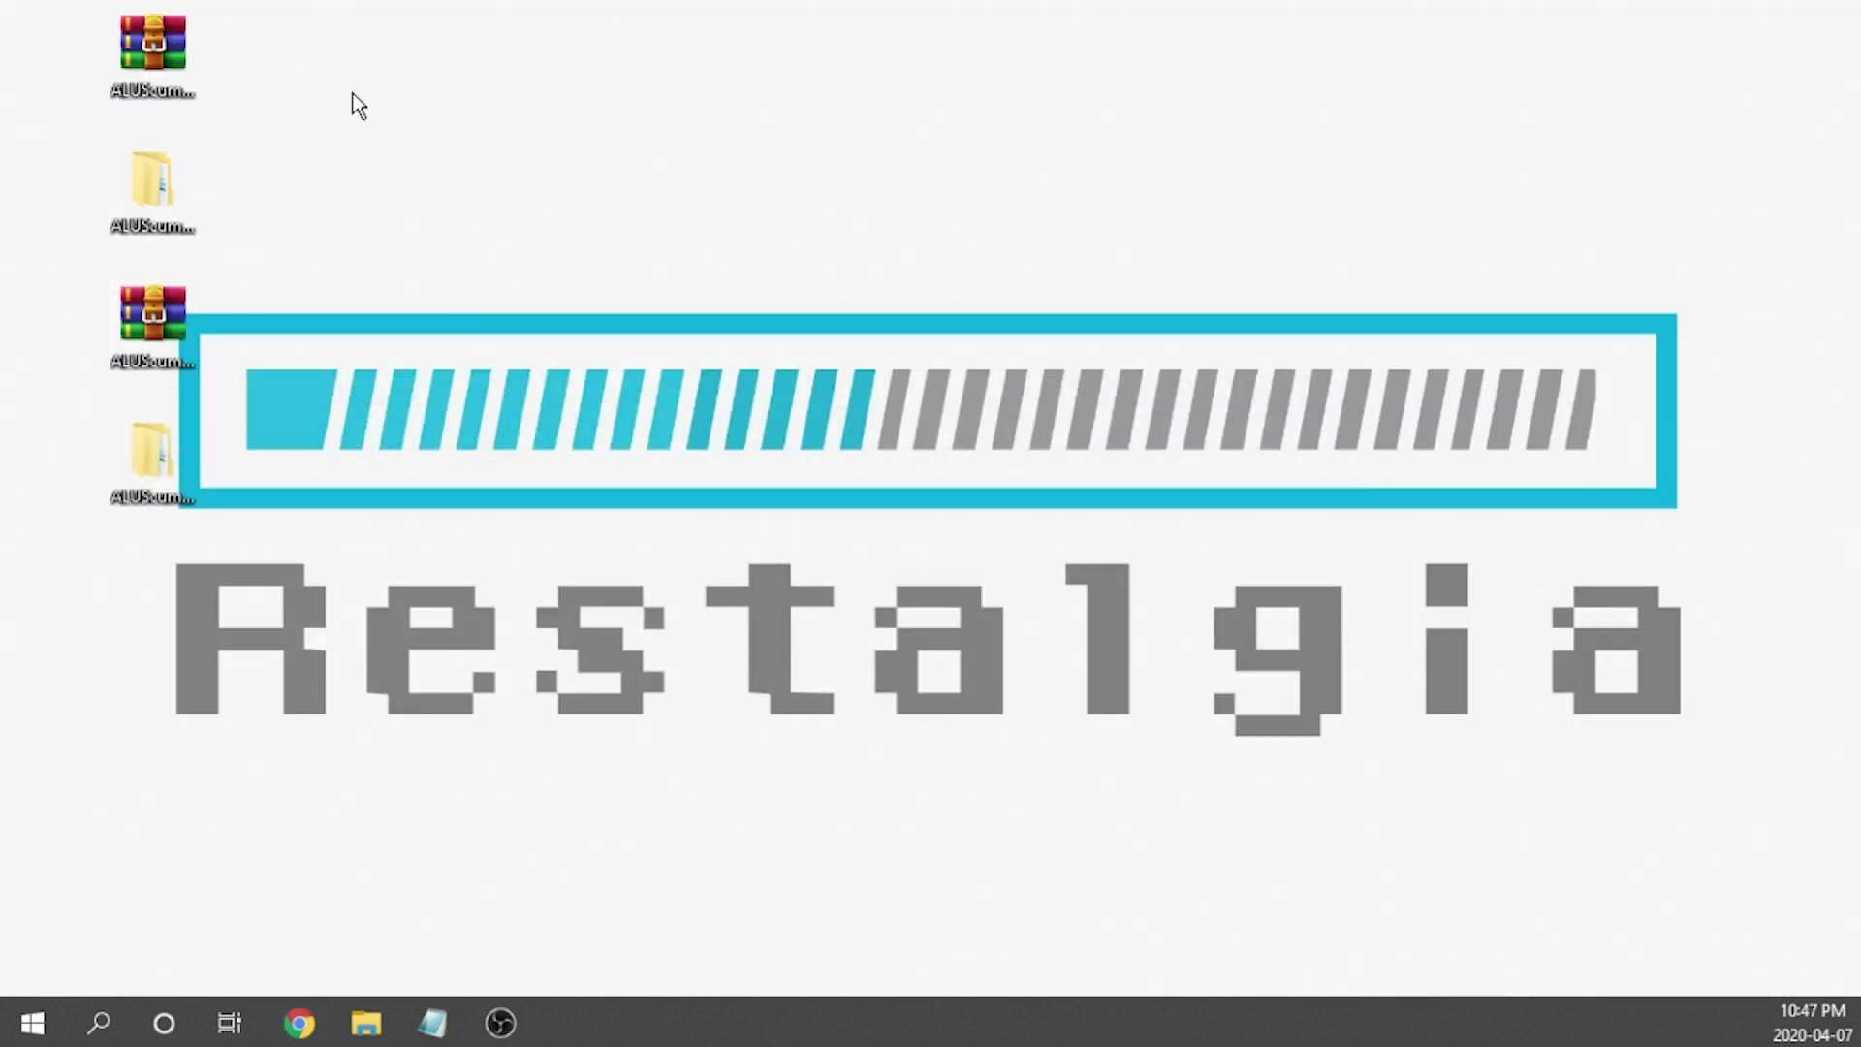
Extract the ALUScummVM_content archive on the desktop into a folder of the same name
{"action": "left_click", "coordinate": [152, 44]}
{"action": "left_click", "coordinate": [144, 309]}
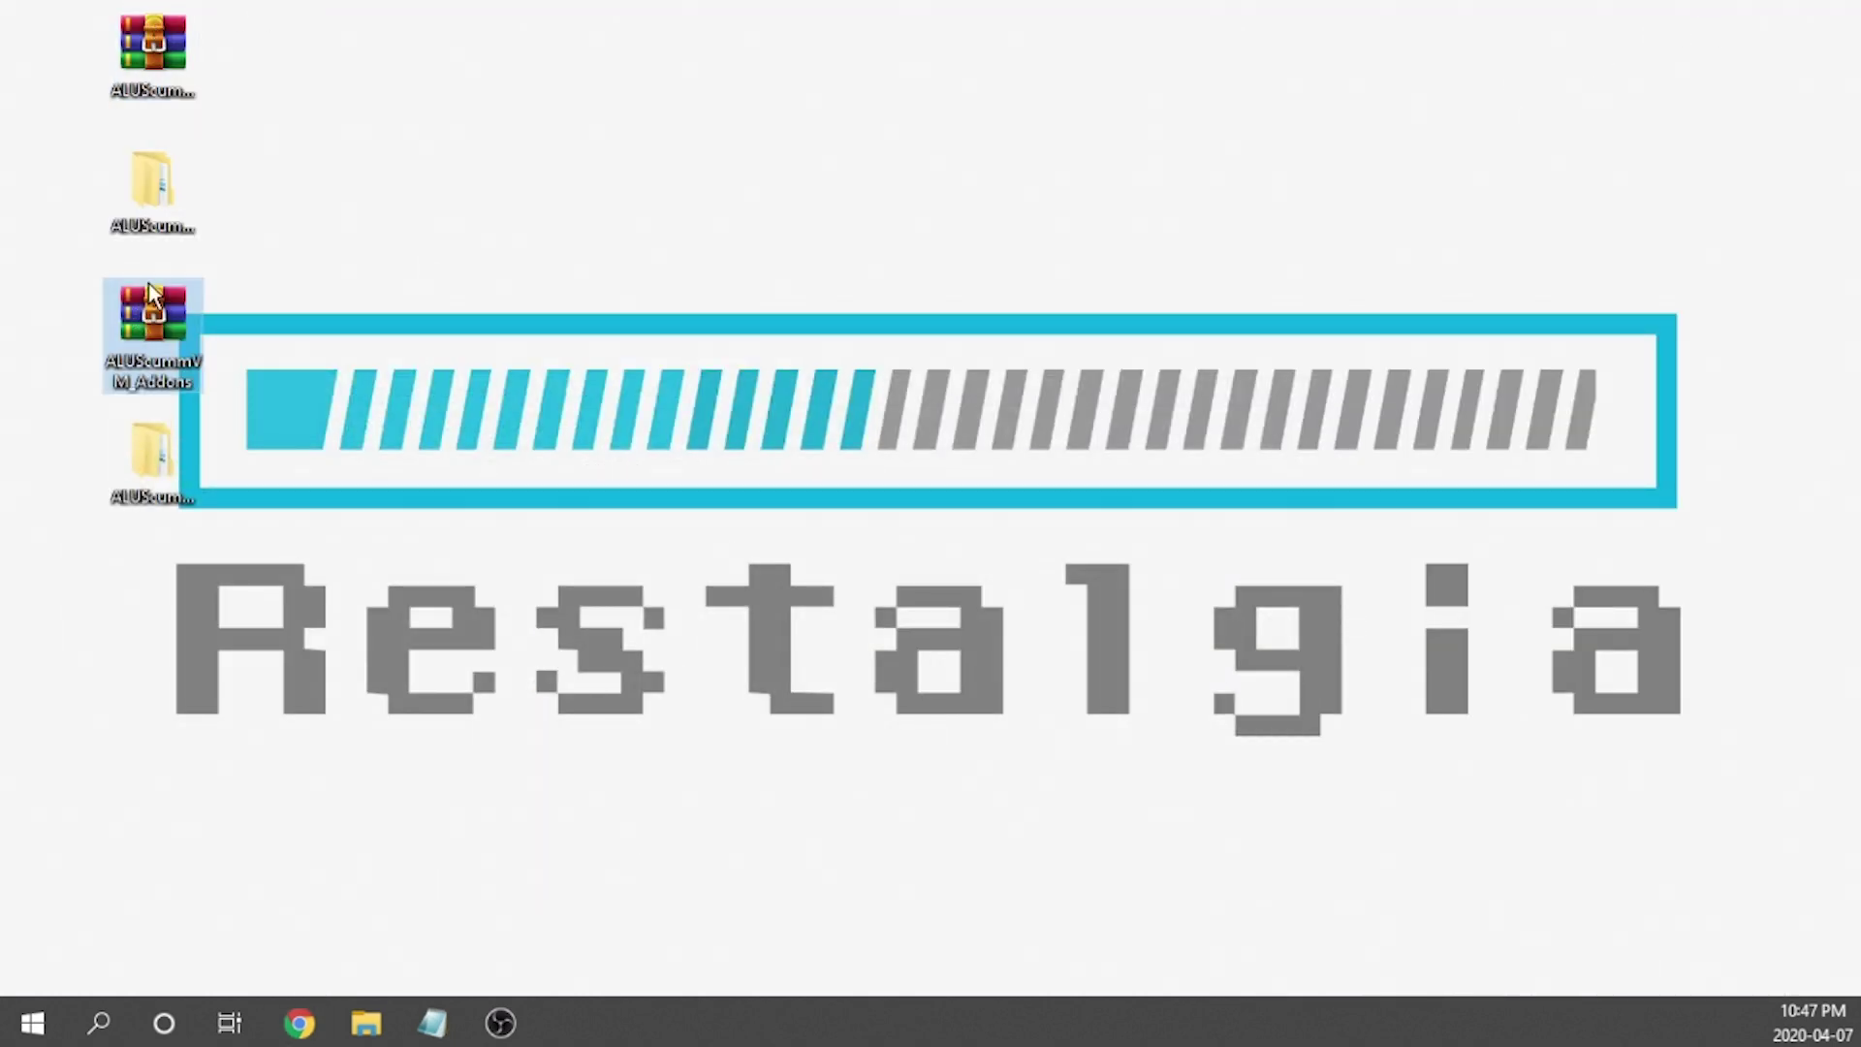
{"action": "left_click", "coordinate": [146, 66]}
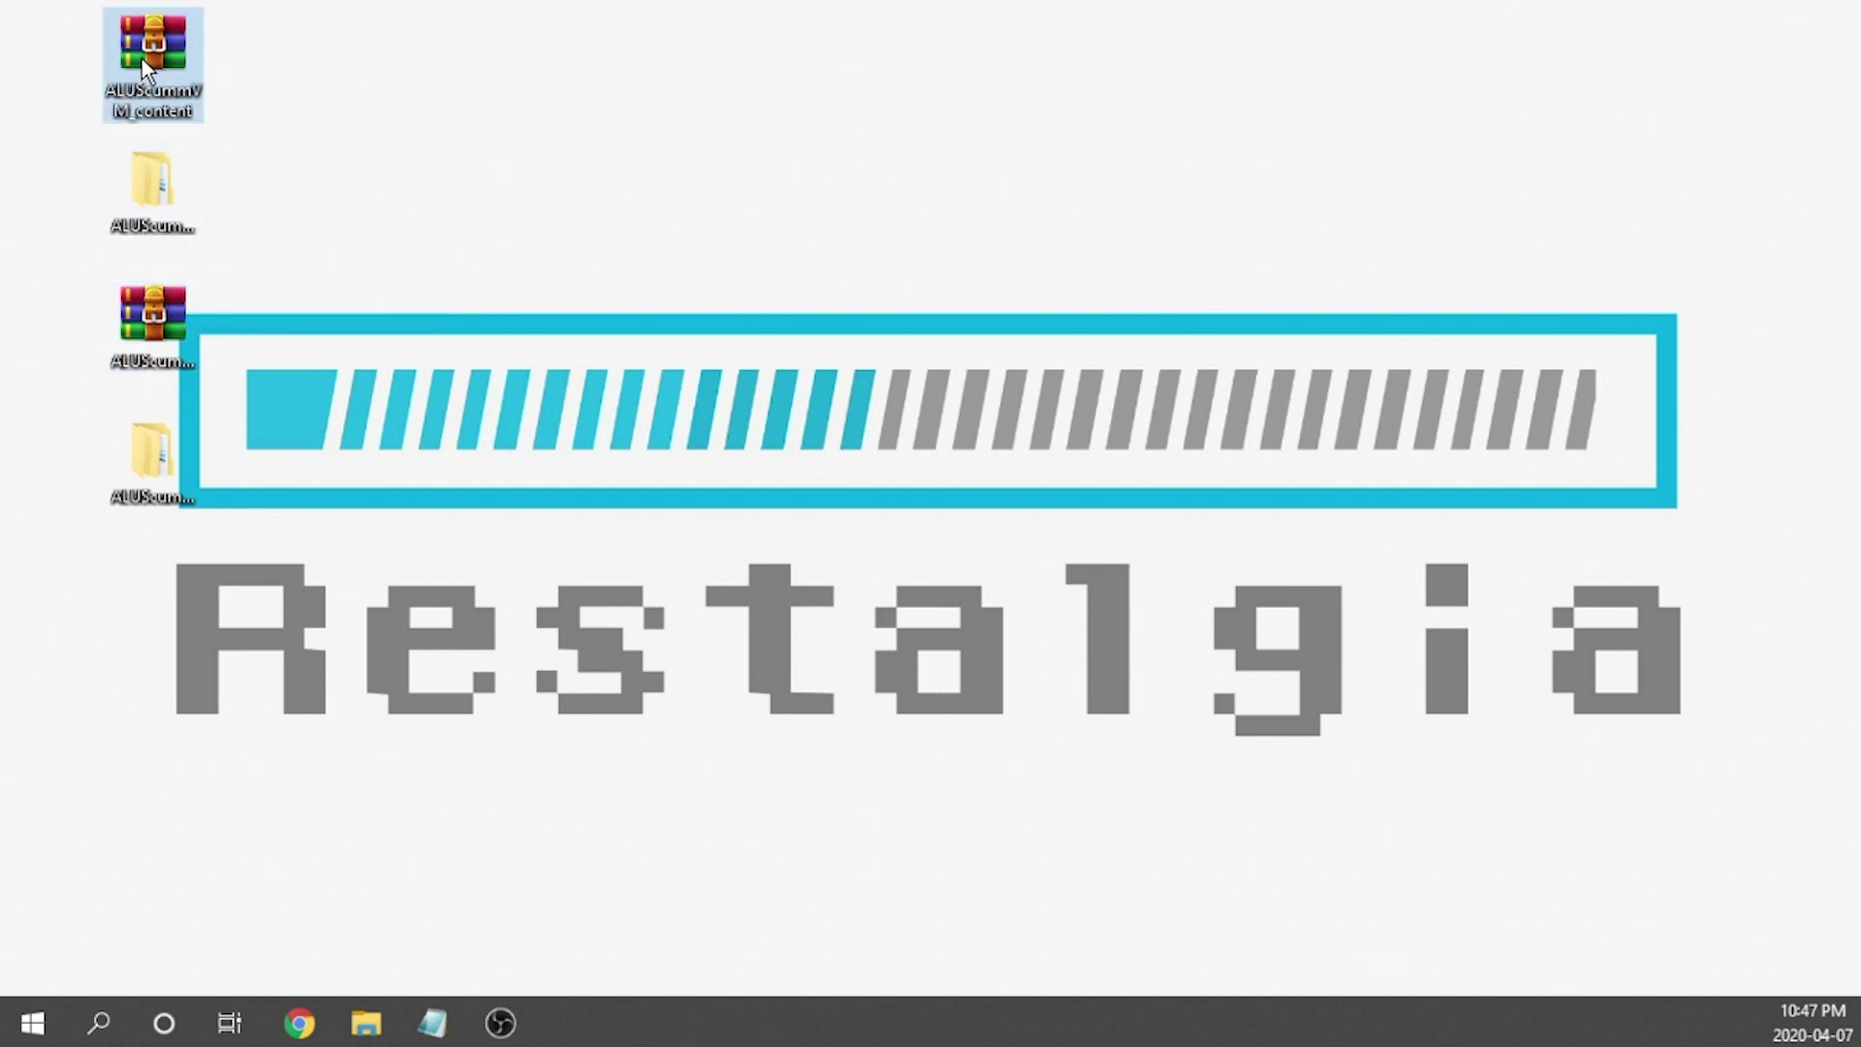
{"action": "right_click", "coordinate": [142, 60]}
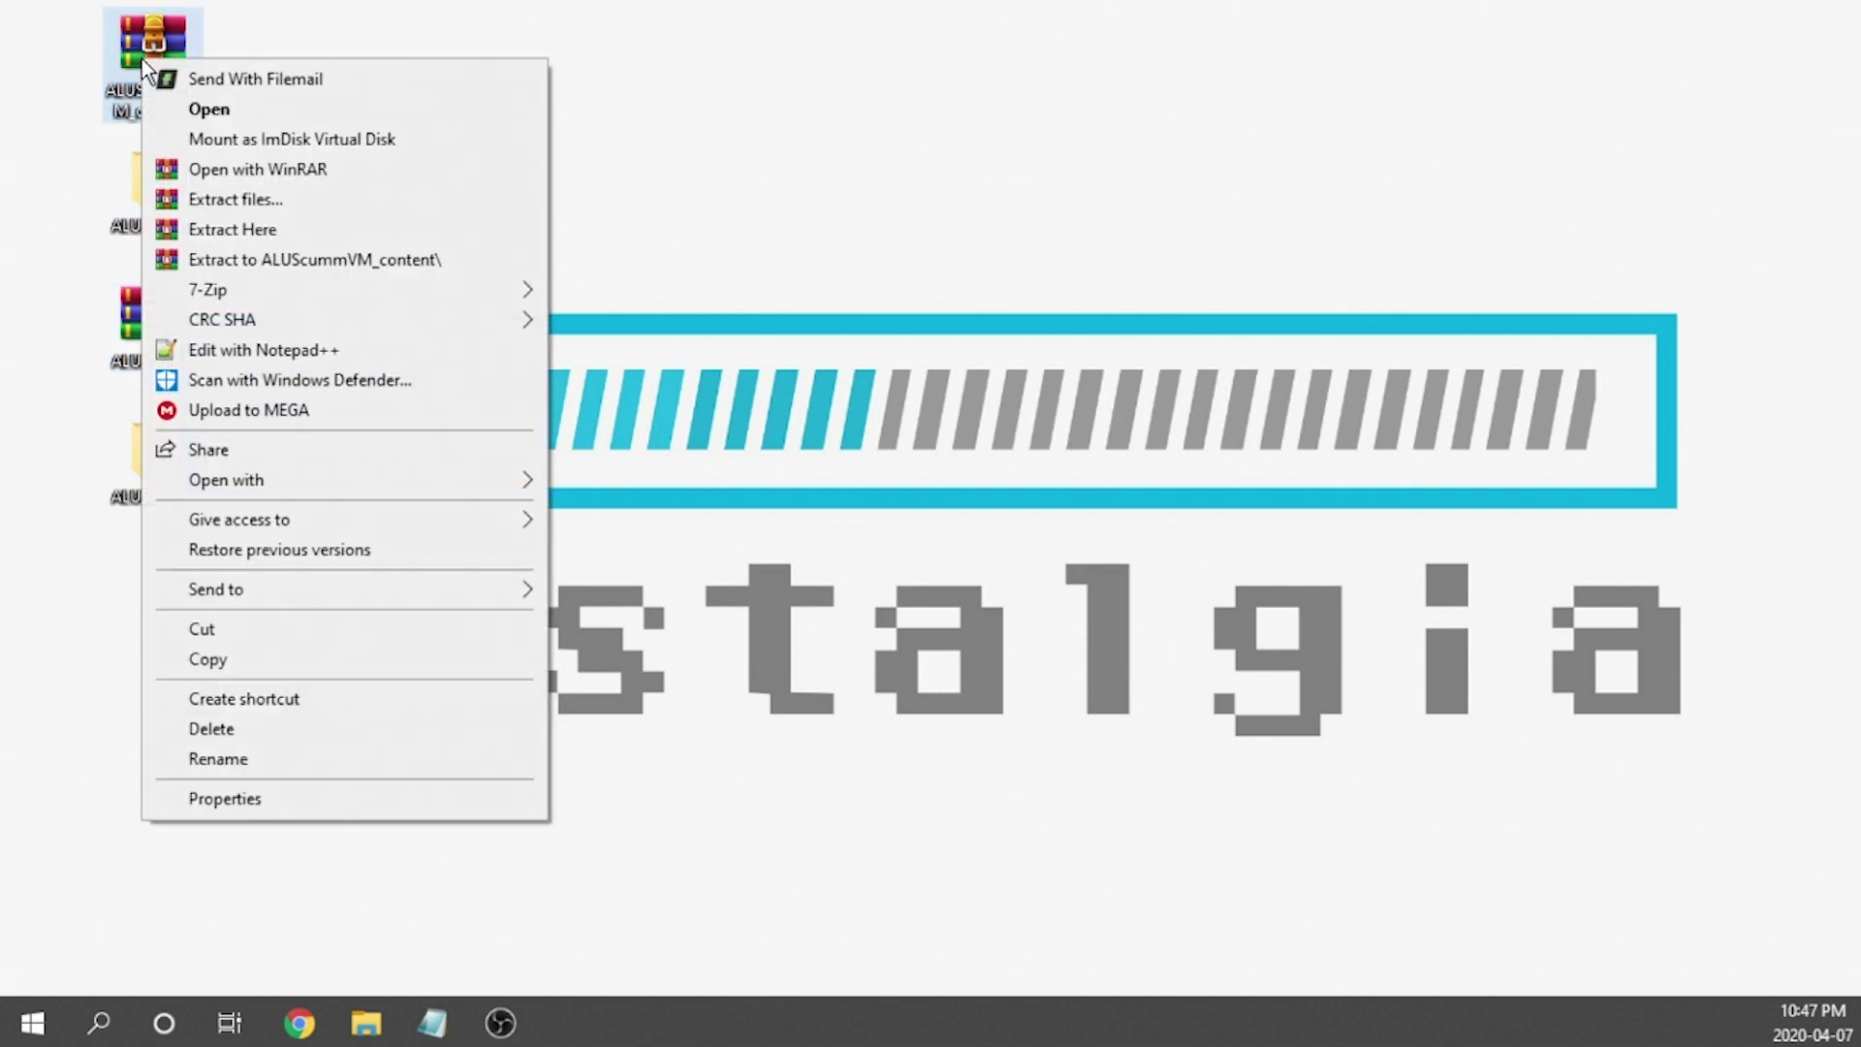
{"action": "left_click", "coordinate": [307, 265]}
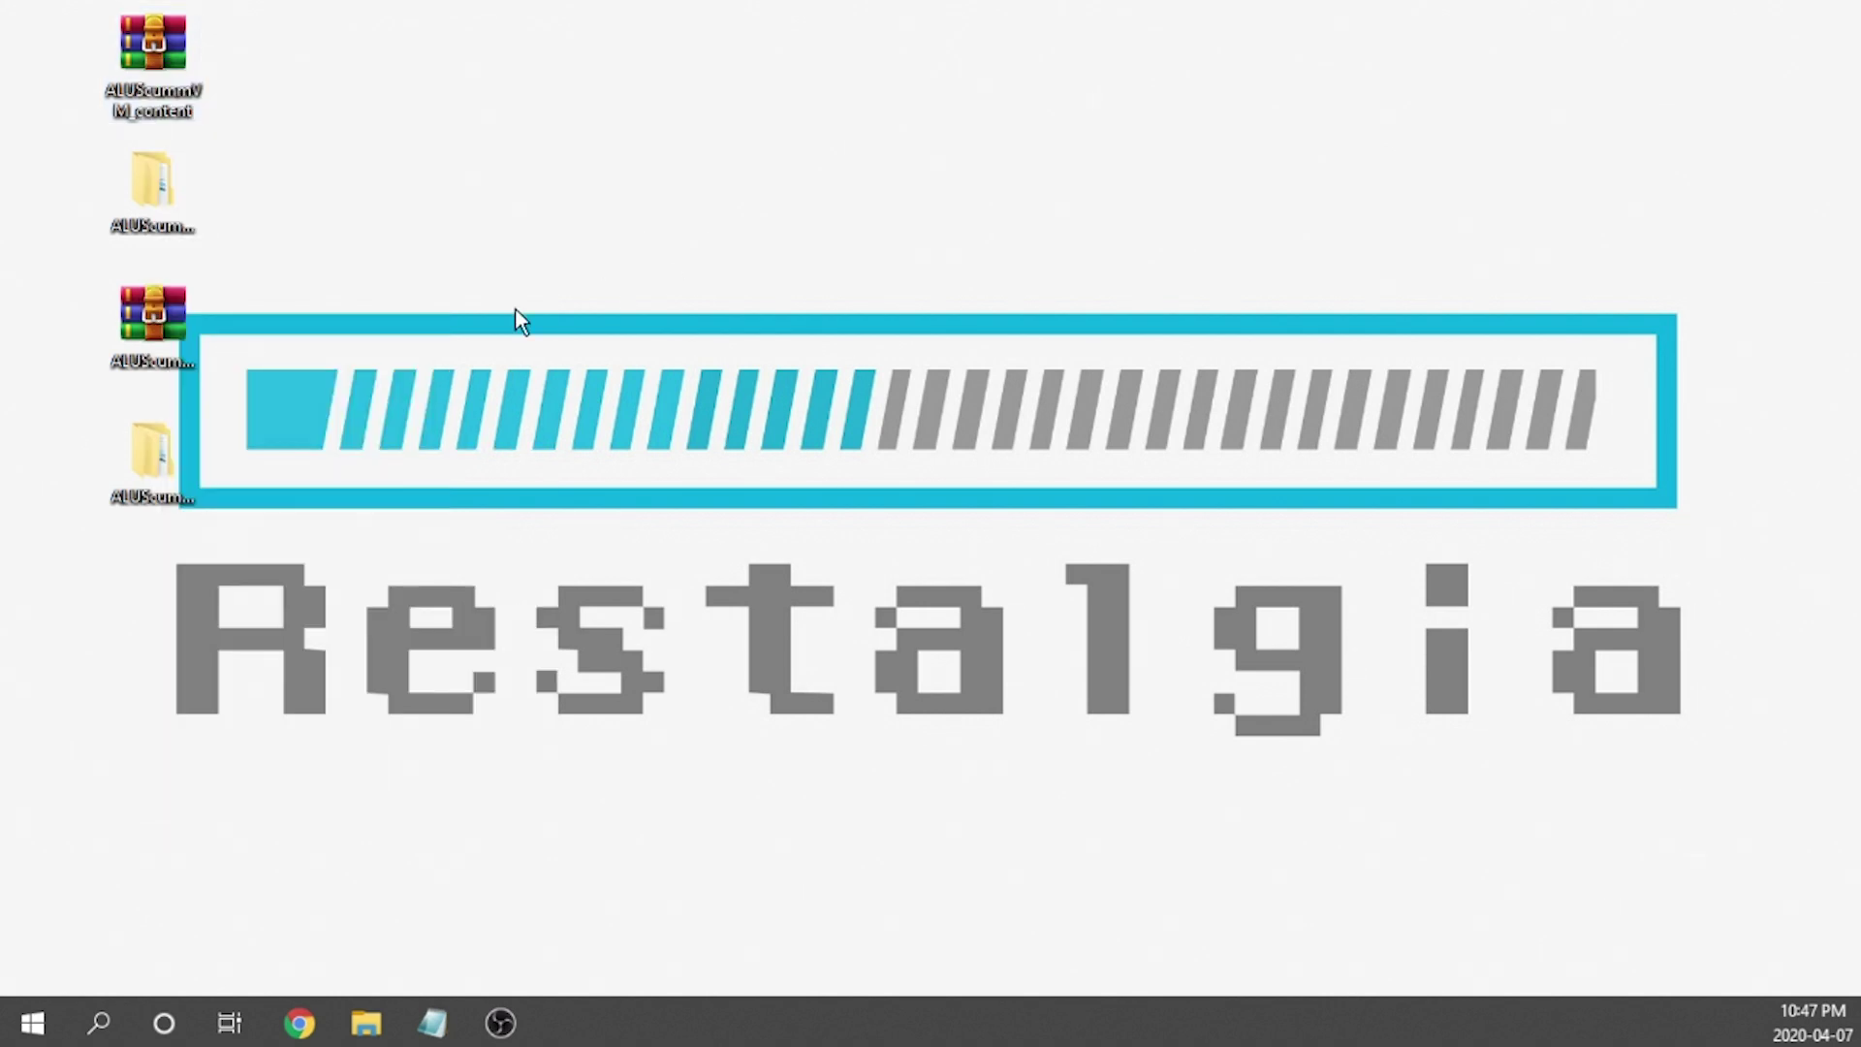
{"action": "left_click", "coordinate": [147, 208]}
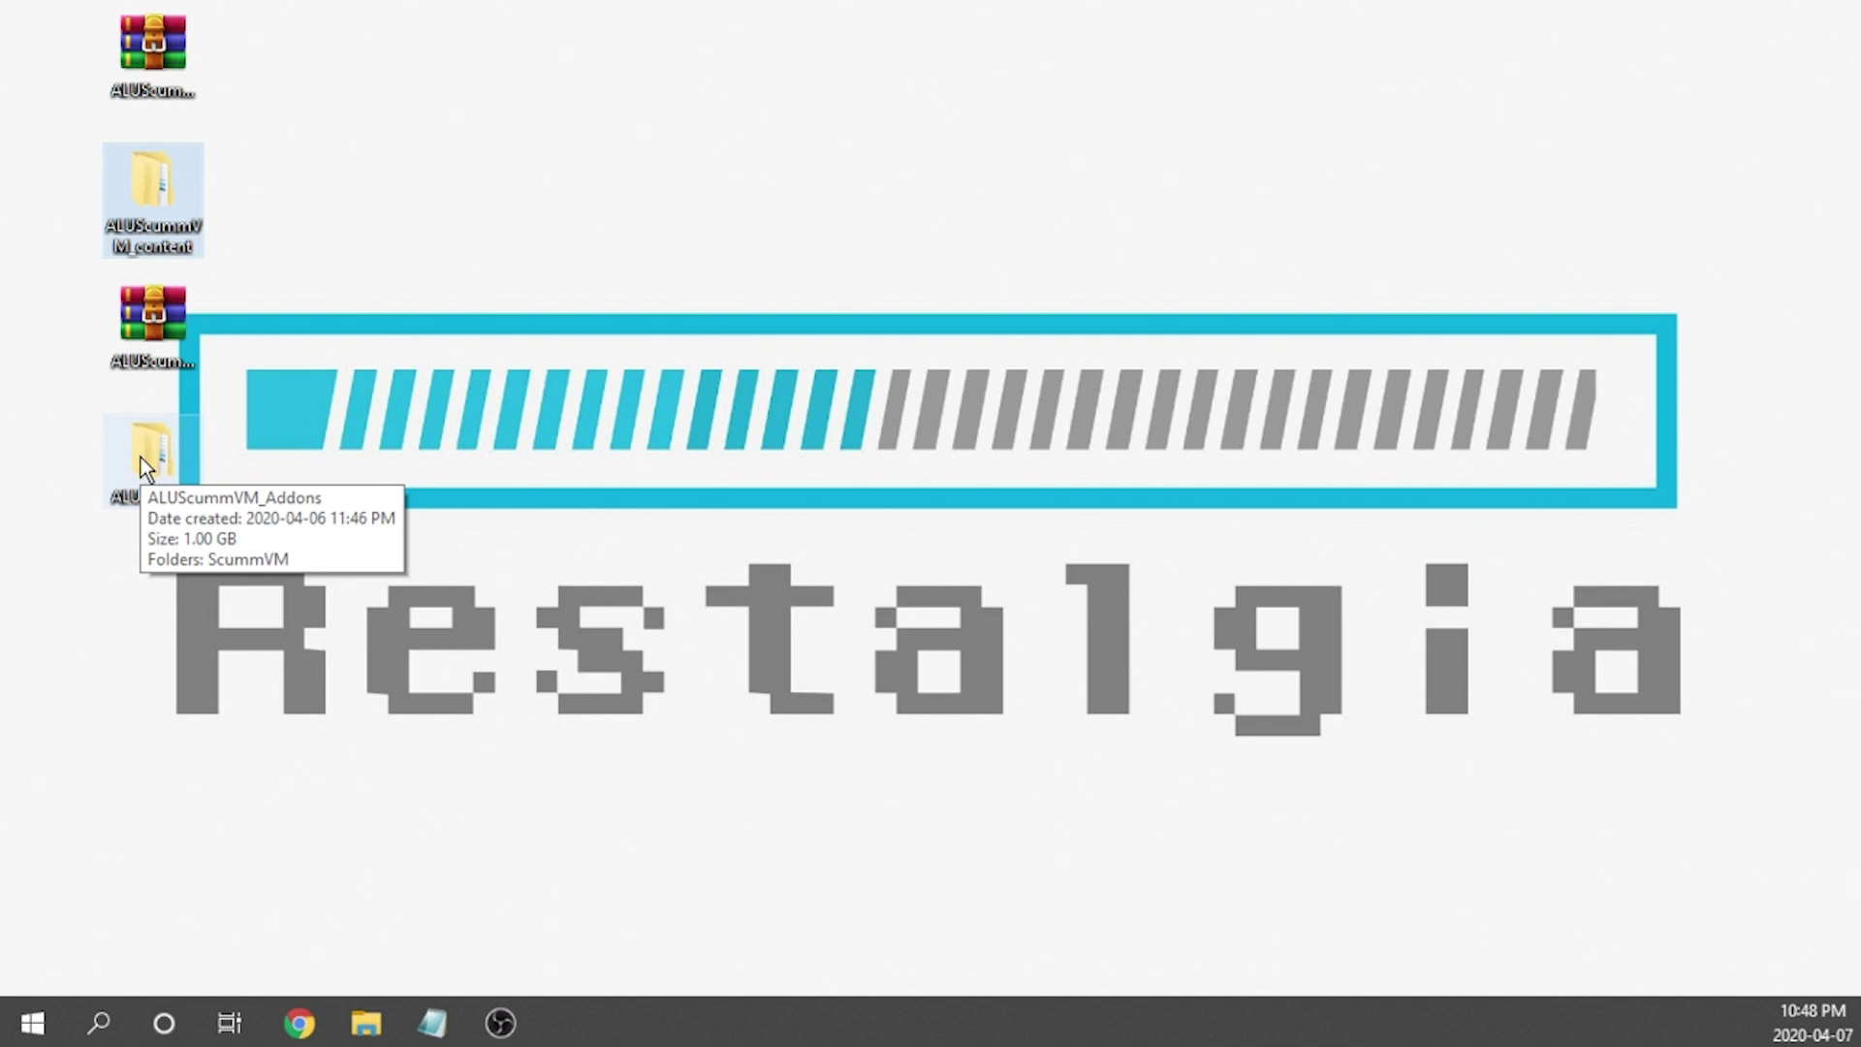
Arrange the USB drive and the ALUScummVM_content folder side by side, and copy the content folder to the drive's root
{"action": "left_click", "coordinate": [366, 1023]}
{"action": "left_click", "coordinate": [560, 847]}
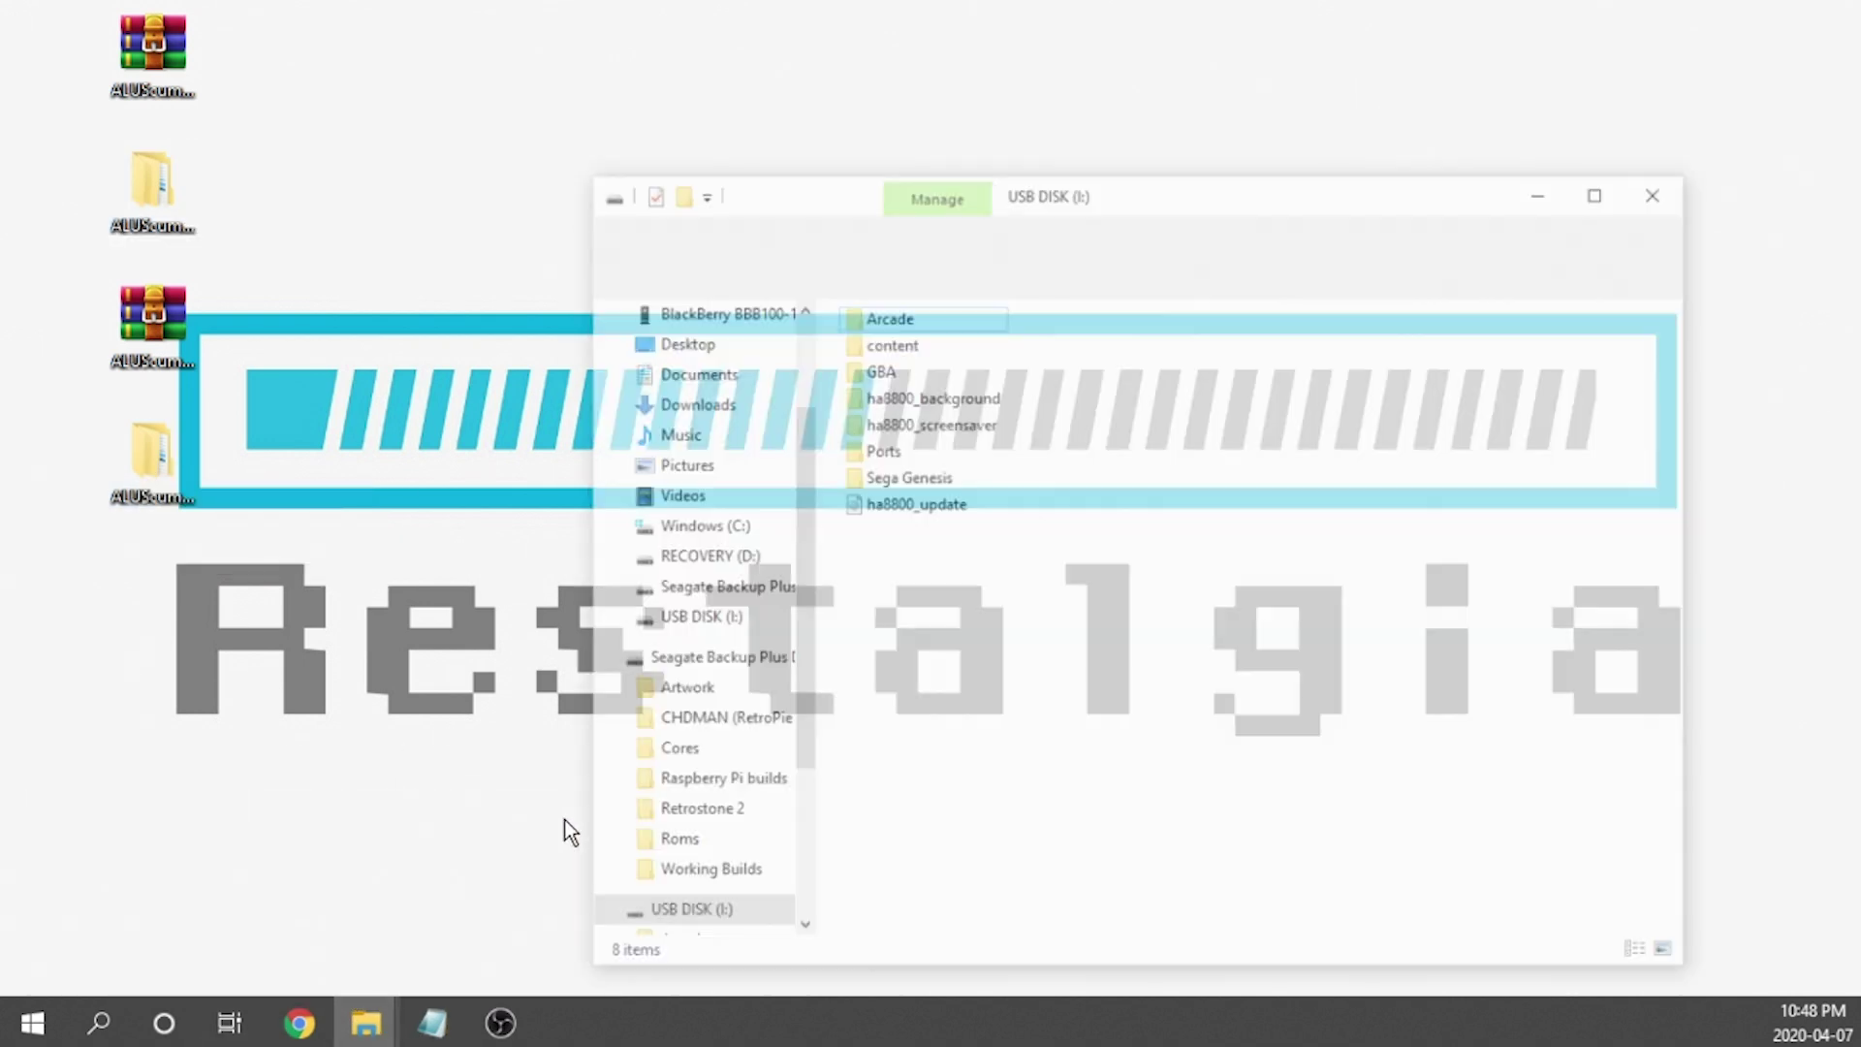
{"action": "left_click_drag", "start_coordinate": [1152, 126], "coordinate": [1856, 863]}
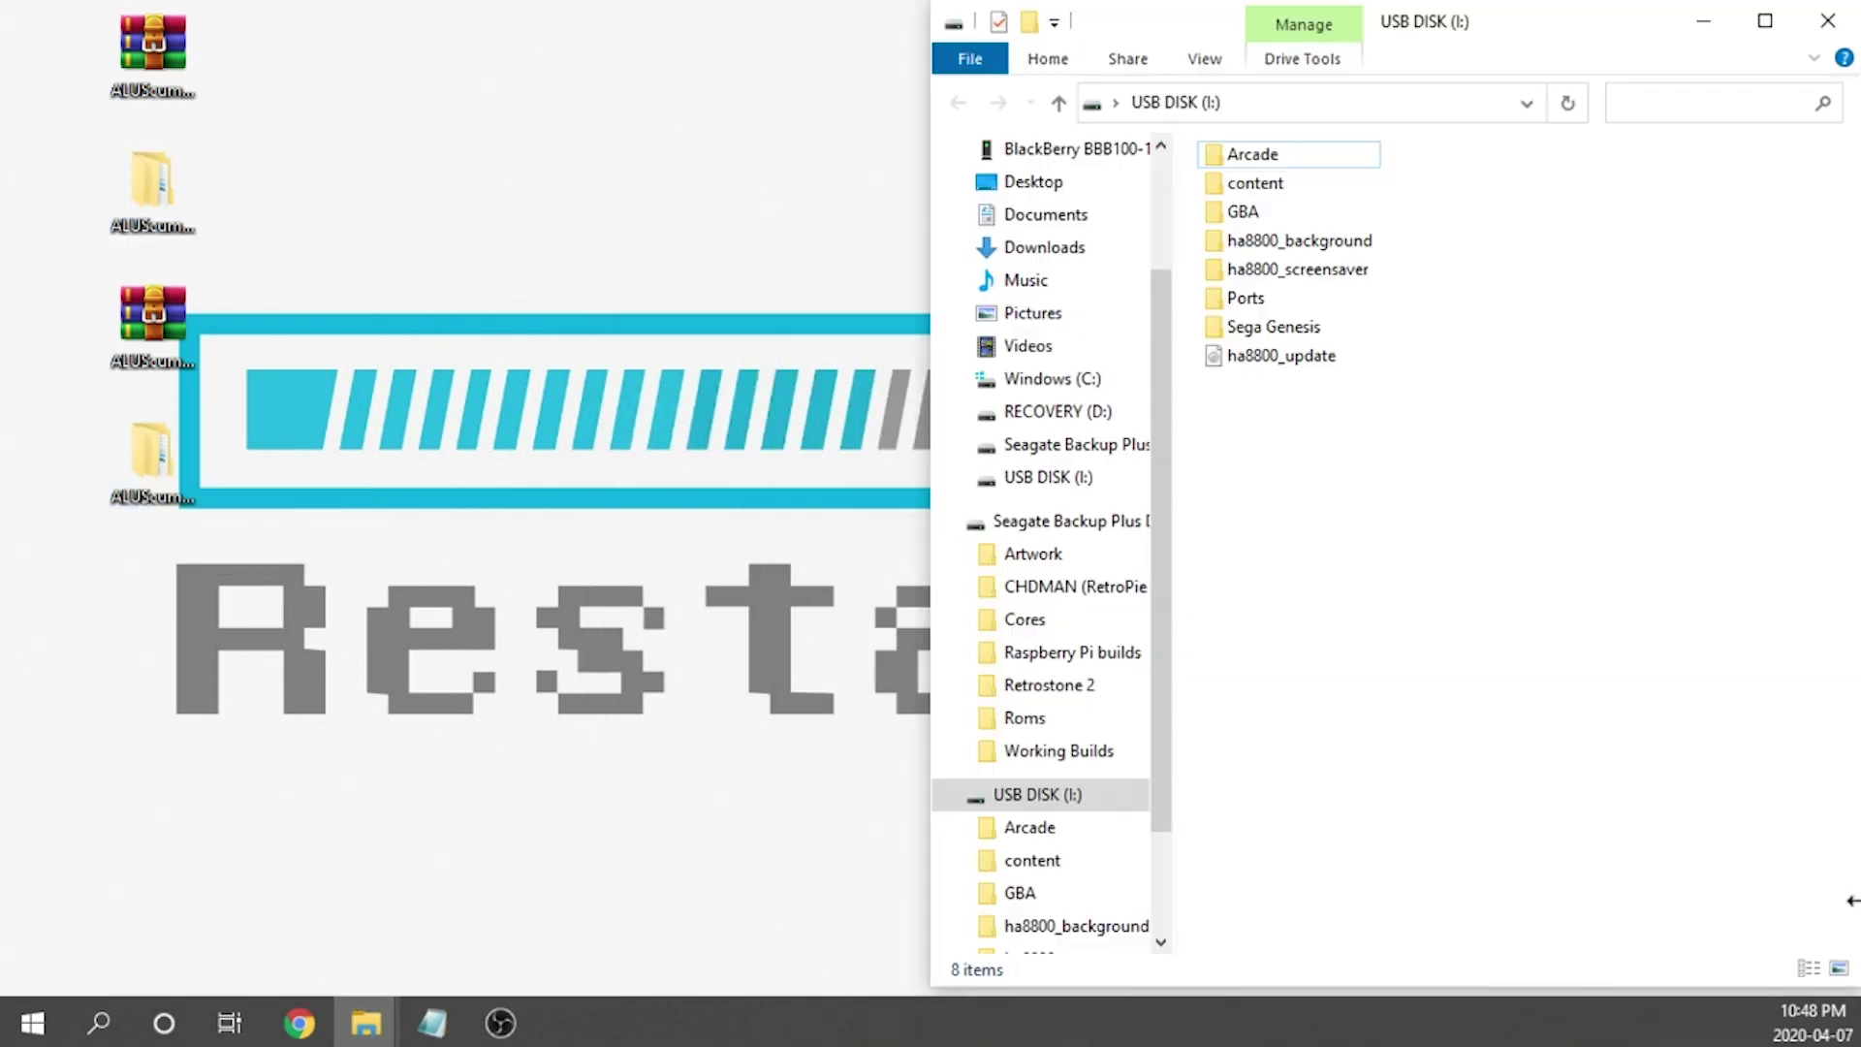
{"action": "double_click", "coordinate": [154, 210]}
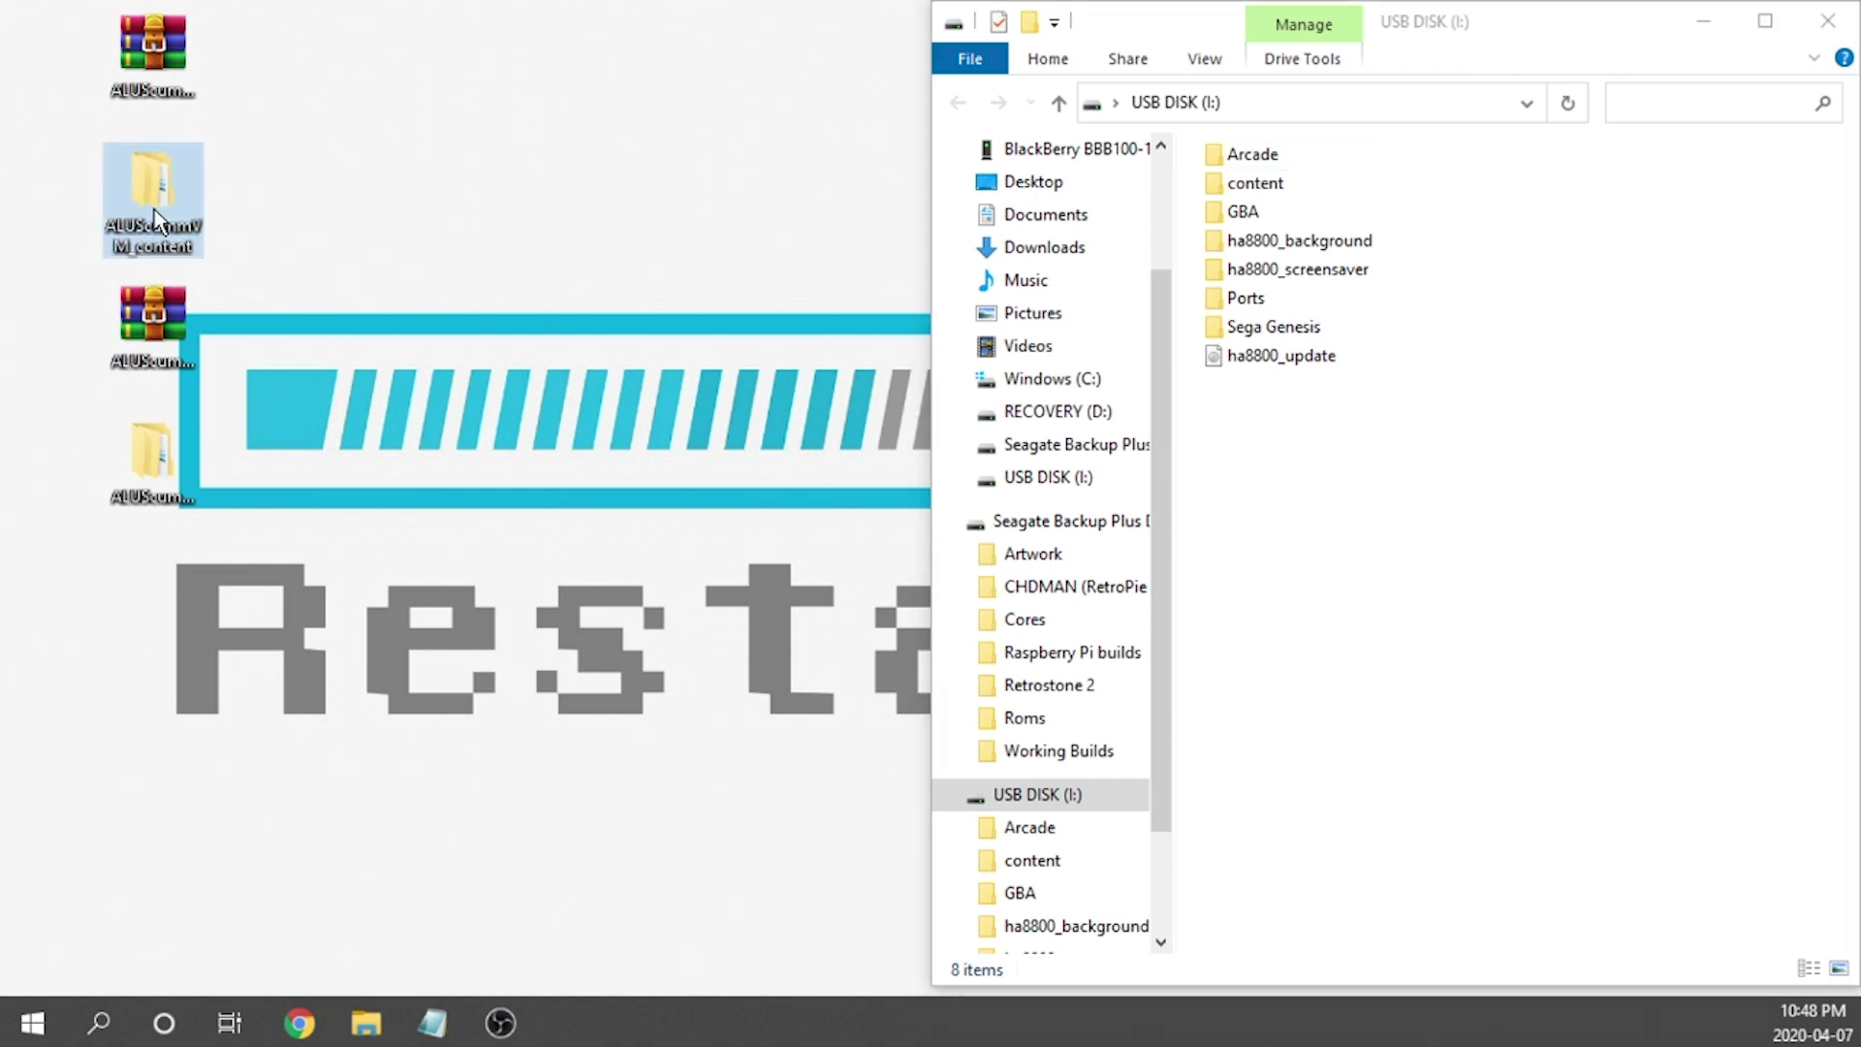
{"action": "left_click_drag", "start_coordinate": [1102, 148], "coordinate": [1, 281]}
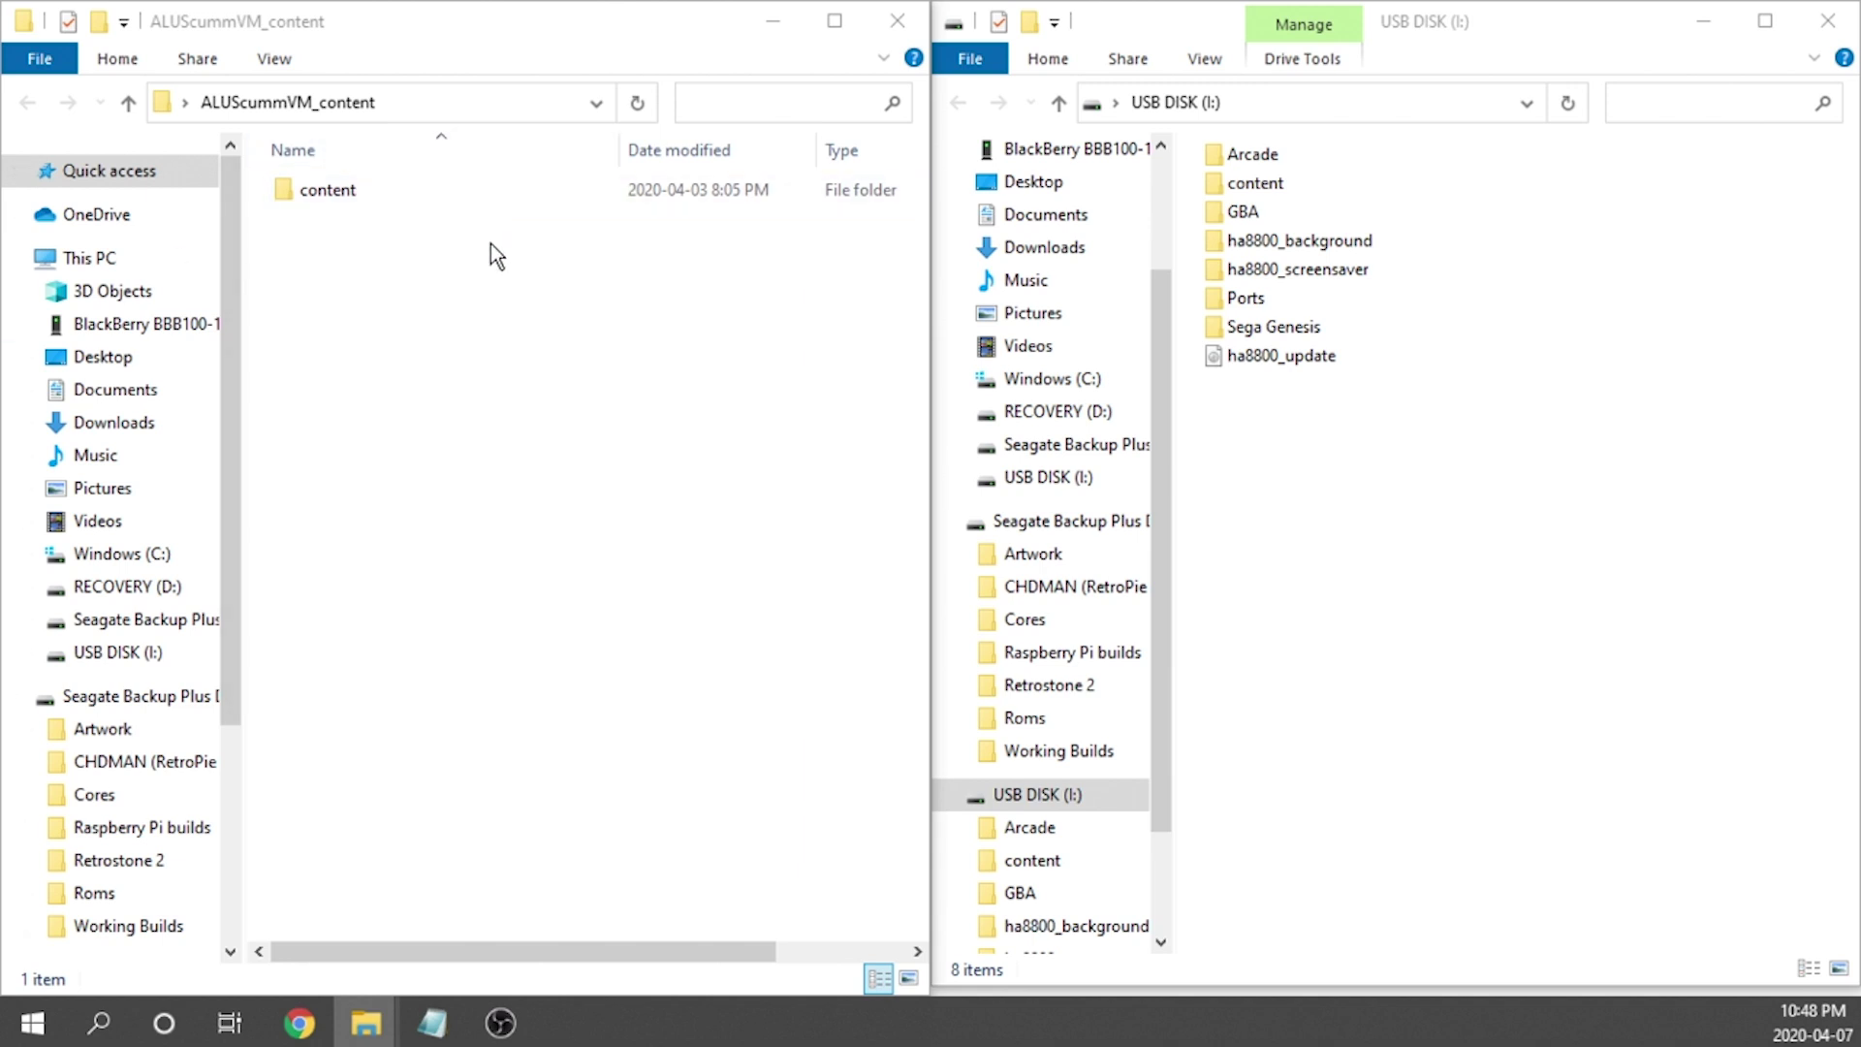
{"action": "left_click_drag", "start_coordinate": [323, 190], "coordinate": [1341, 502]}
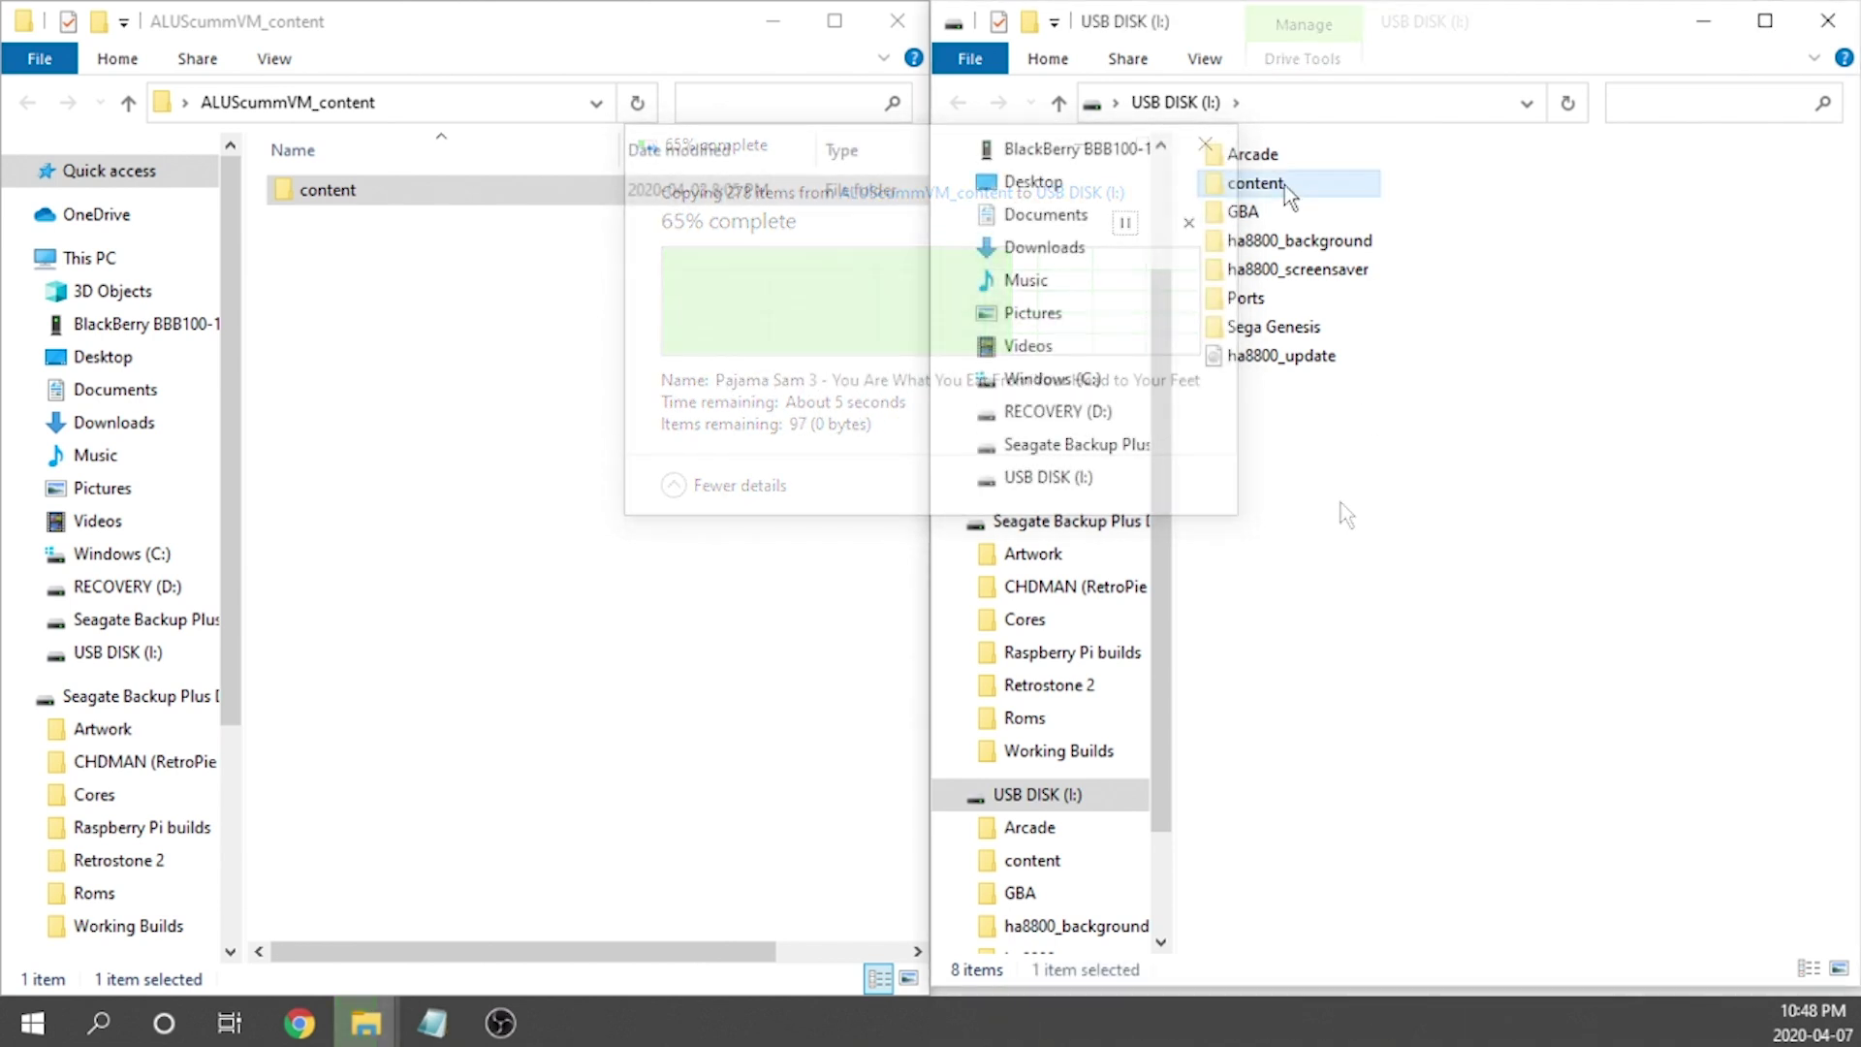
Examine the list of game folders in content > ports > ScummVM on the USB drive
{"action": "double_click", "coordinate": [1266, 182]}
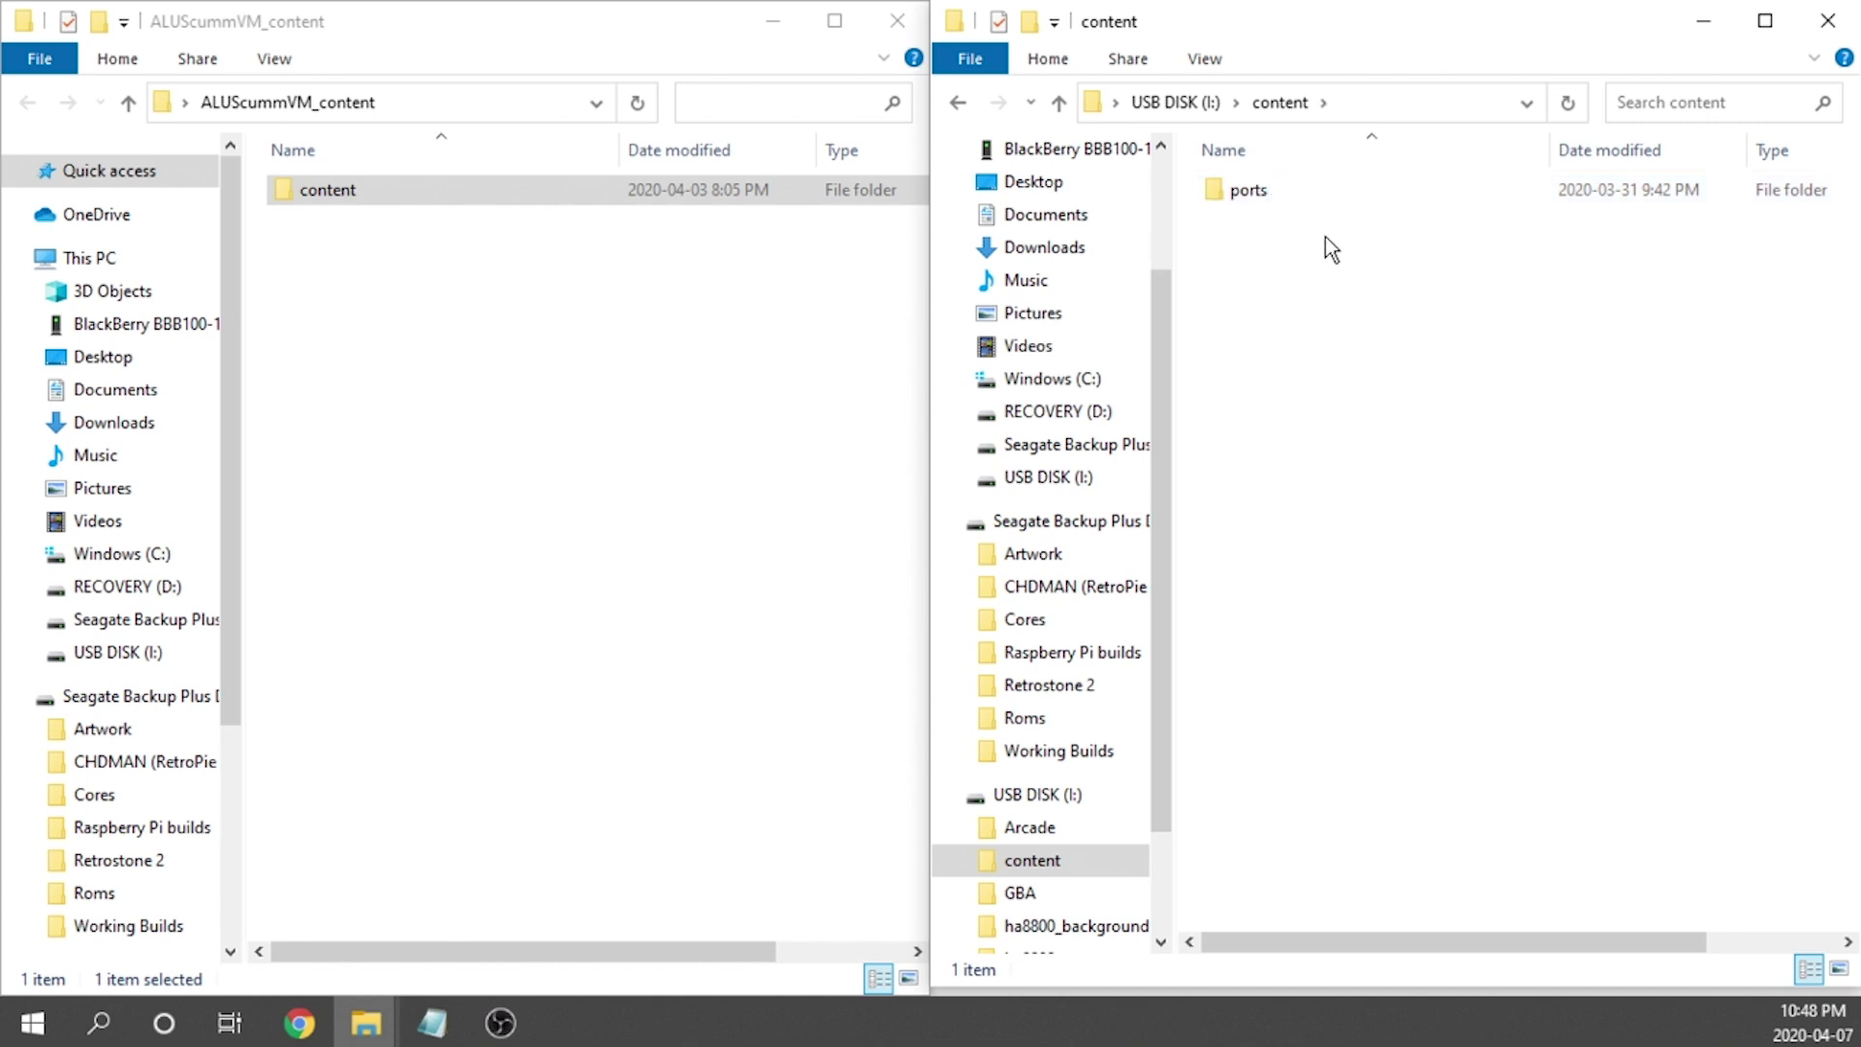
{"action": "double_click", "coordinate": [1261, 190]}
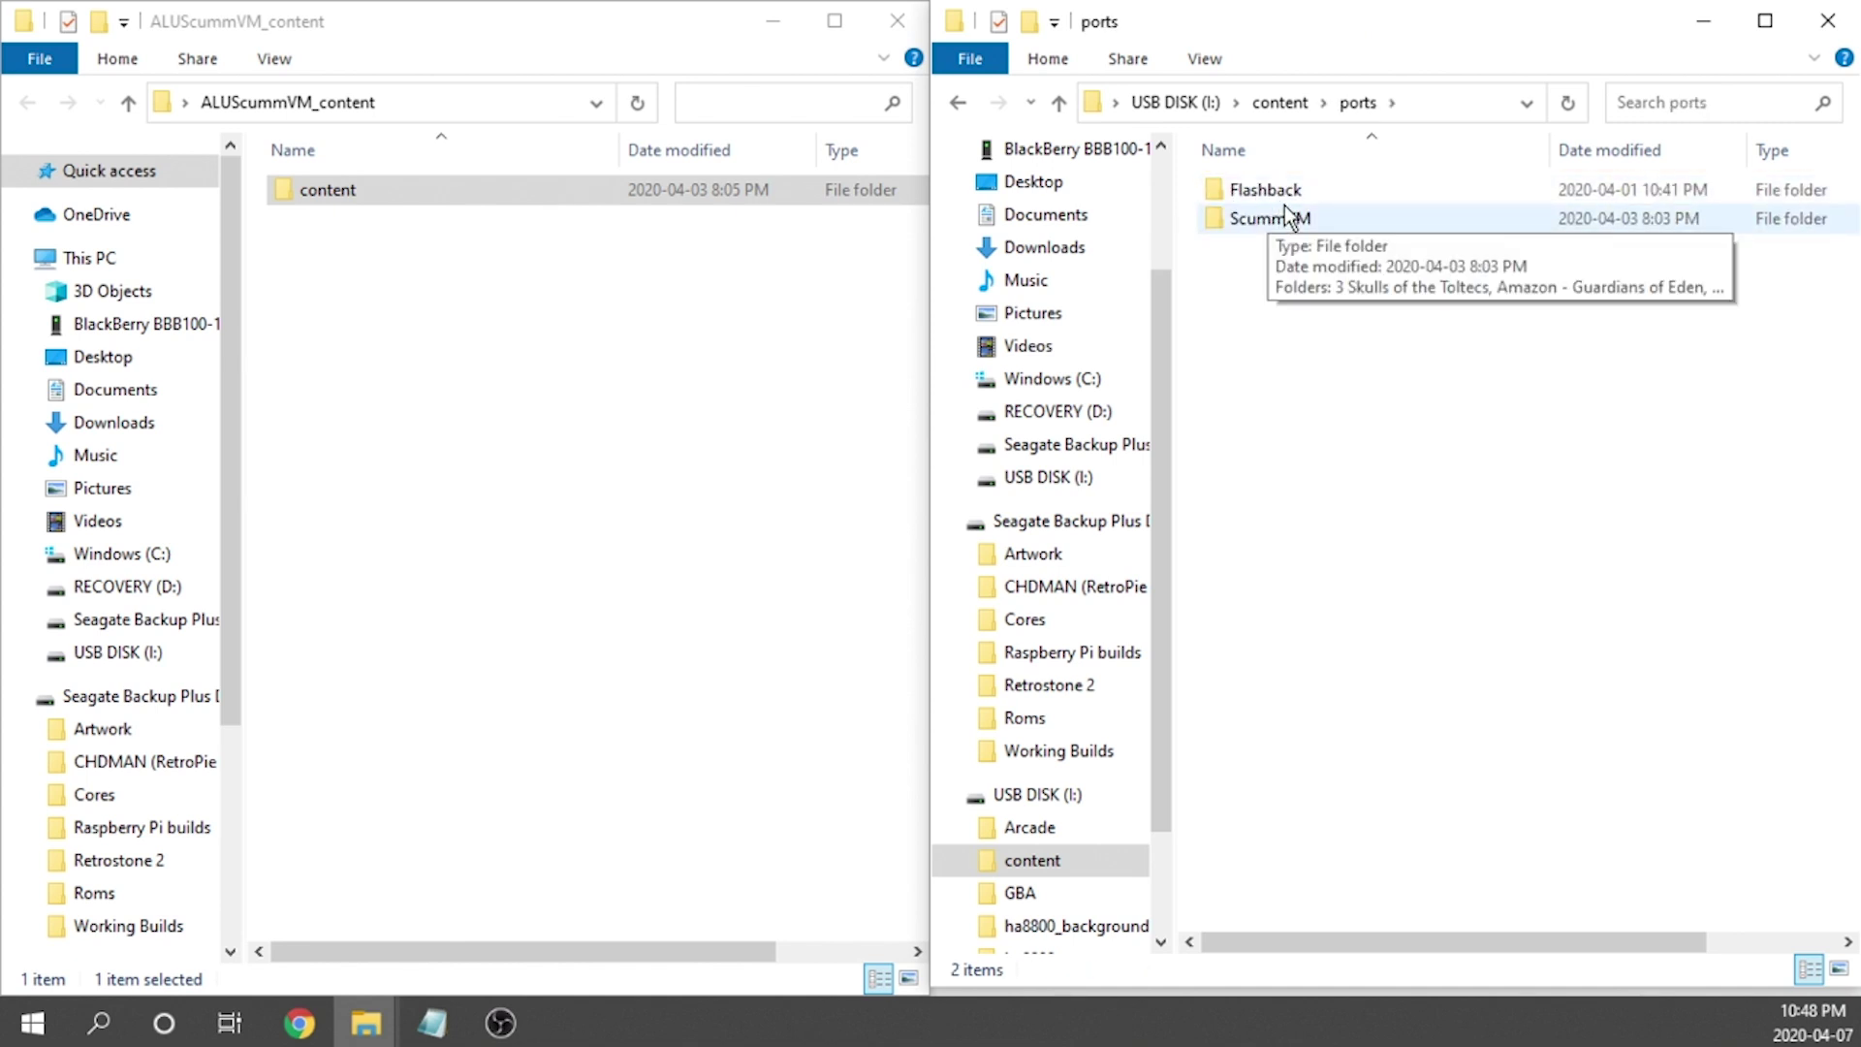
{"action": "mouse_move", "coordinate": [1284, 190]}
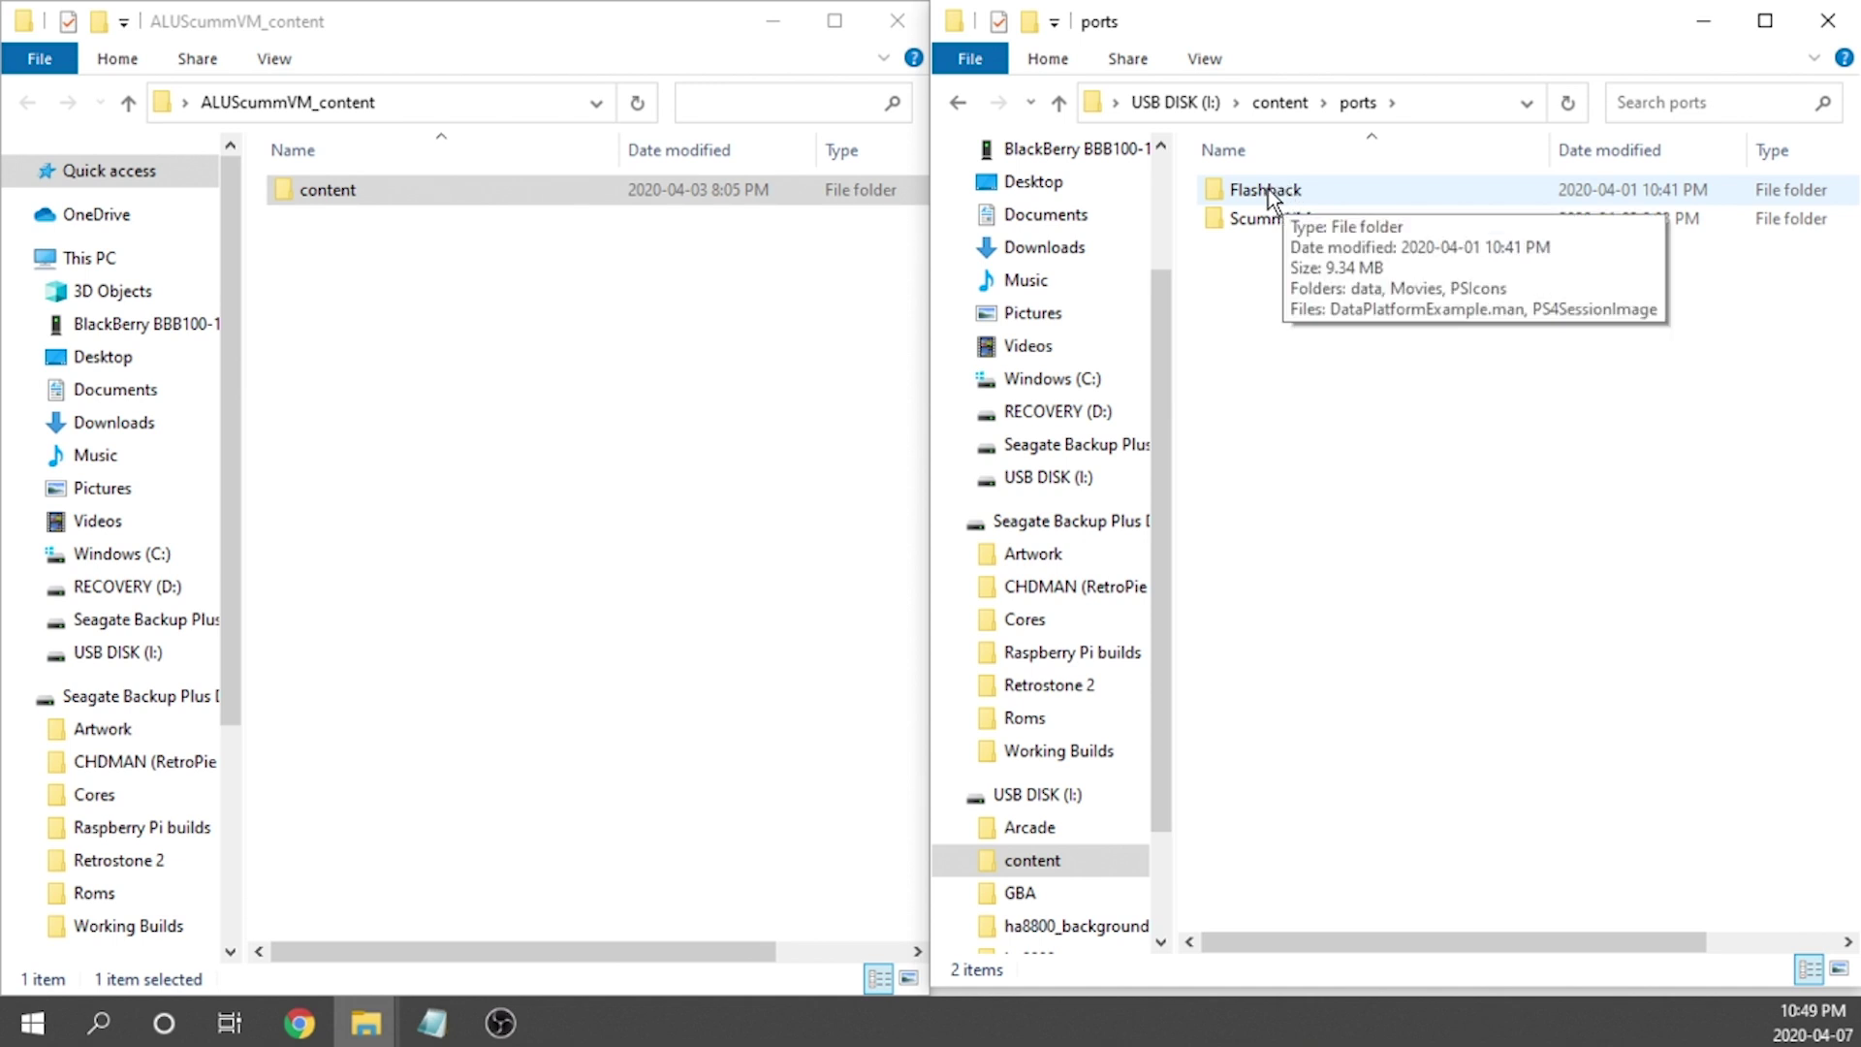
{"action": "left_click", "coordinate": [1292, 221]}
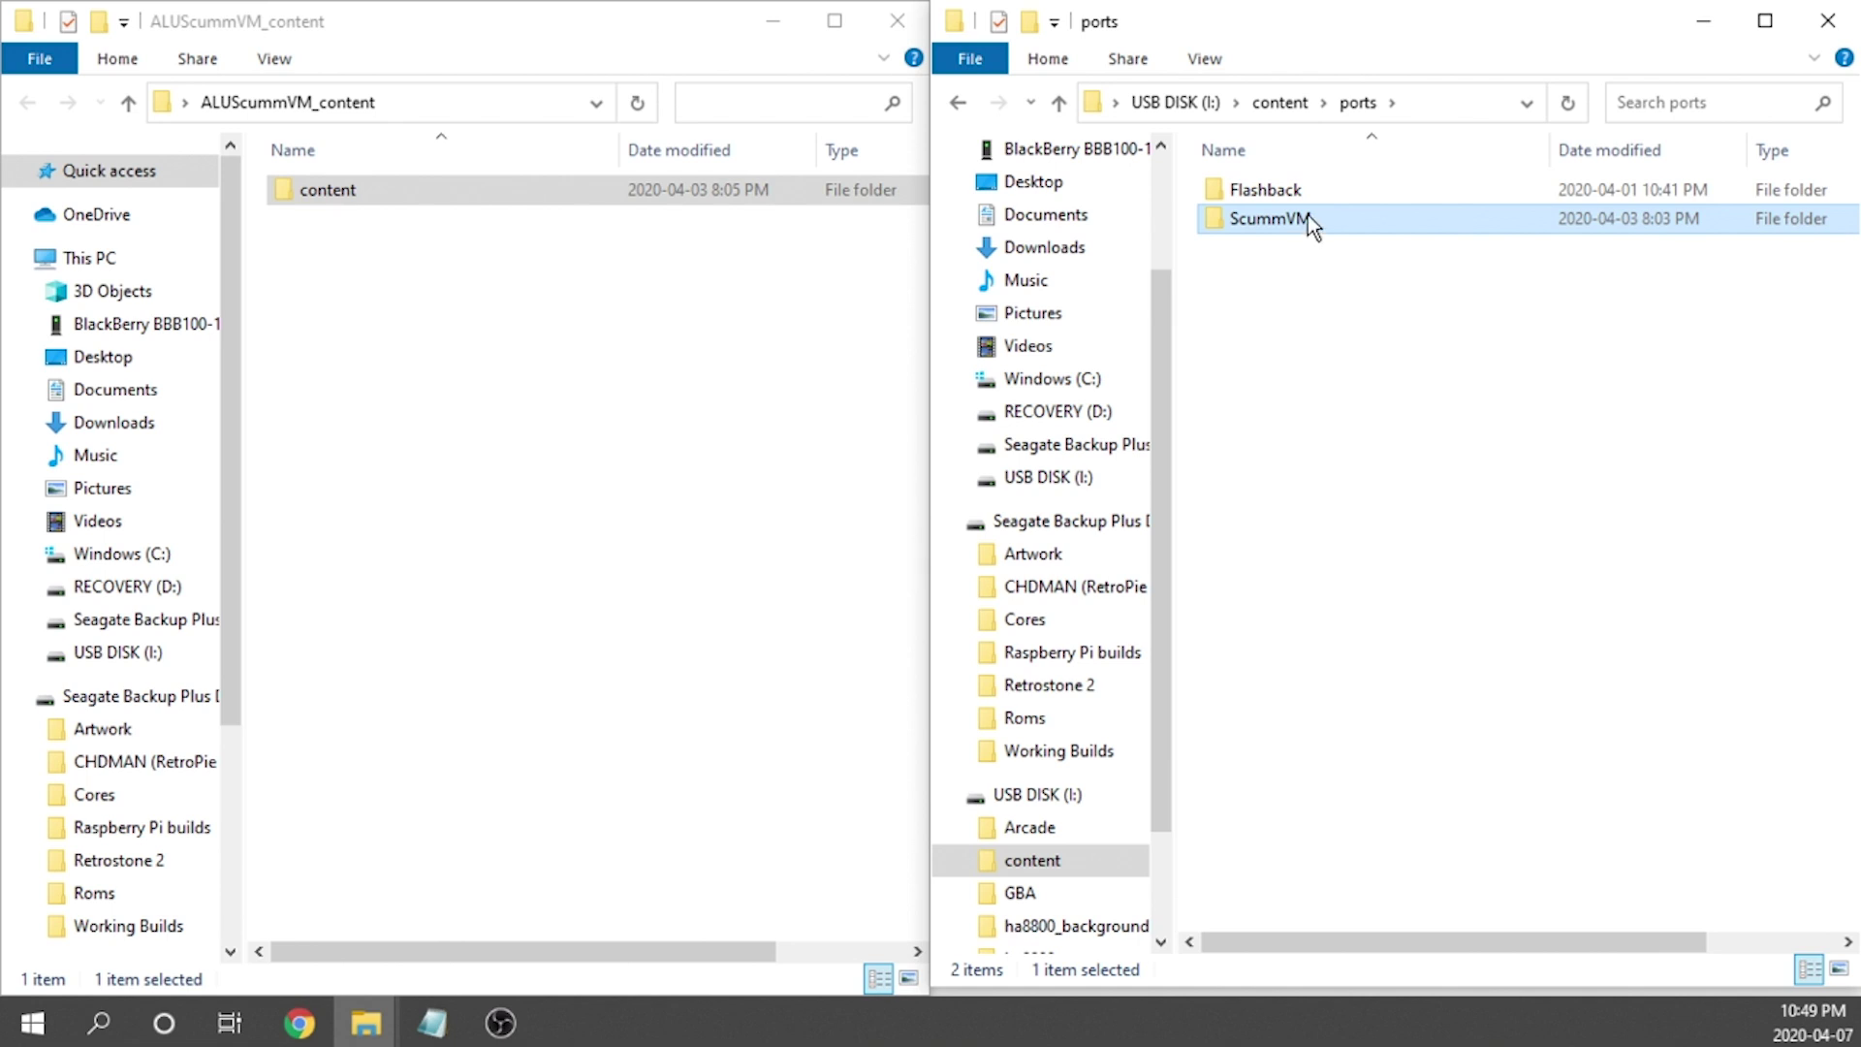
{"action": "double_click", "coordinate": [1307, 215]}
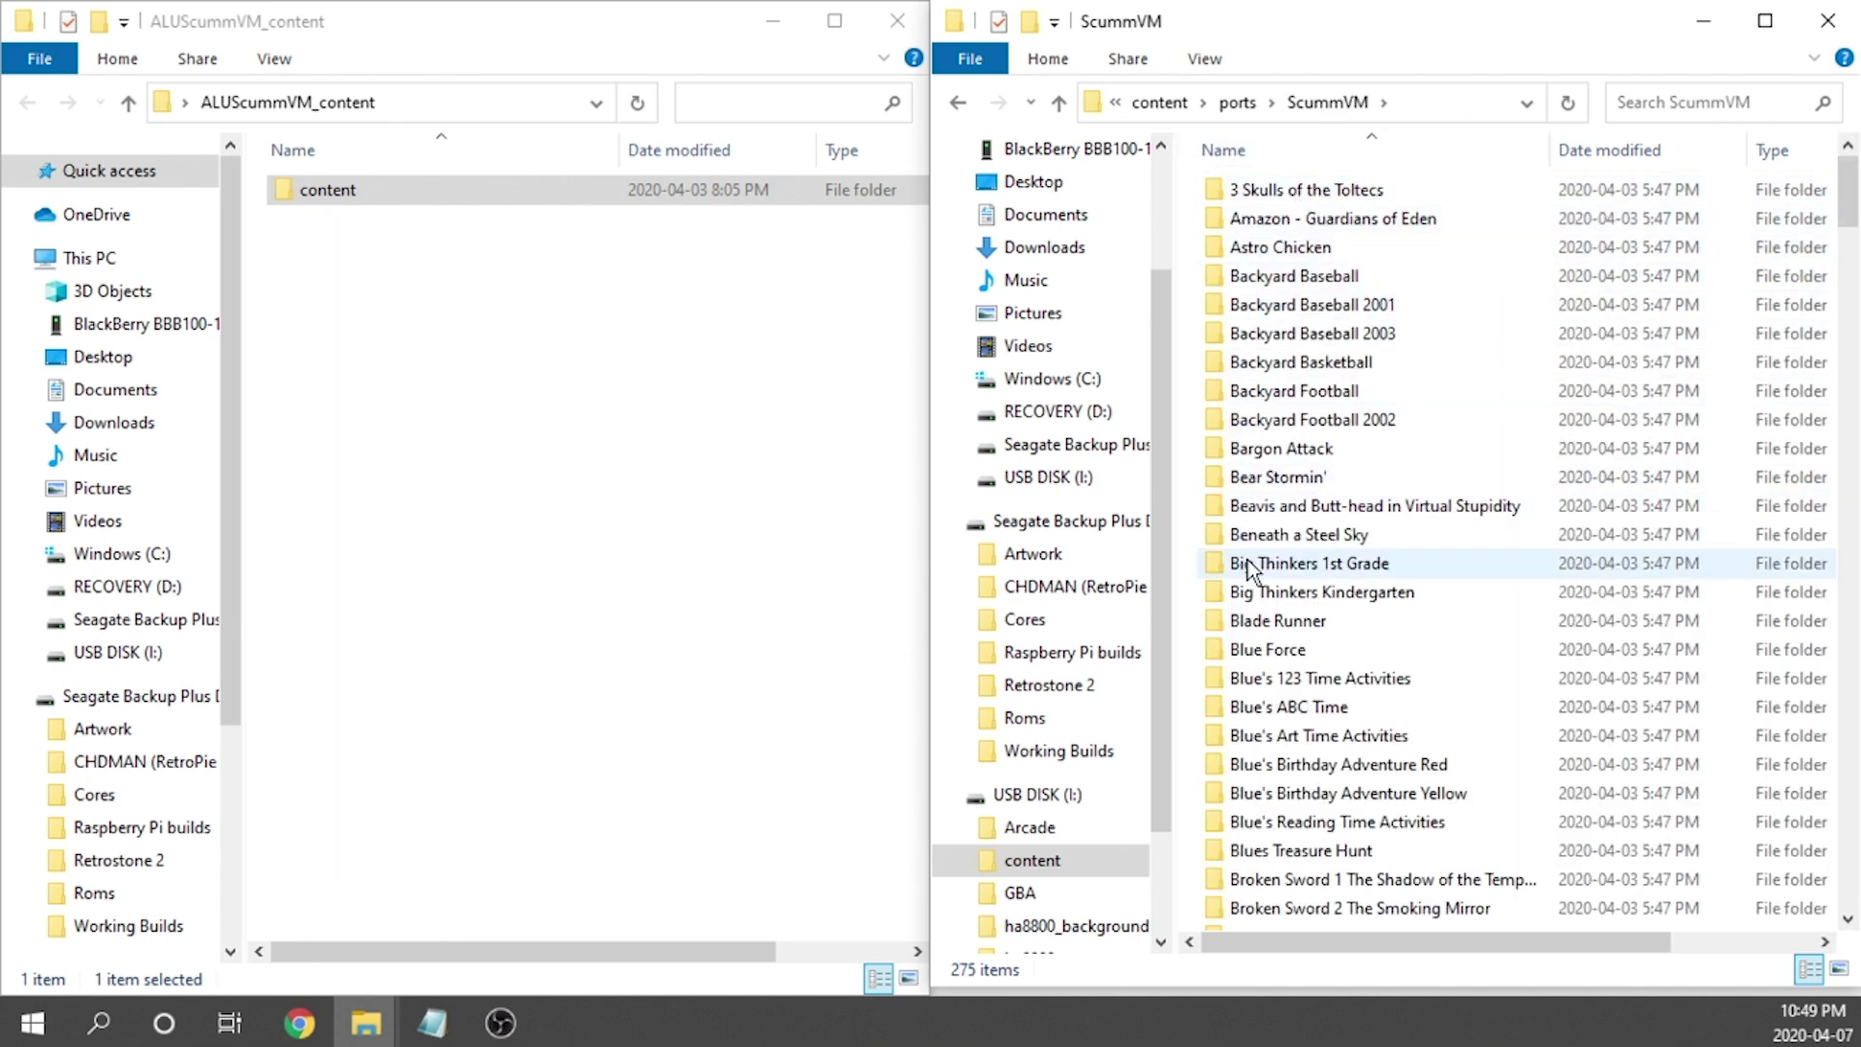
{"action": "scroll", "coordinate": [1307, 291], "scroll_direction": "down", "scroll_amount": 14}
{"action": "scroll", "coordinate": [1306, 353], "scroll_direction": "down", "scroll_amount": 20}
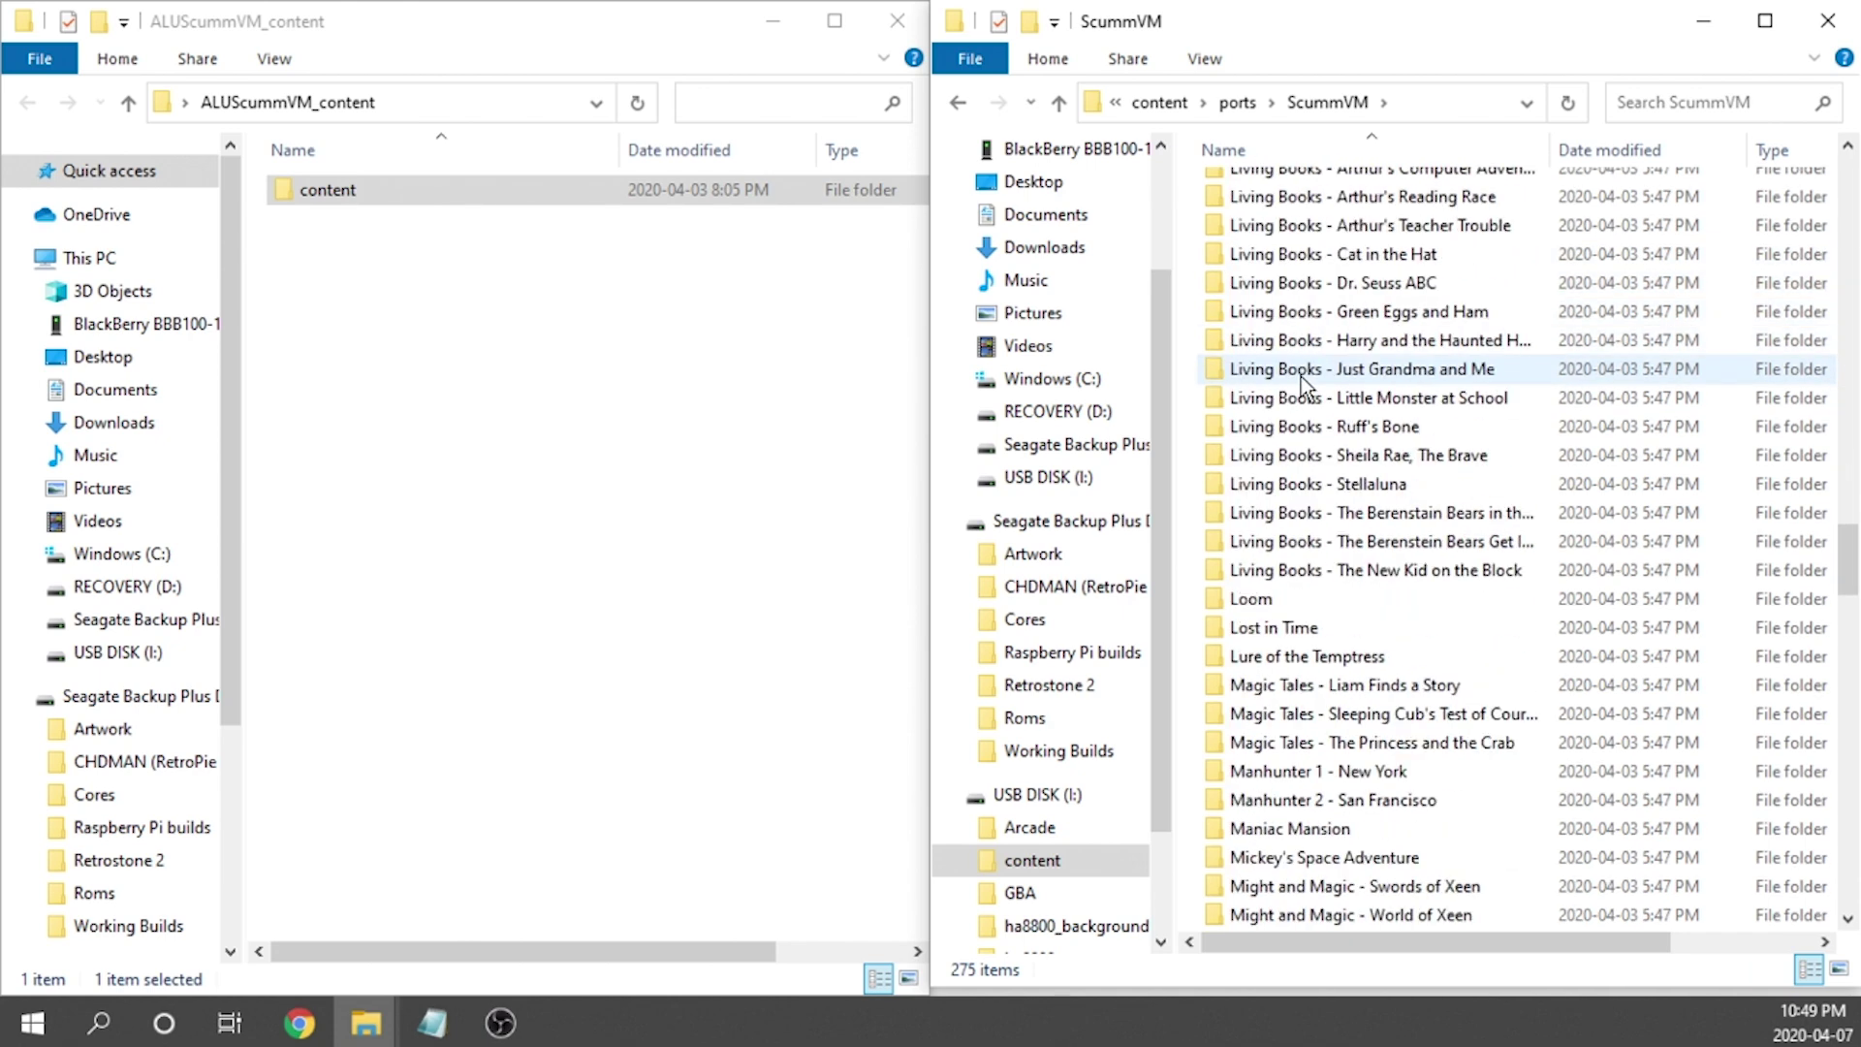
{"action": "scroll", "coordinate": [1304, 381], "scroll_direction": "down", "scroll_amount": 20}
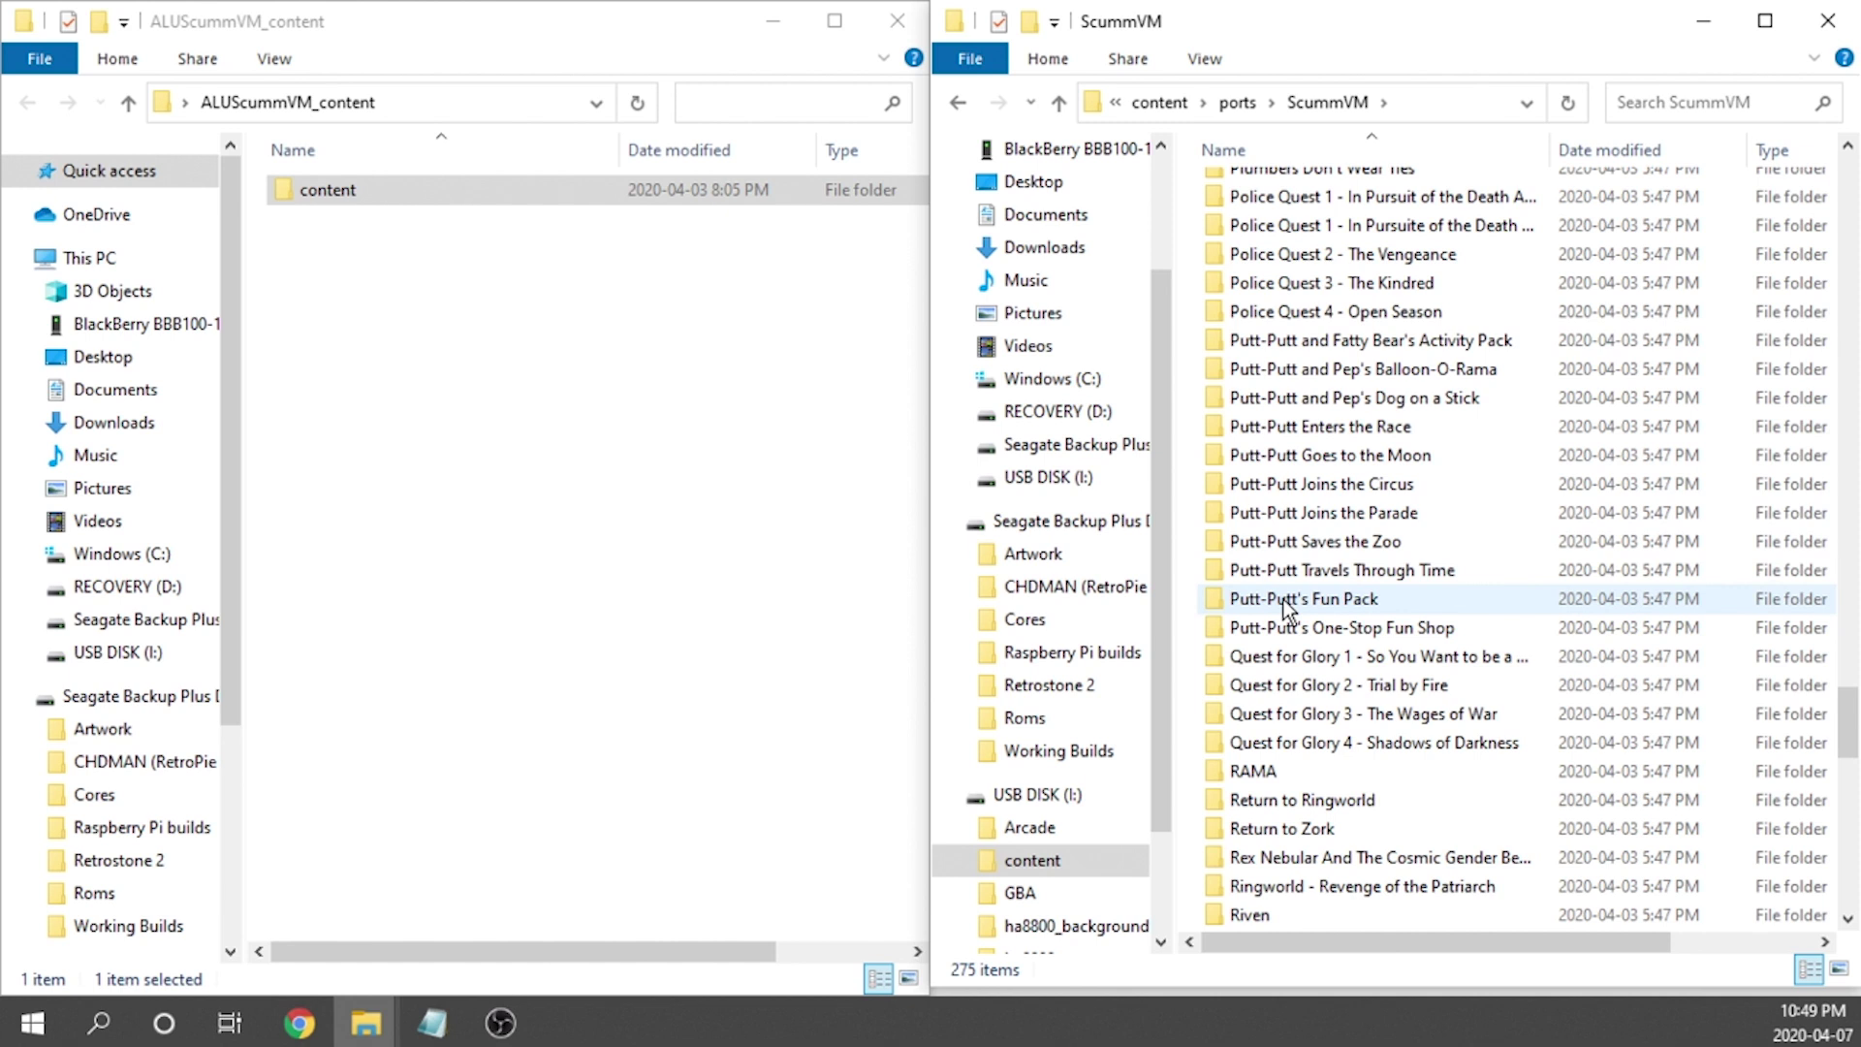
Inspect the Putt-Putt's Fun Pack folder, and return to the root of the USB drive
{"action": "double_click", "coordinate": [1287, 601]}
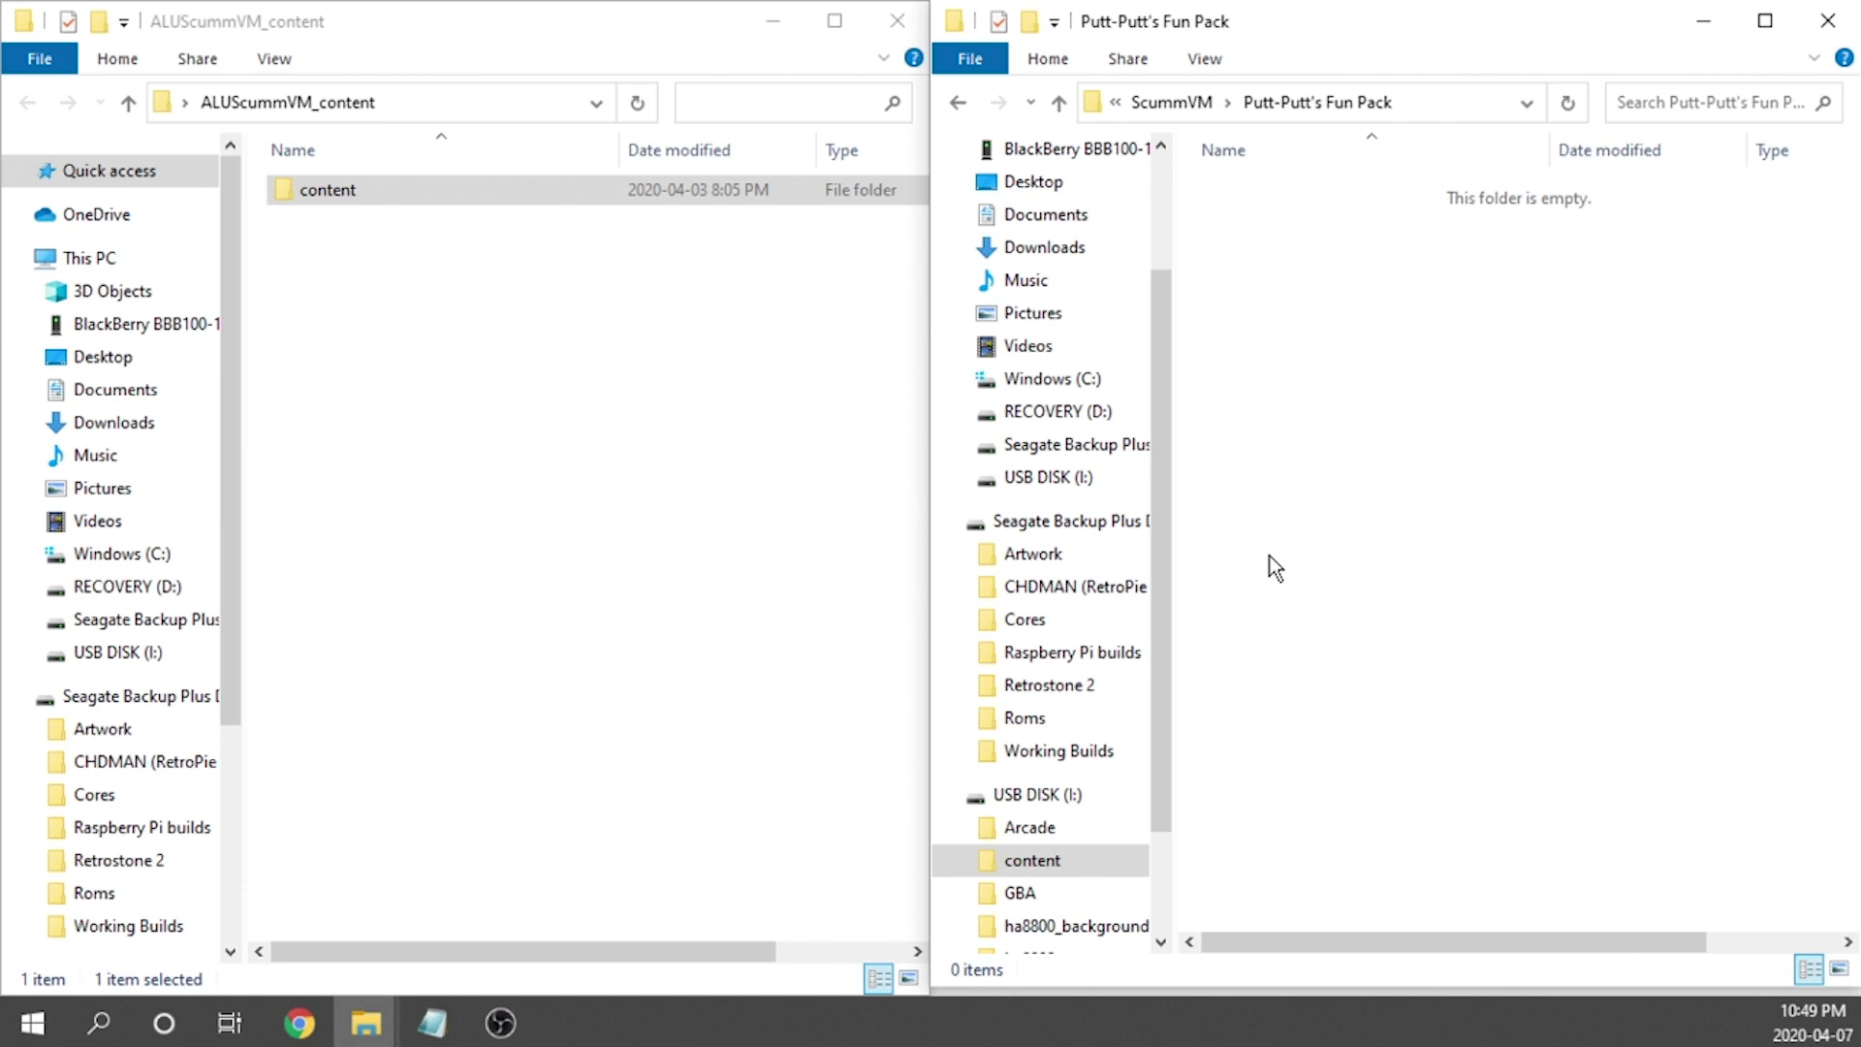
{"action": "left_click", "coordinate": [958, 101]}
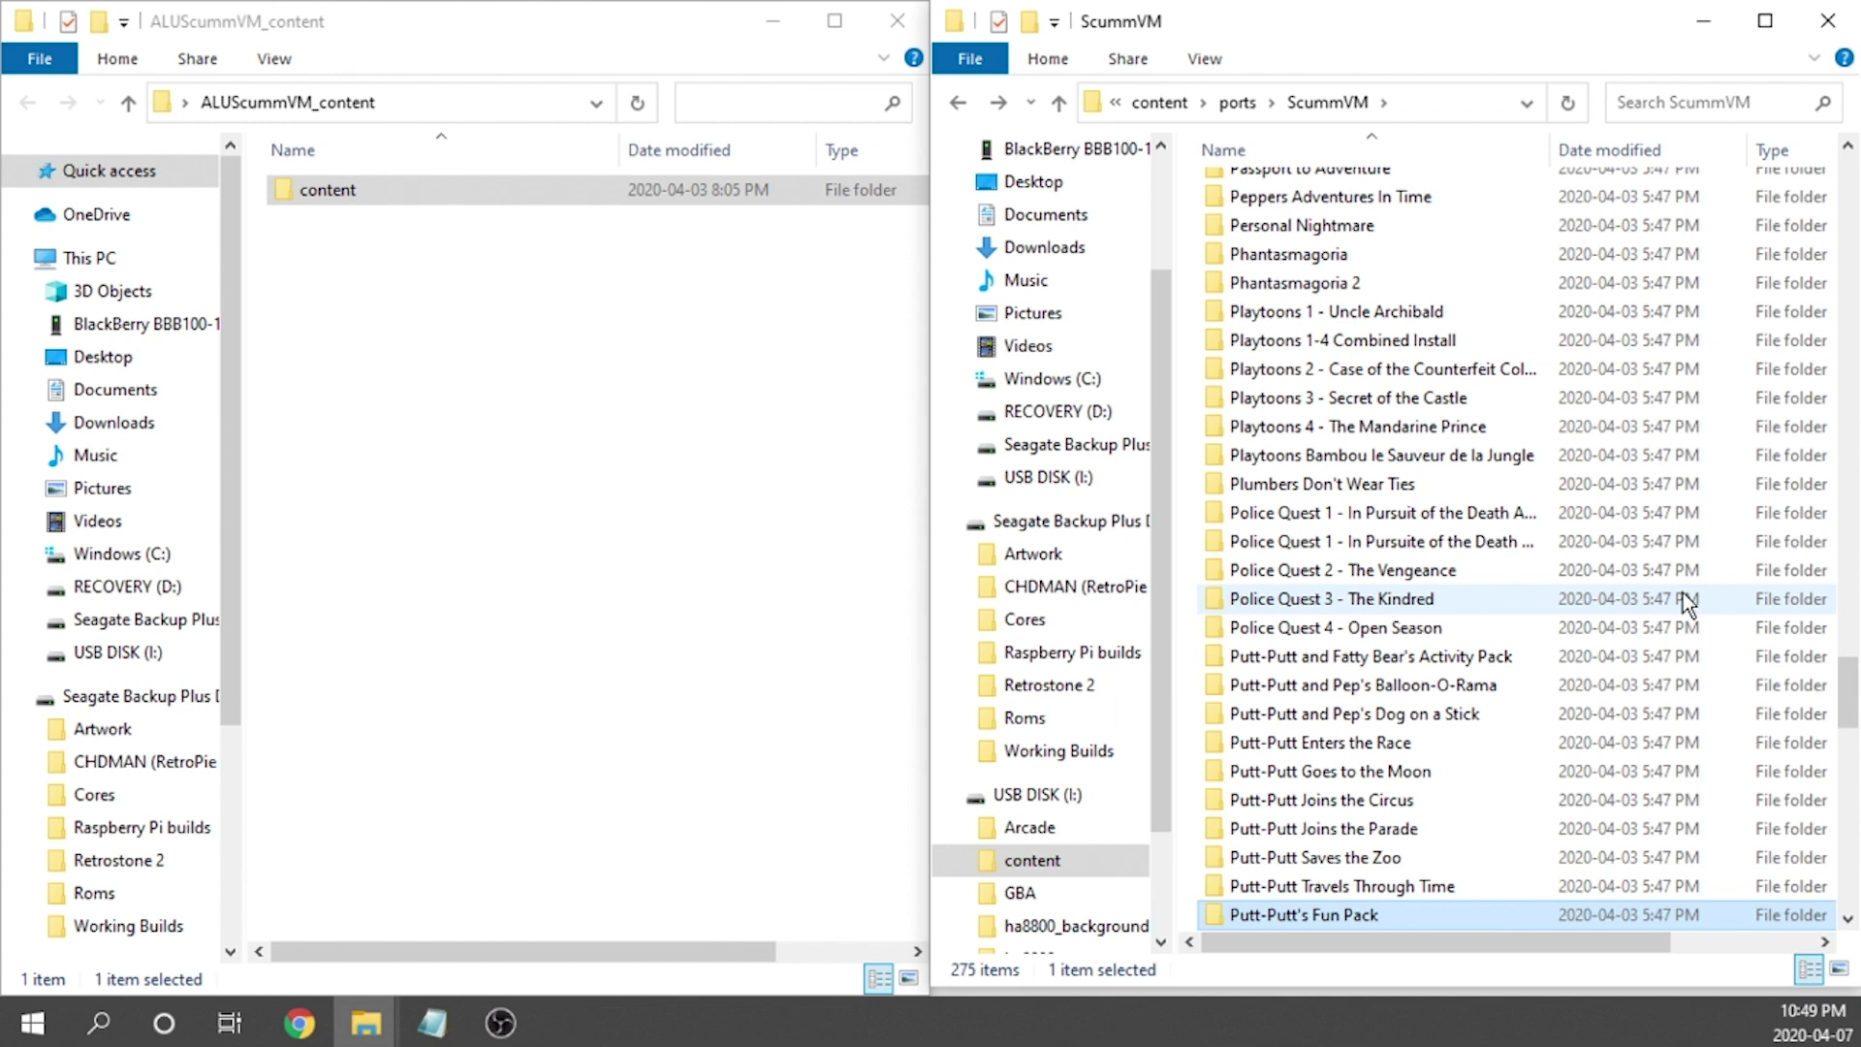
{"action": "mouse_move", "coordinate": [1449, 579]}
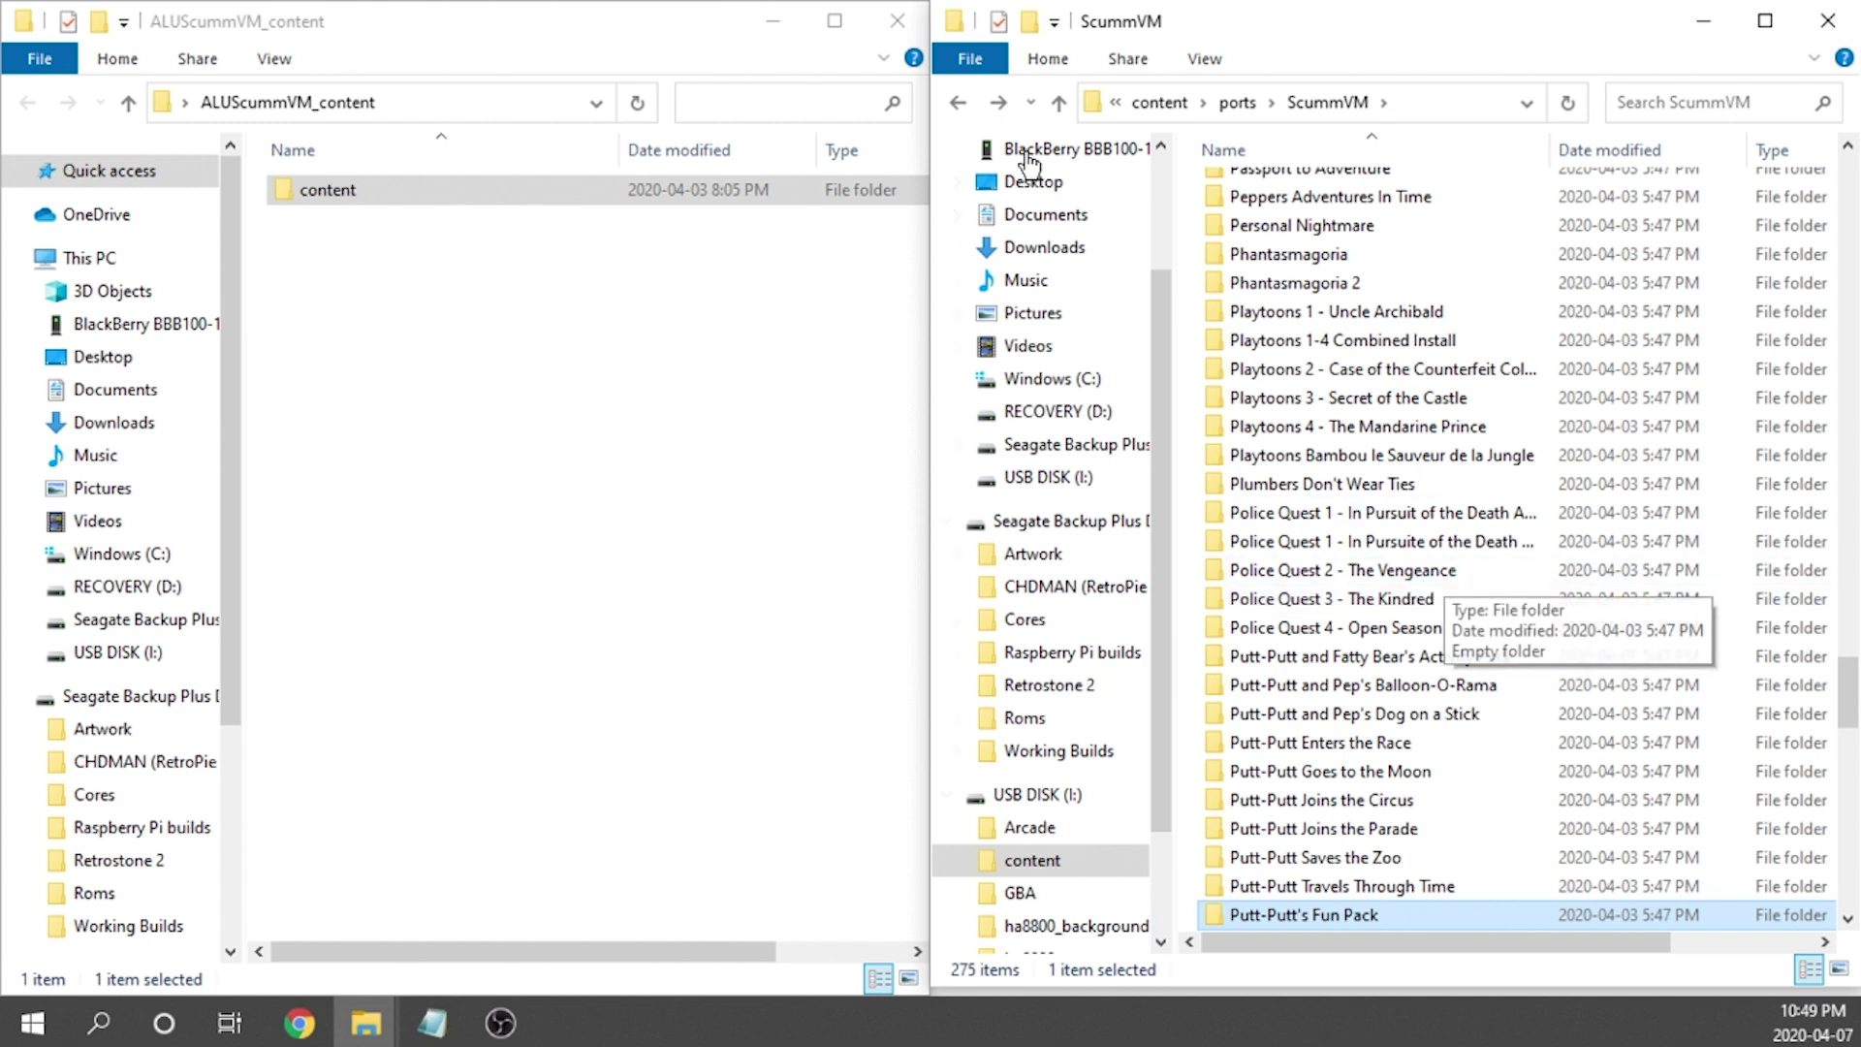
{"action": "left_click", "coordinate": [965, 101]}
{"action": "left_click", "coordinate": [966, 101]}
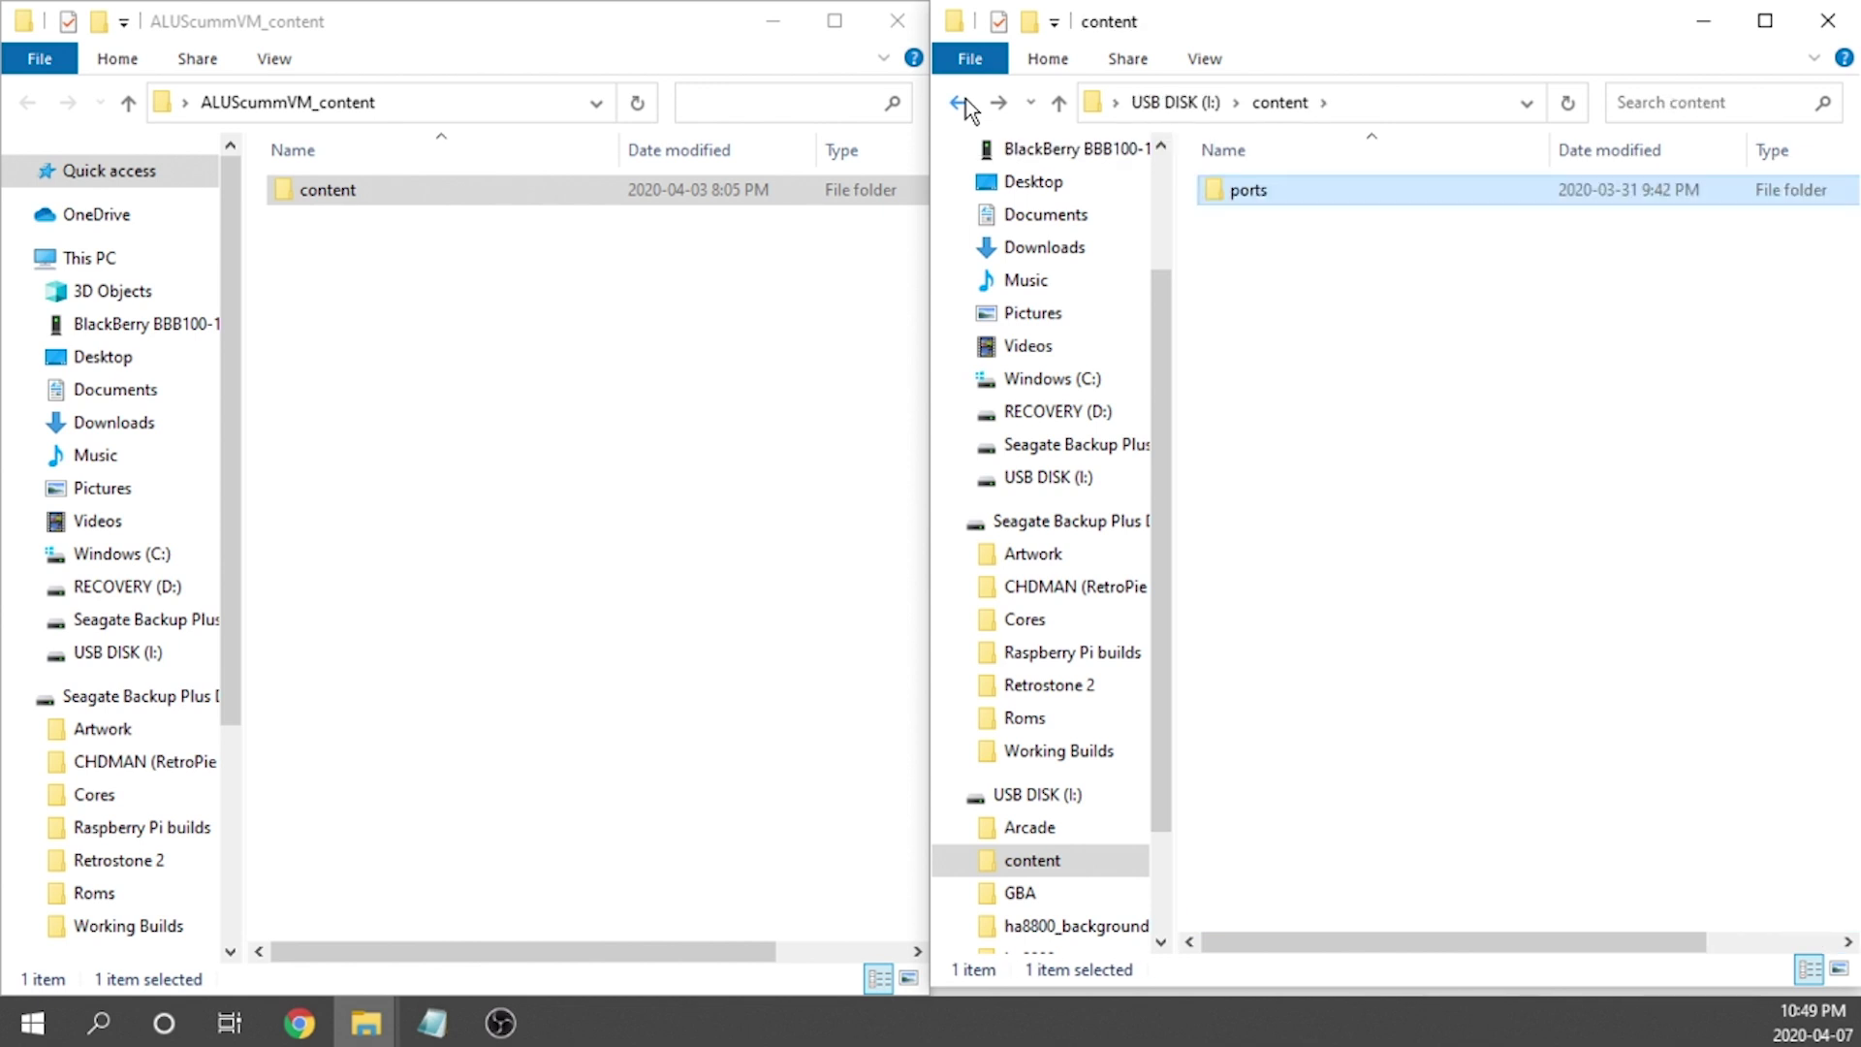
{"action": "left_click", "coordinate": [965, 101]}
Replace the ALUScummVM_content window with ALUScummVM_Addons beside the USB drive, and look through the add-on files in its ScummVM folder
{"action": "left_click", "coordinate": [601, 466]}
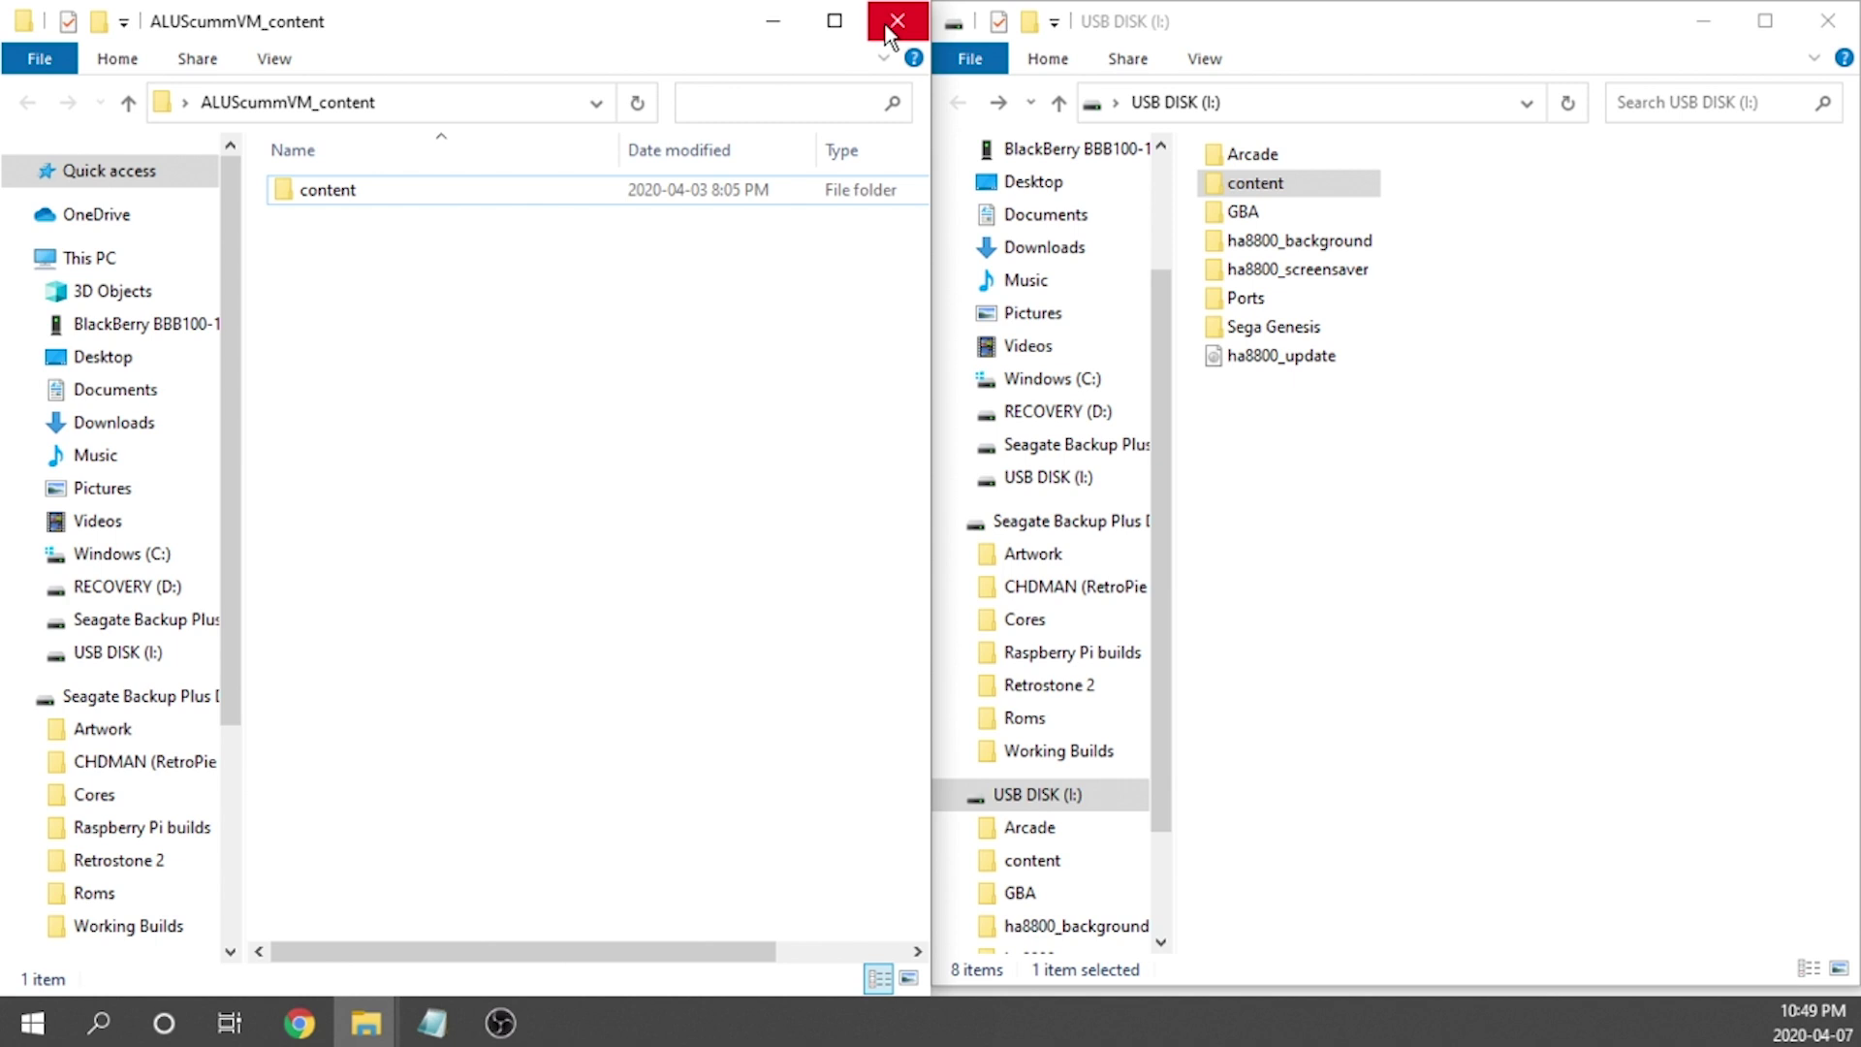
{"action": "left_click", "coordinate": [890, 29]}
{"action": "left_click", "coordinate": [149, 450]}
{"action": "double_click", "coordinate": [167, 462]}
{"action": "left_click_drag", "start_coordinate": [1214, 162], "coordinate": [6, 232]}
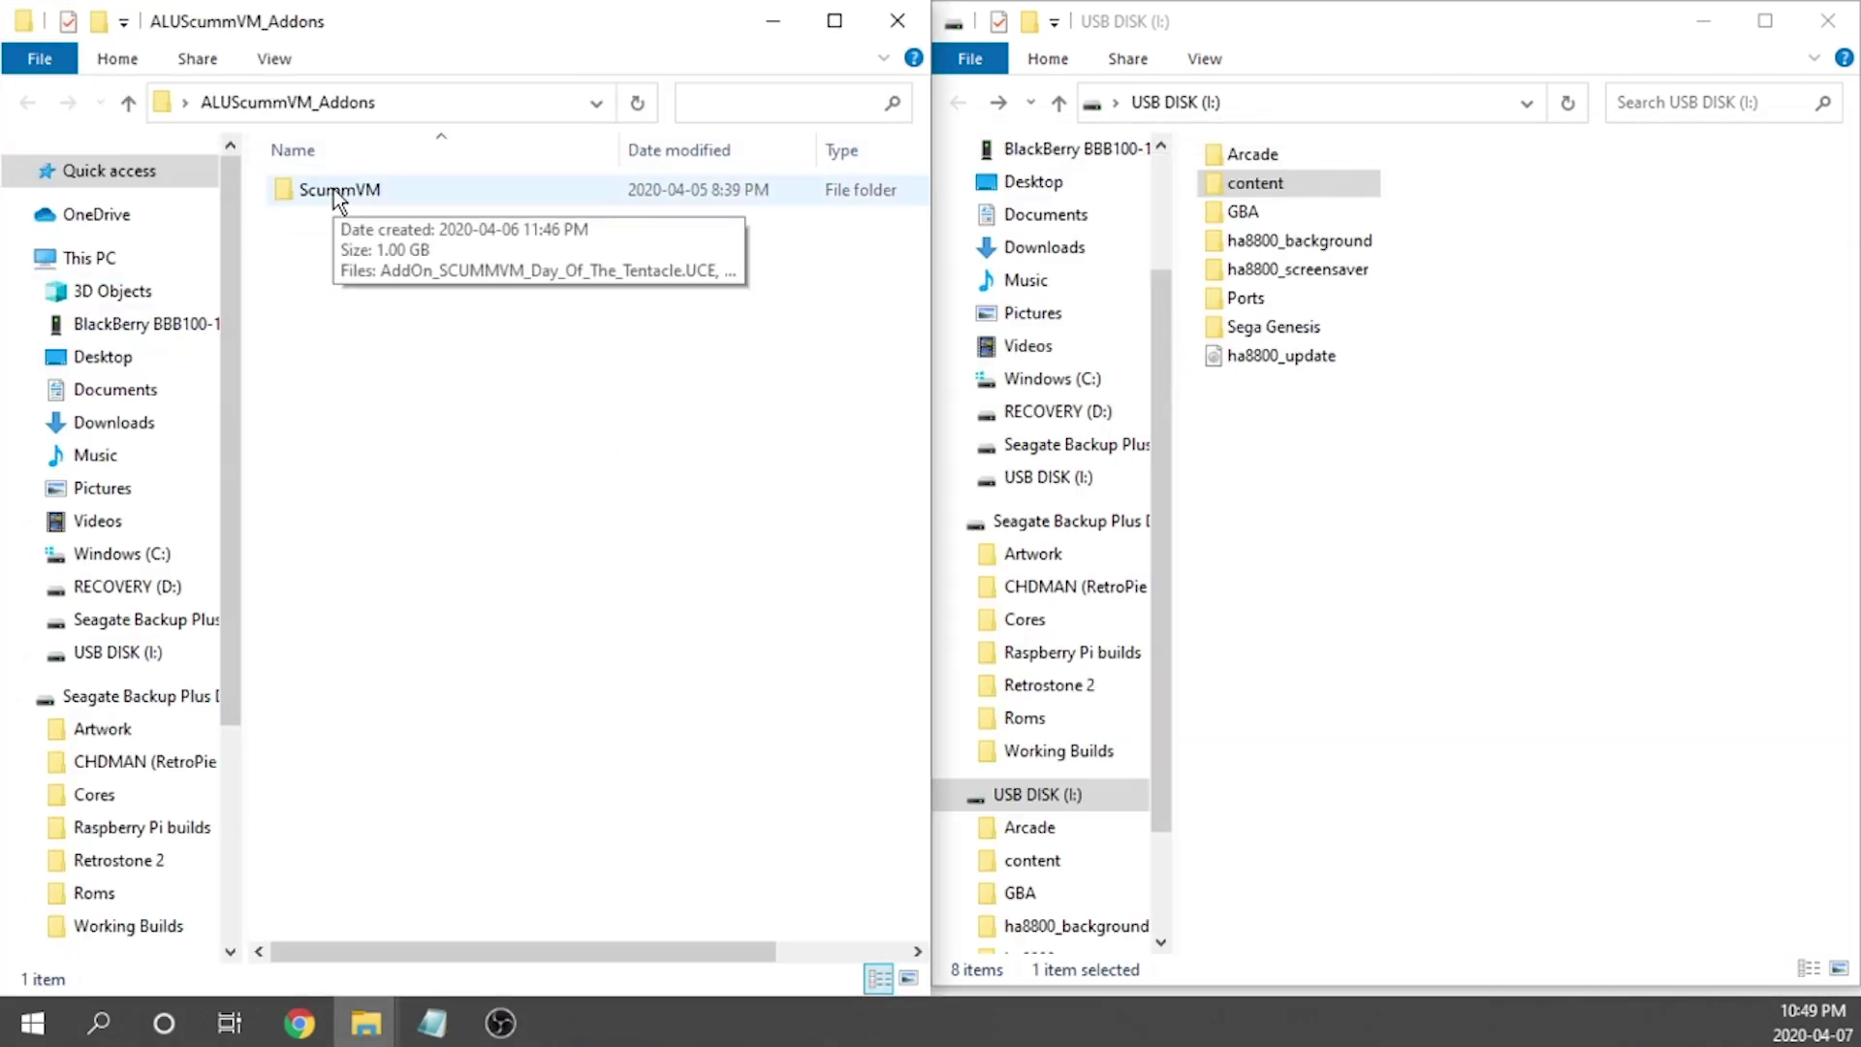
{"action": "double_click", "coordinate": [333, 189]}
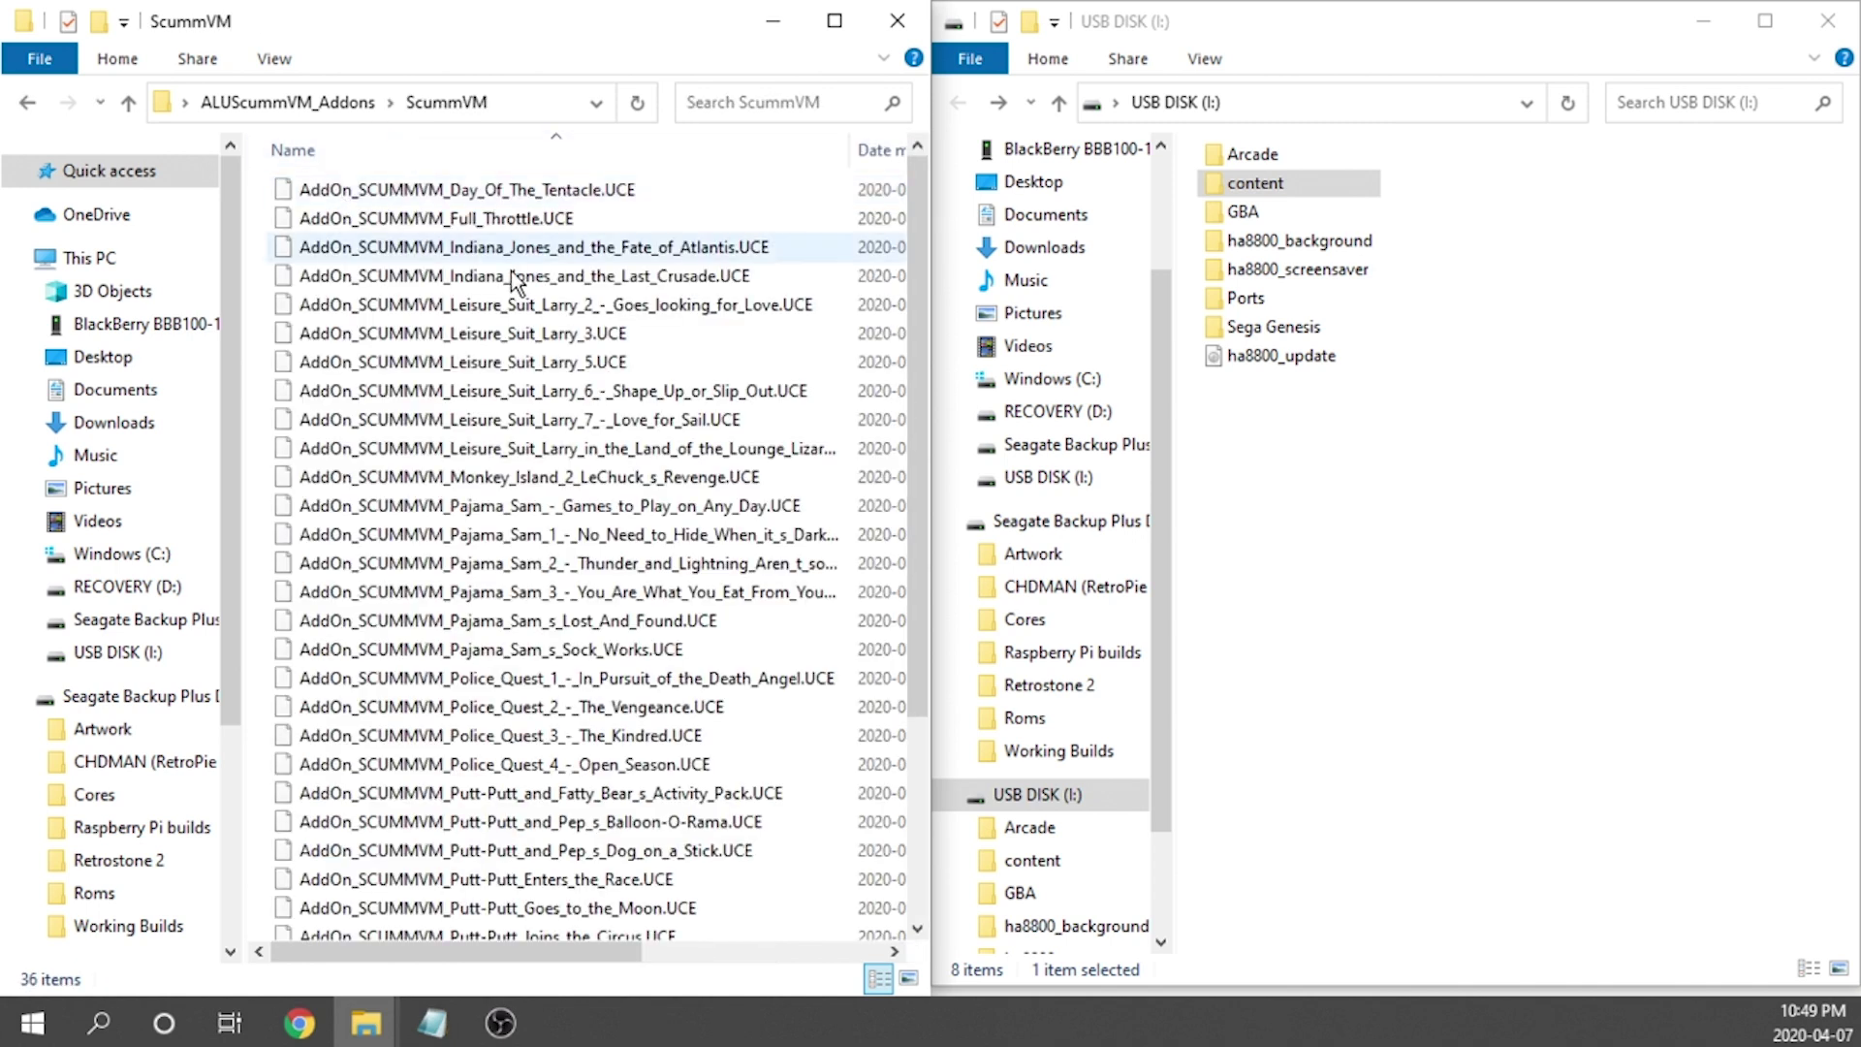
{"action": "scroll", "coordinate": [383, 582], "scroll_direction": "down", "scroll_amount": 3}
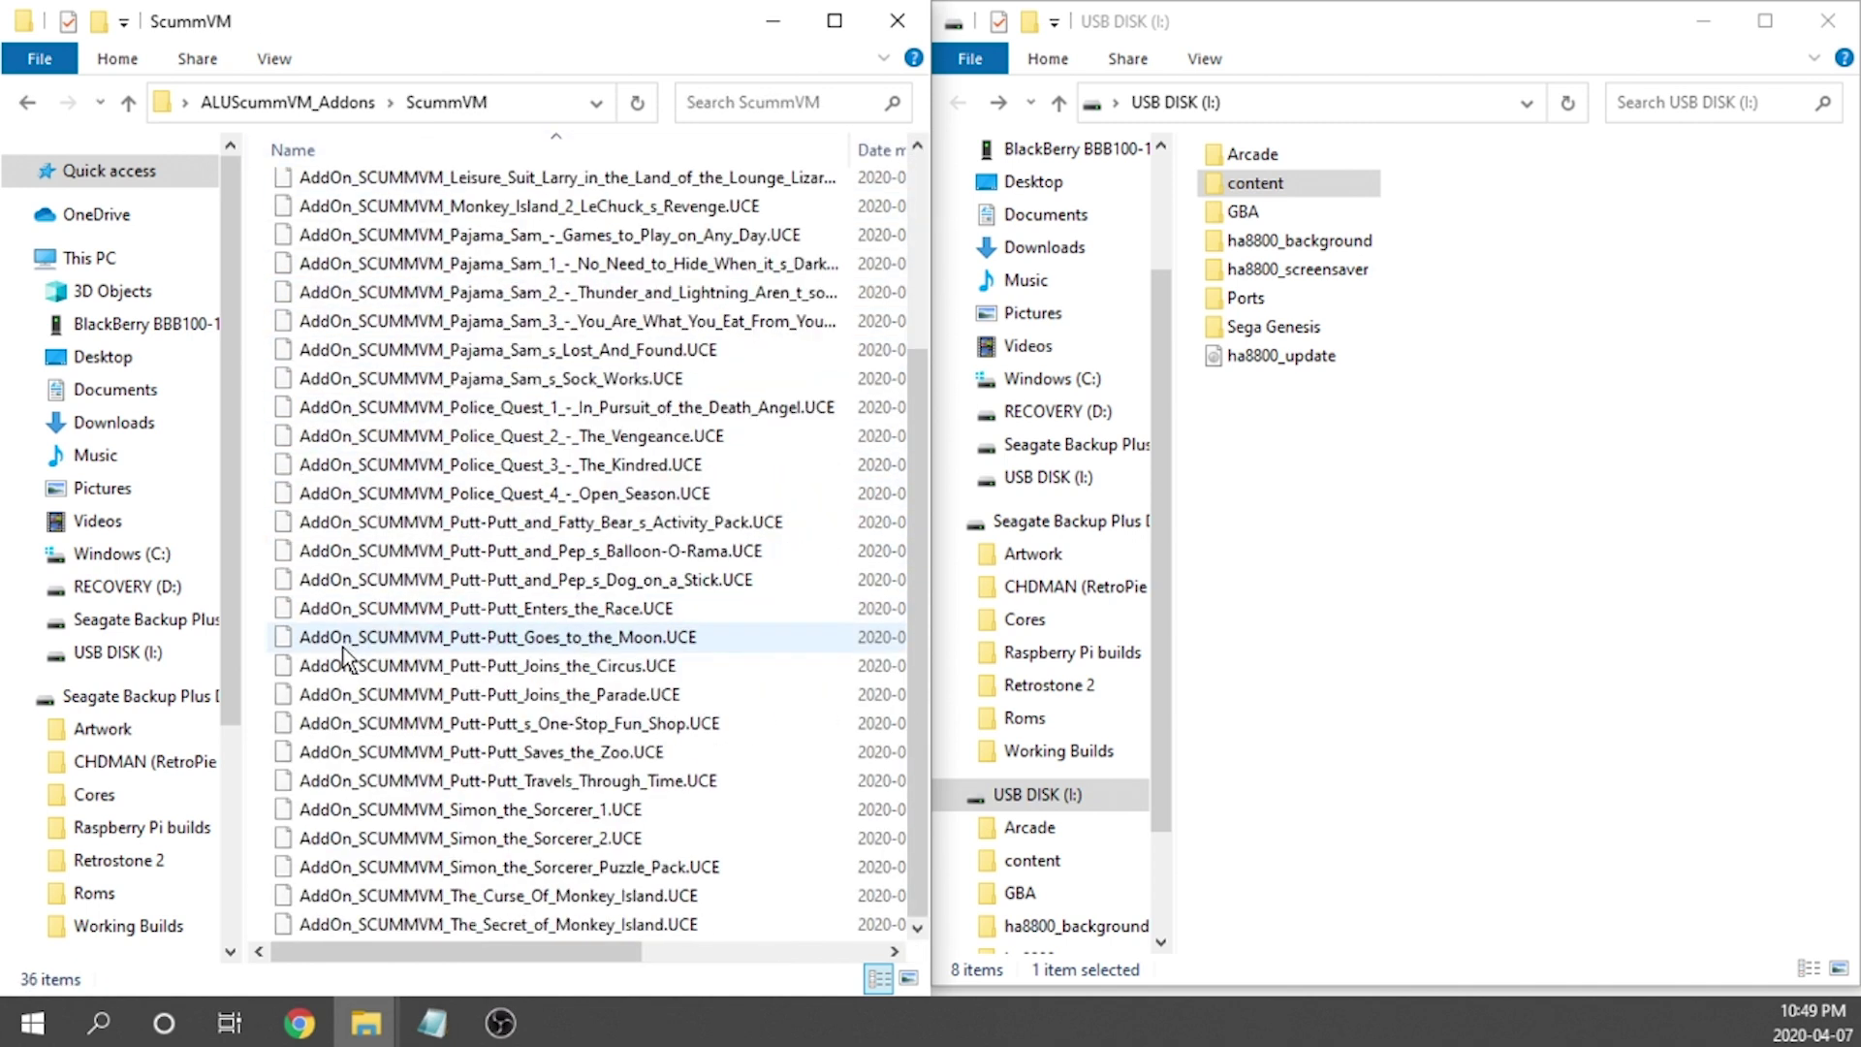
{"action": "scroll", "coordinate": [451, 872], "scroll_direction": "up", "scroll_amount": 3}
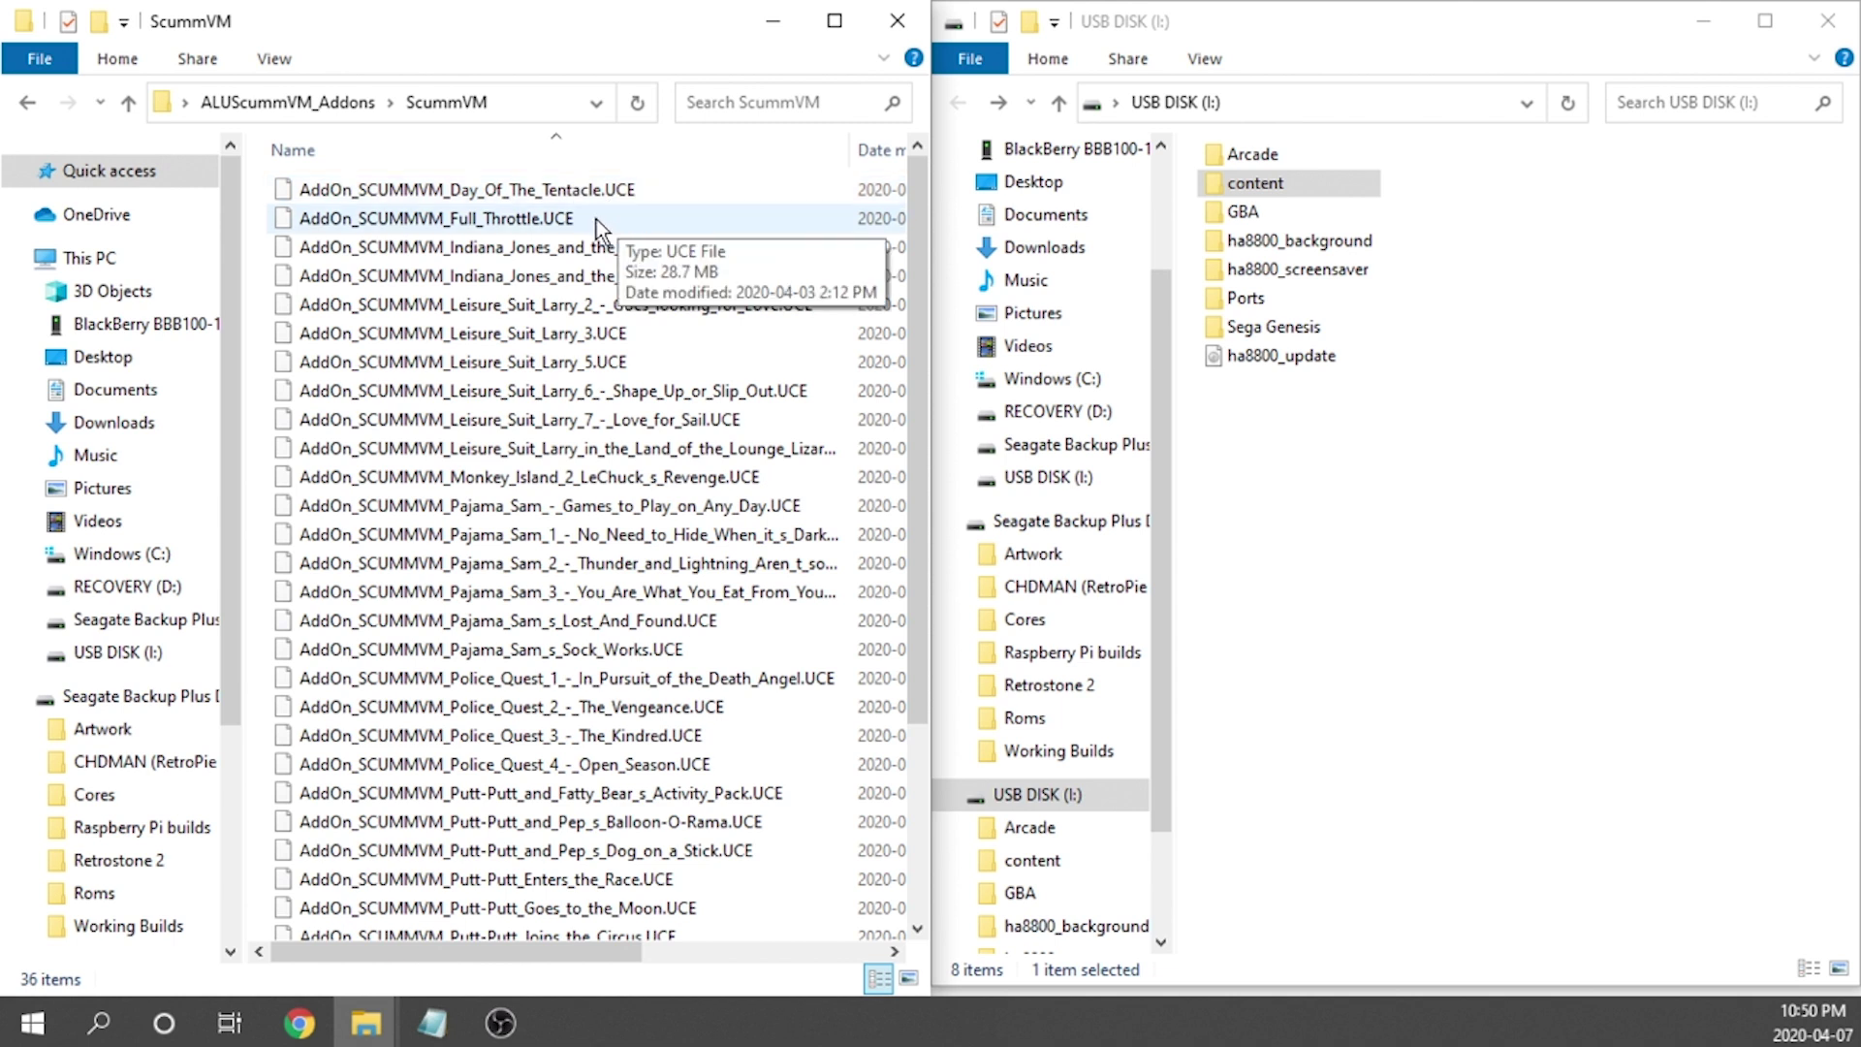
Create a folder named ScummVM in the root of the USB drive and open it
{"action": "left_click", "coordinate": [1567, 532]}
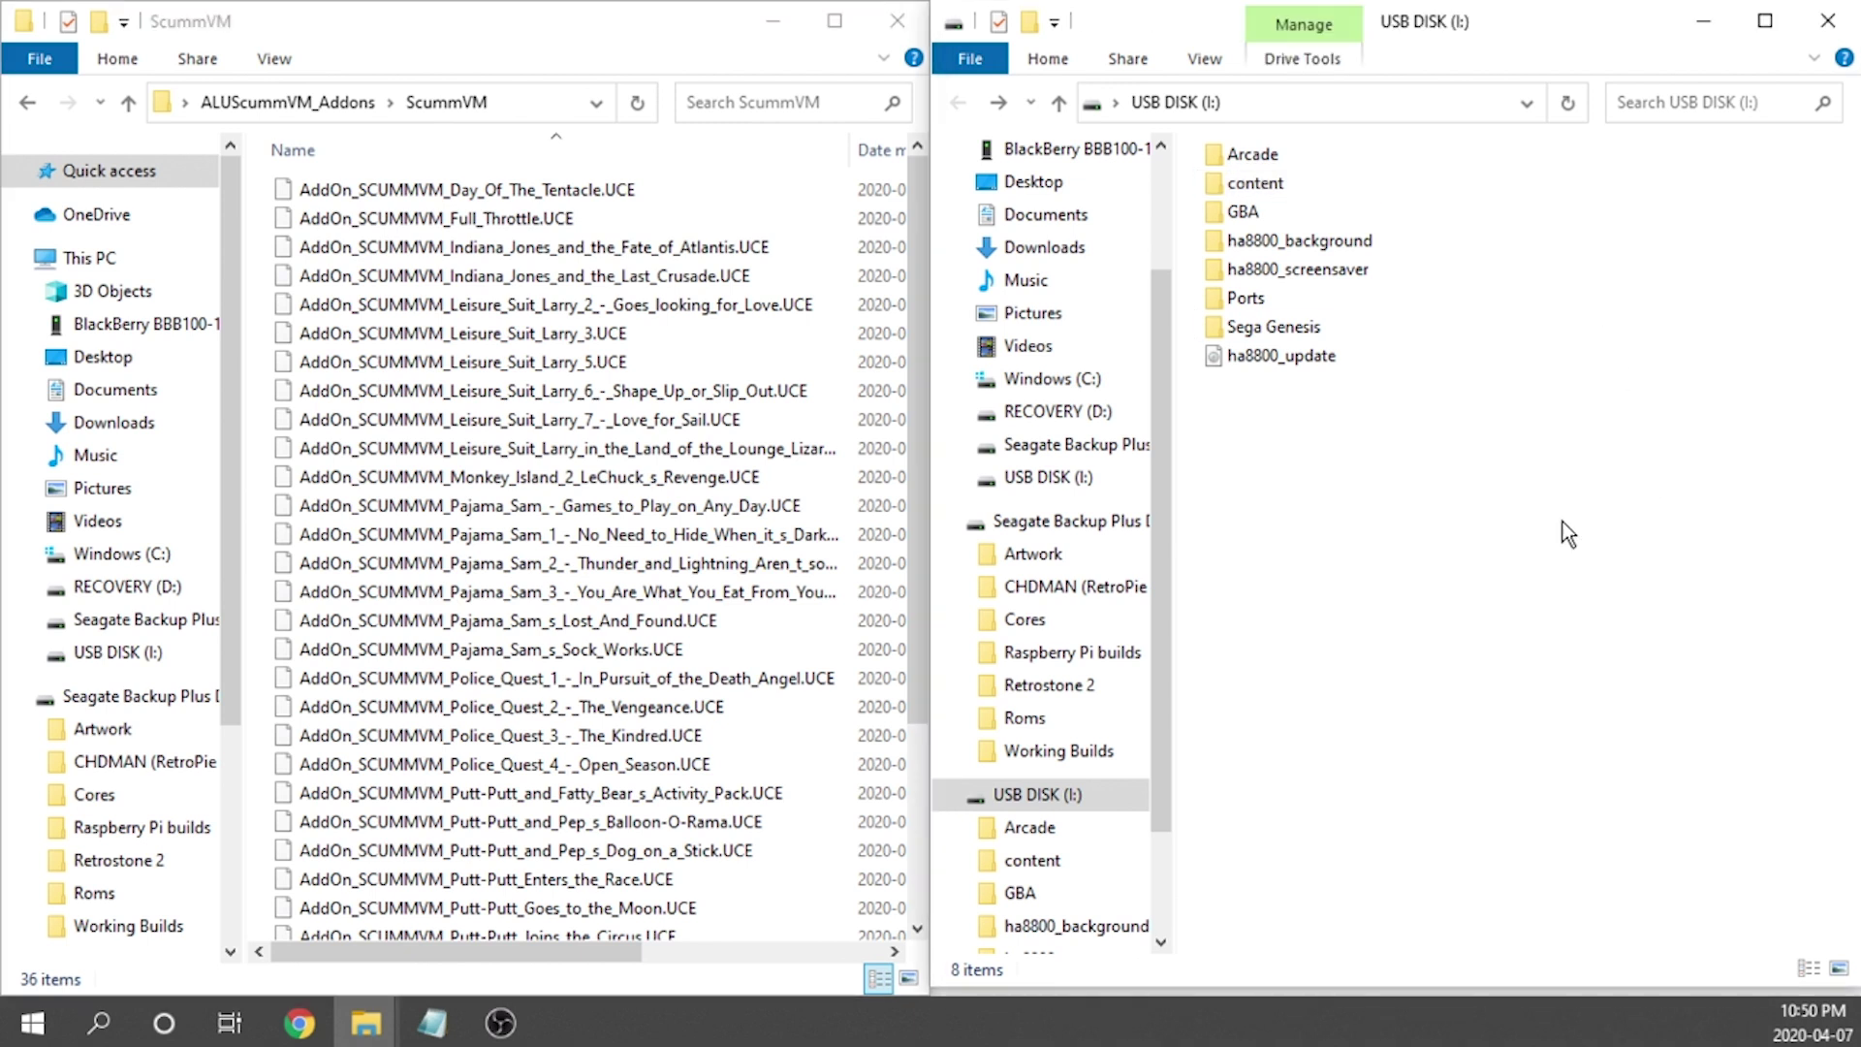
{"action": "left_click", "coordinate": [1066, 58]}
{"action": "left_click", "coordinate": [1433, 119]}
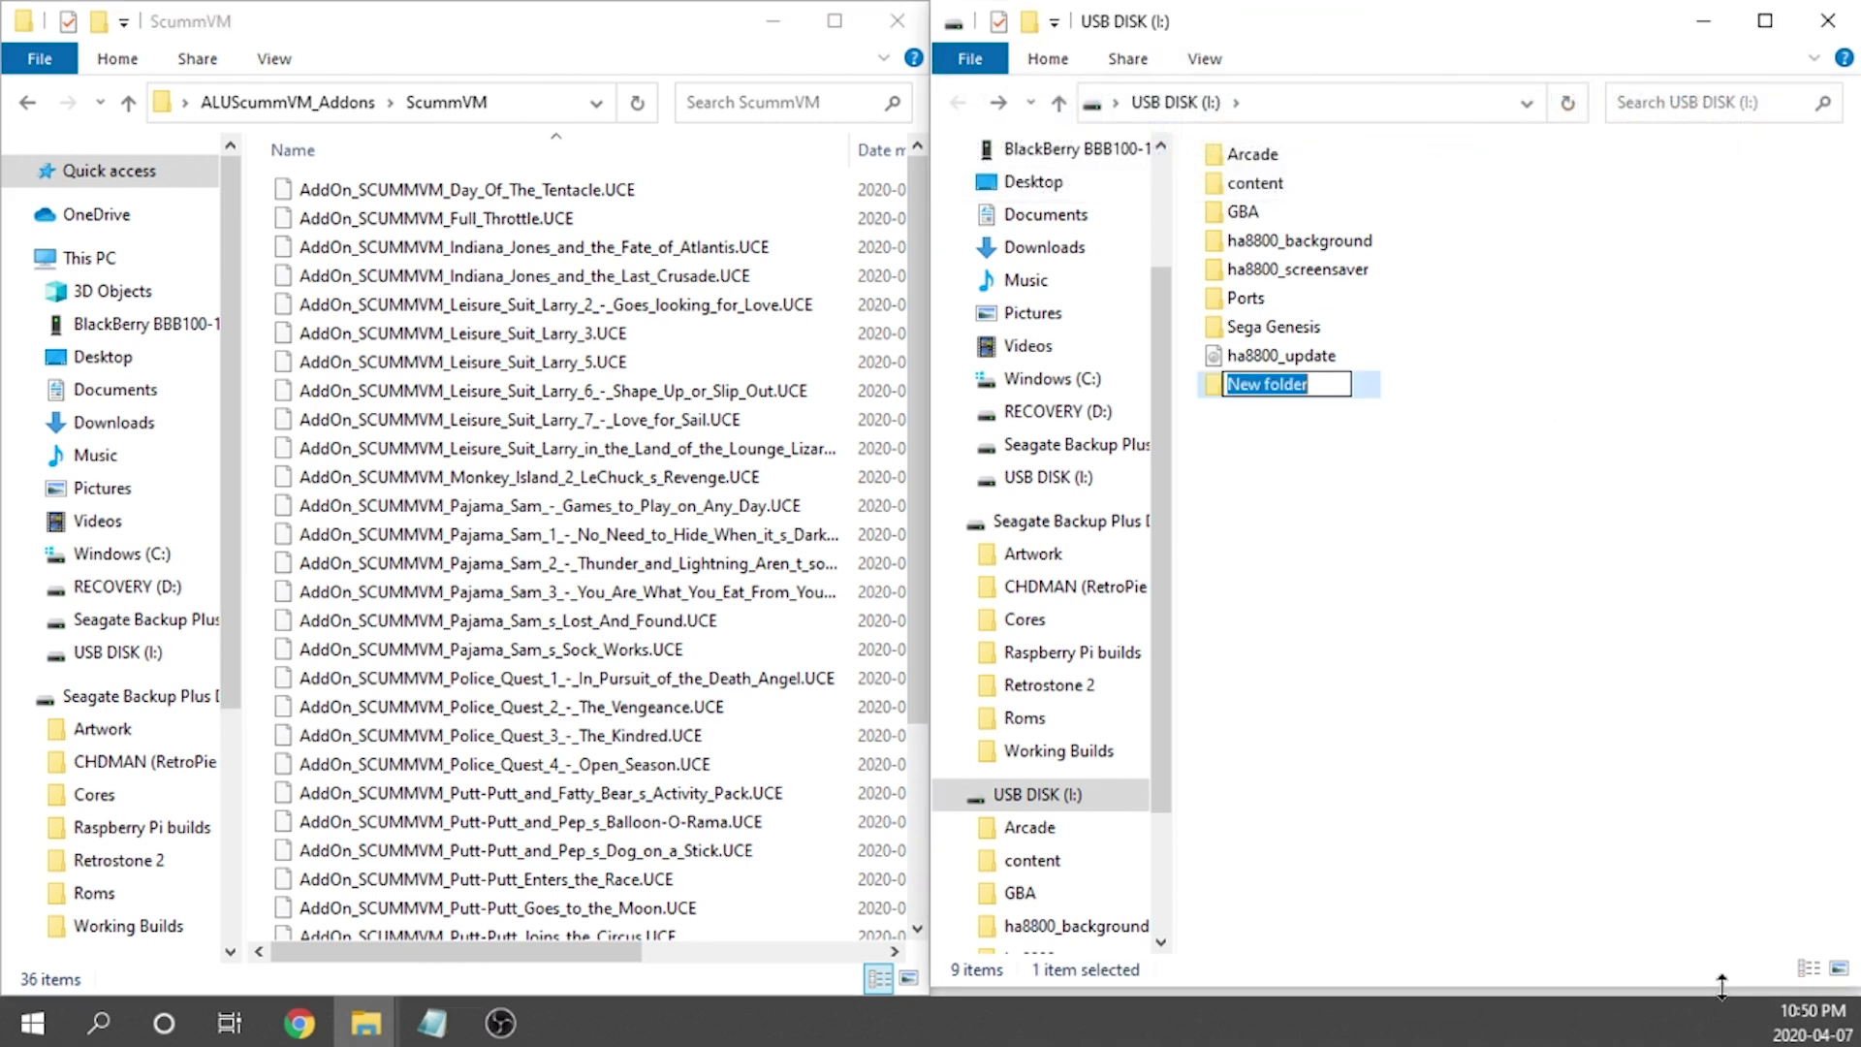
{"action": "type", "text": "ScummVM"}
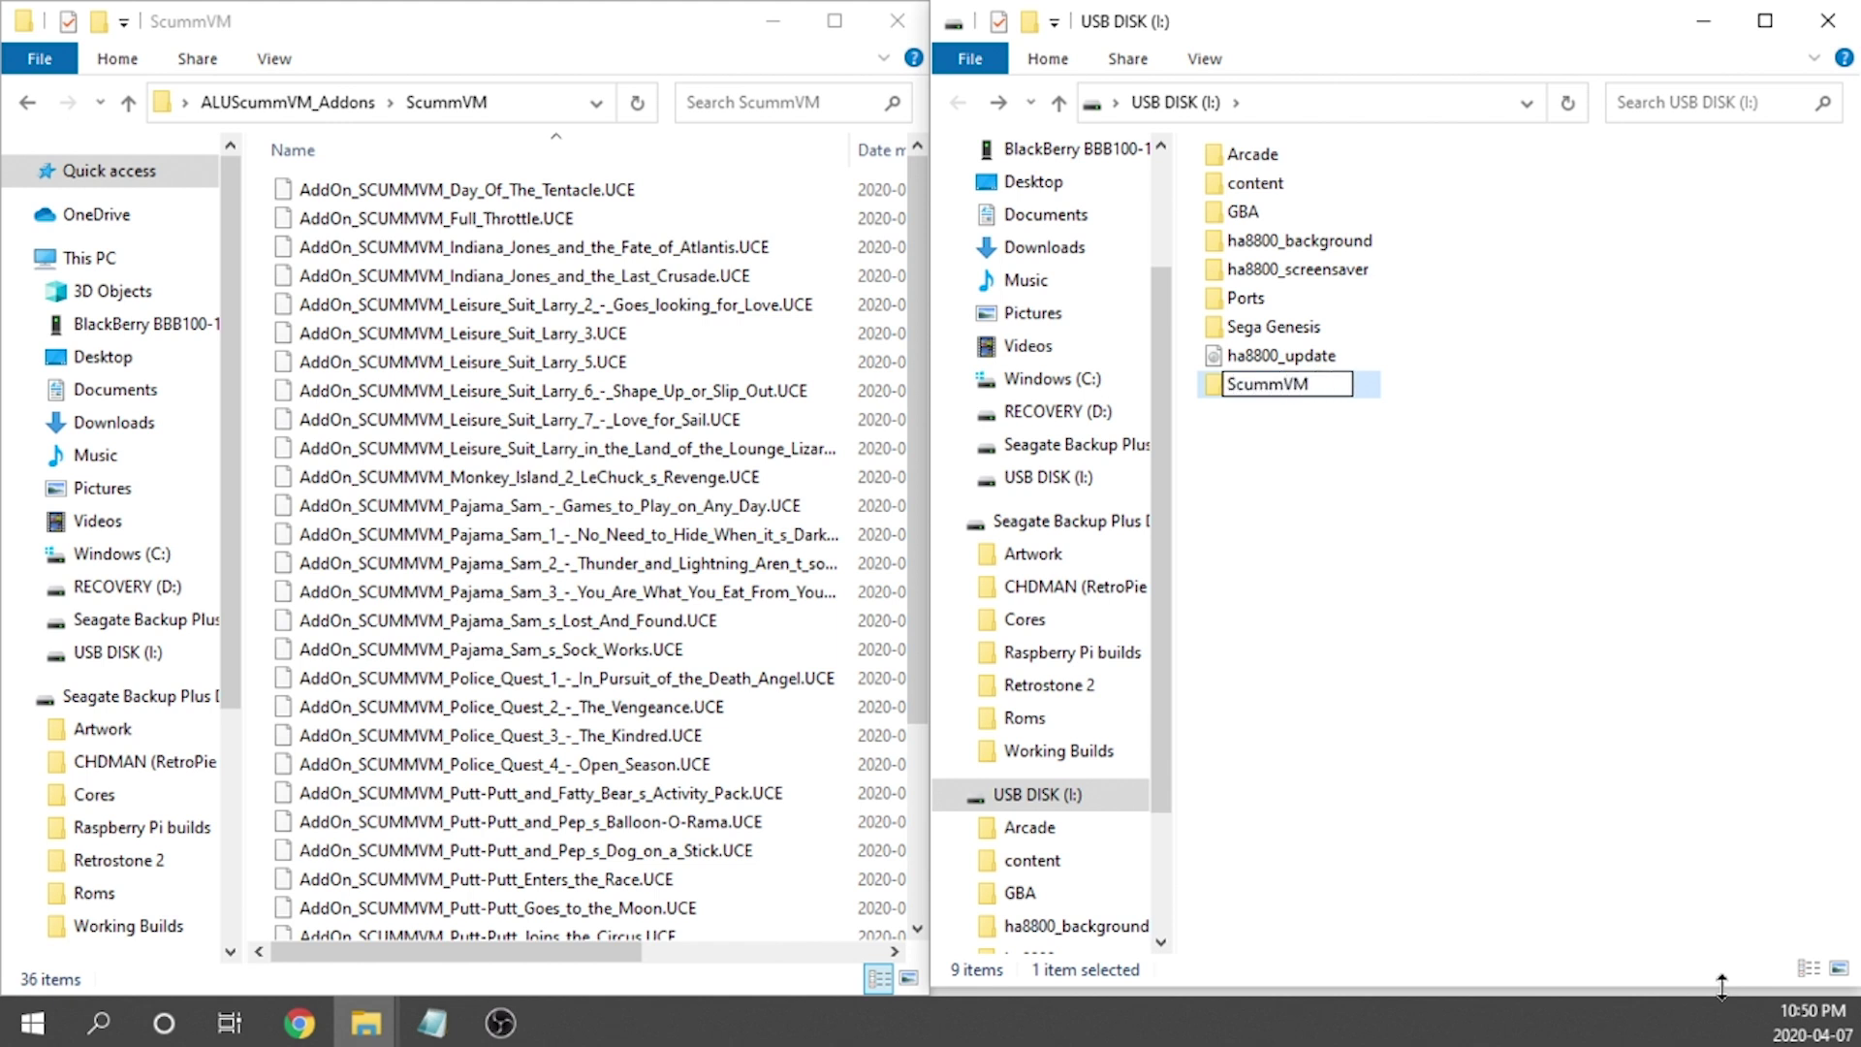
{"action": "key", "text": "Return"}
{"action": "double_click", "coordinate": [1301, 393]}
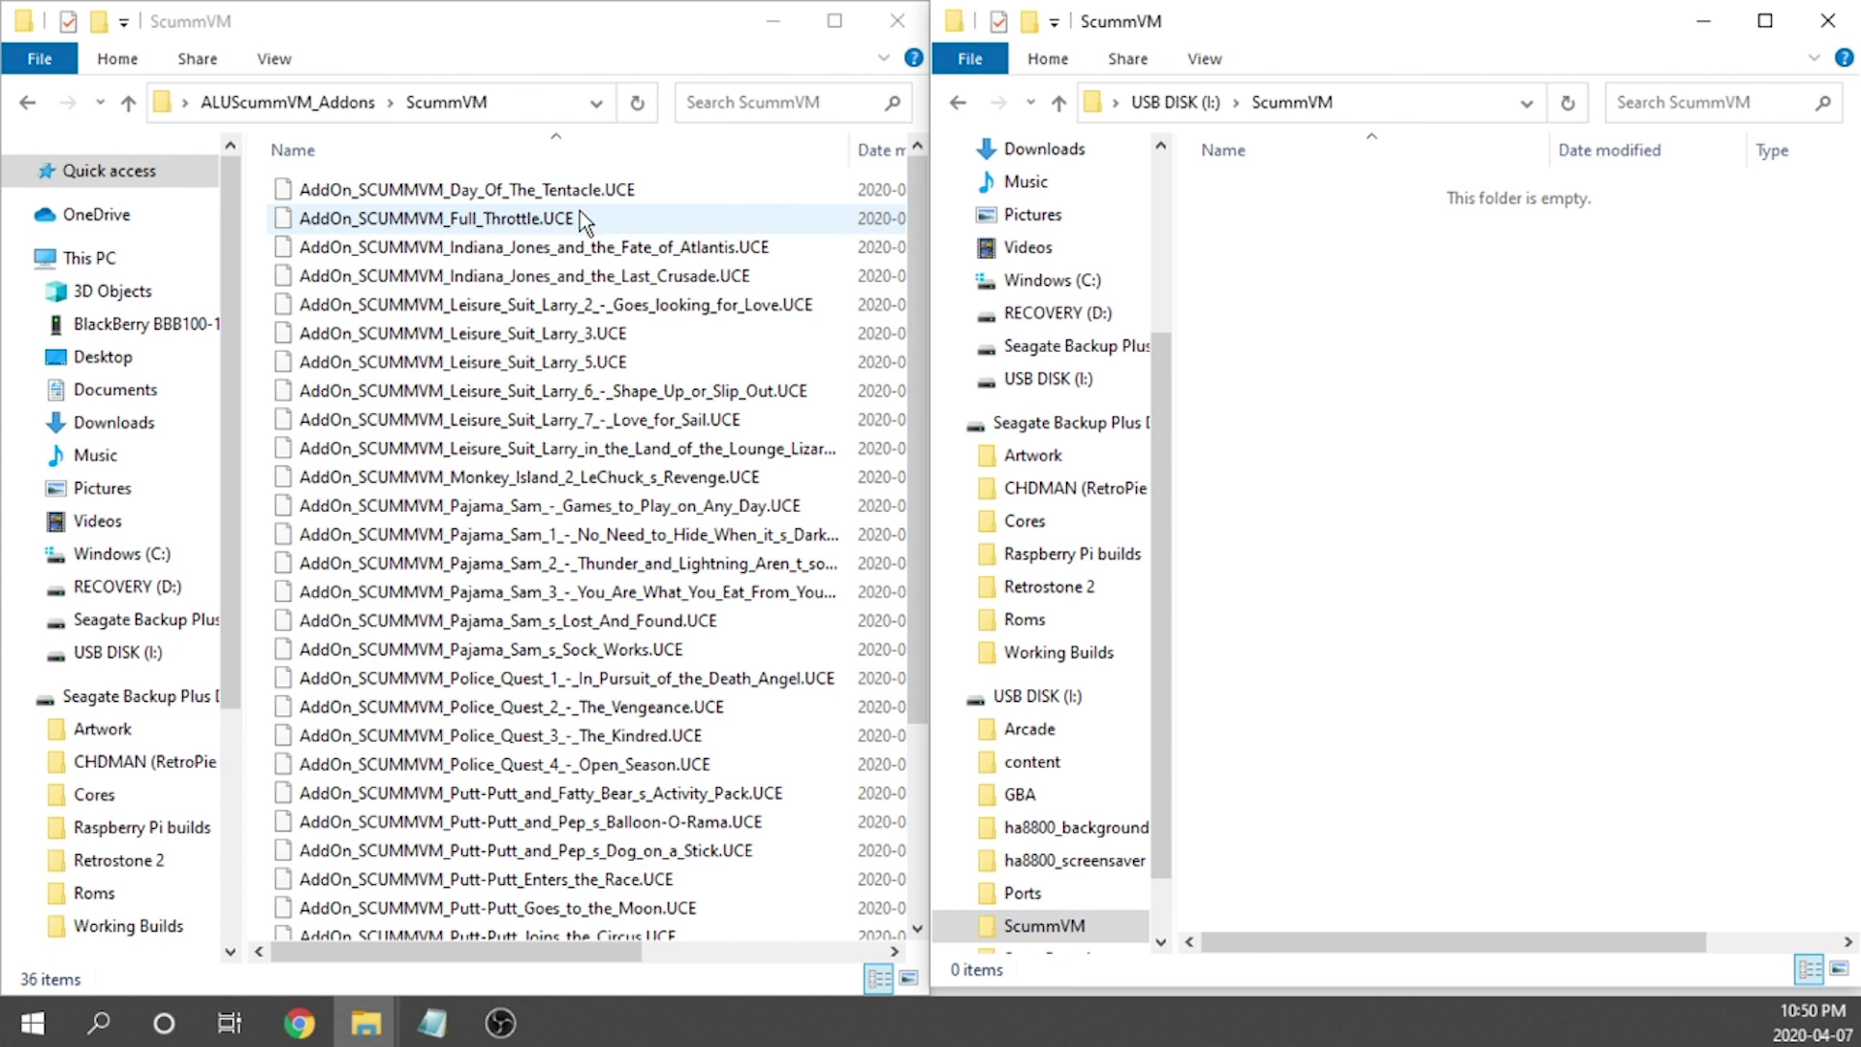
Copy the Day Of The Tentacle and Full Throttle add-on UCE files into the USB drive's ScummVM folder, and close the add-ons window
{"action": "left_click_drag", "start_coordinate": [260, 177], "coordinate": [419, 221]}
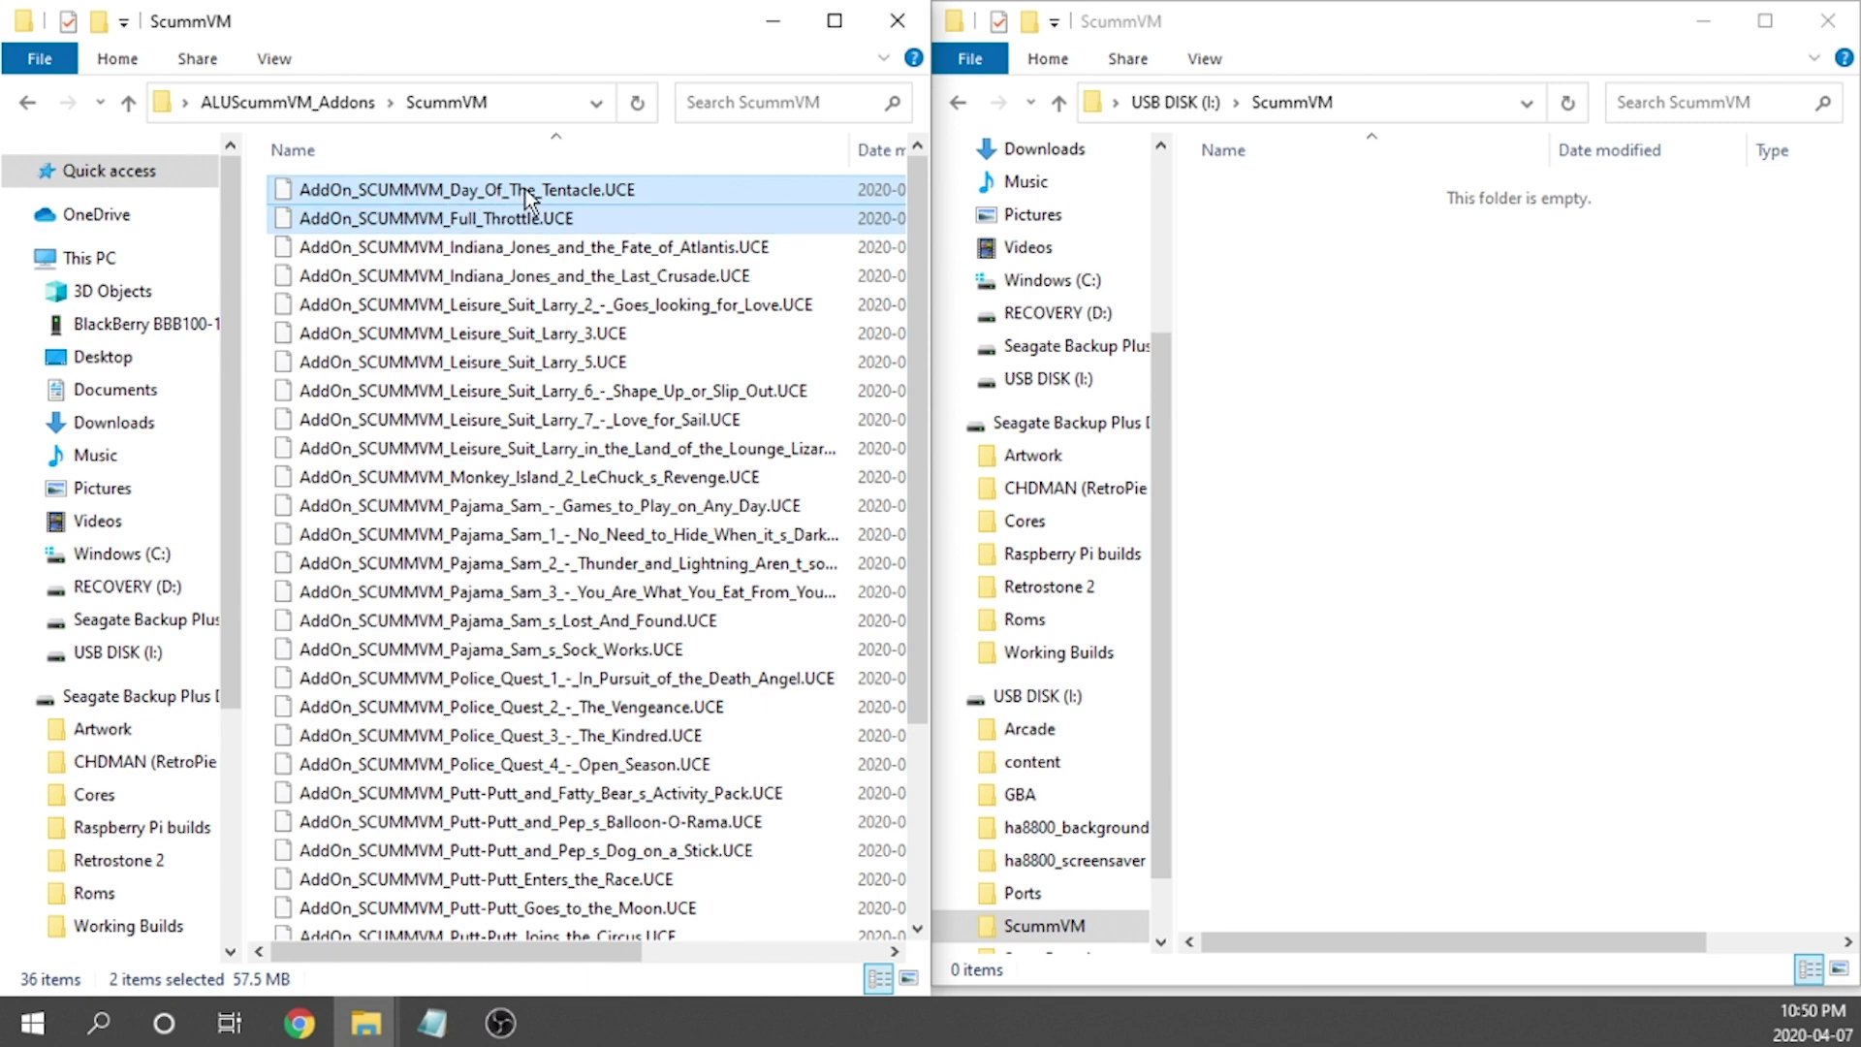
{"action": "left_click_drag", "start_coordinate": [525, 189], "coordinate": [1514, 386]}
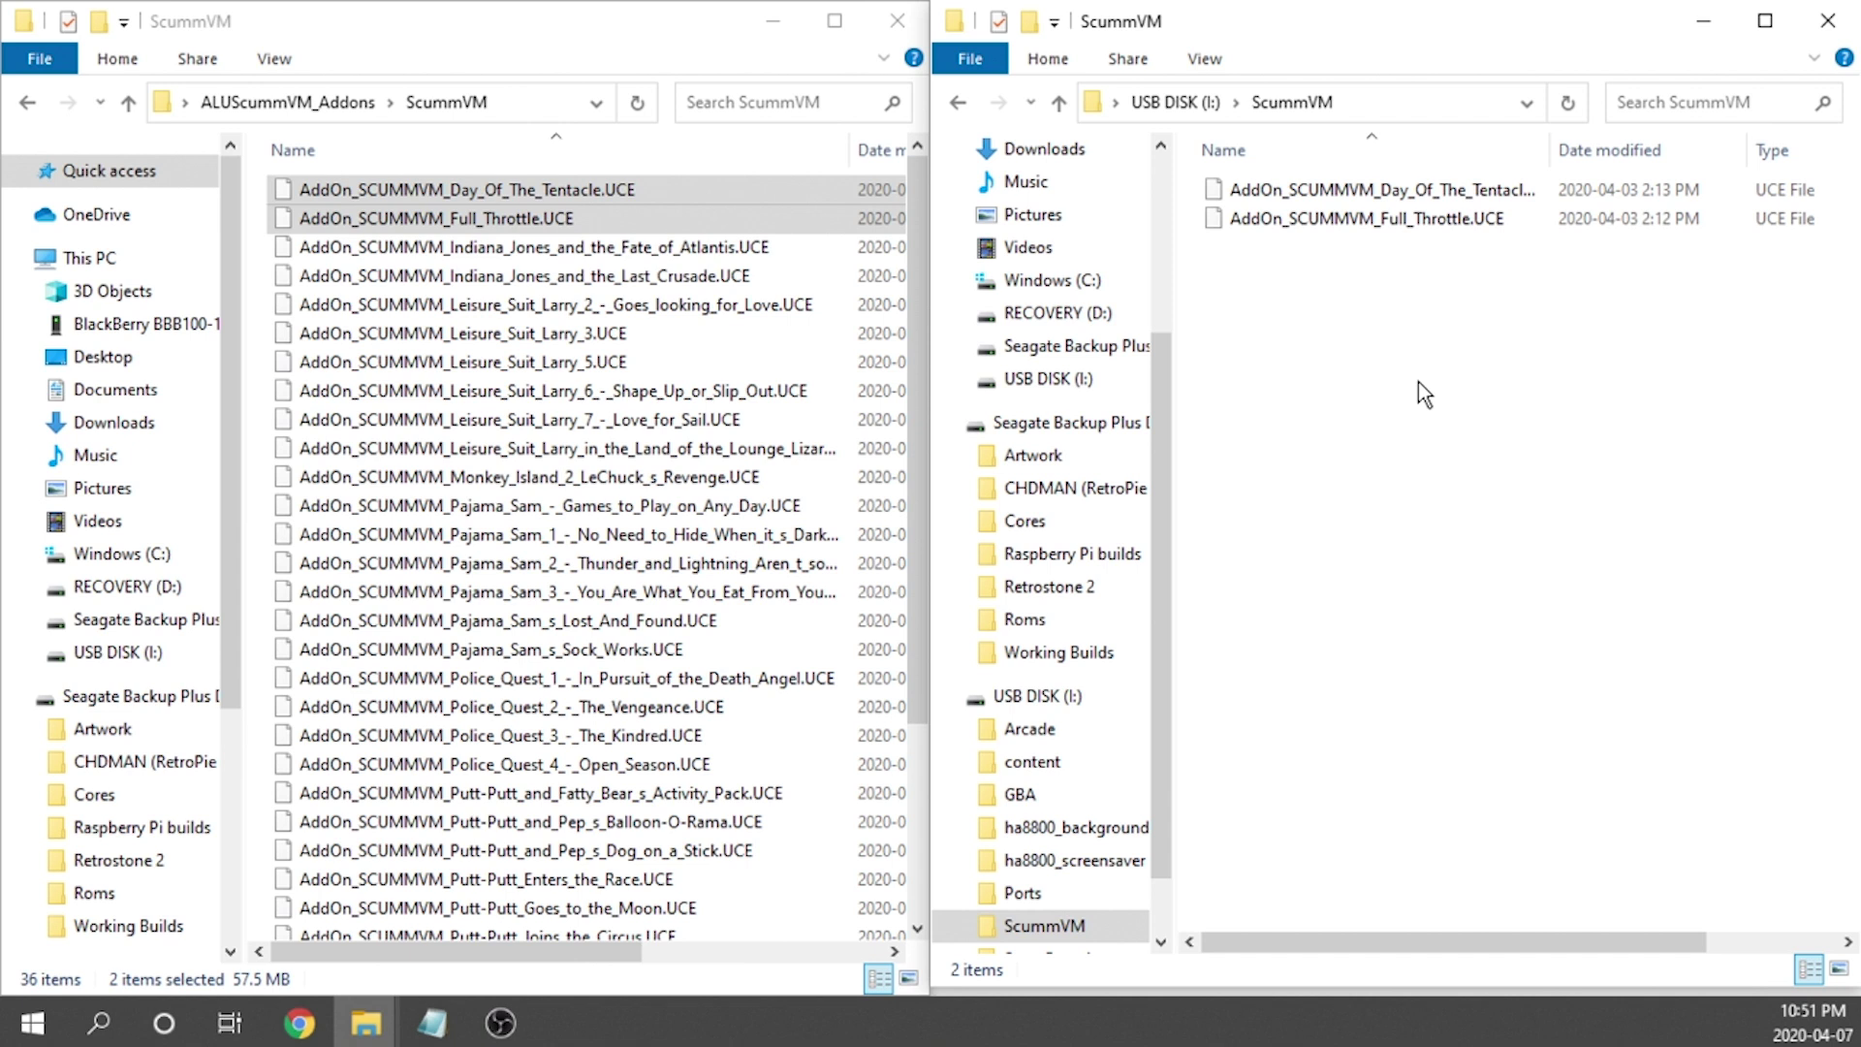
{"action": "left_click", "coordinate": [898, 14]}
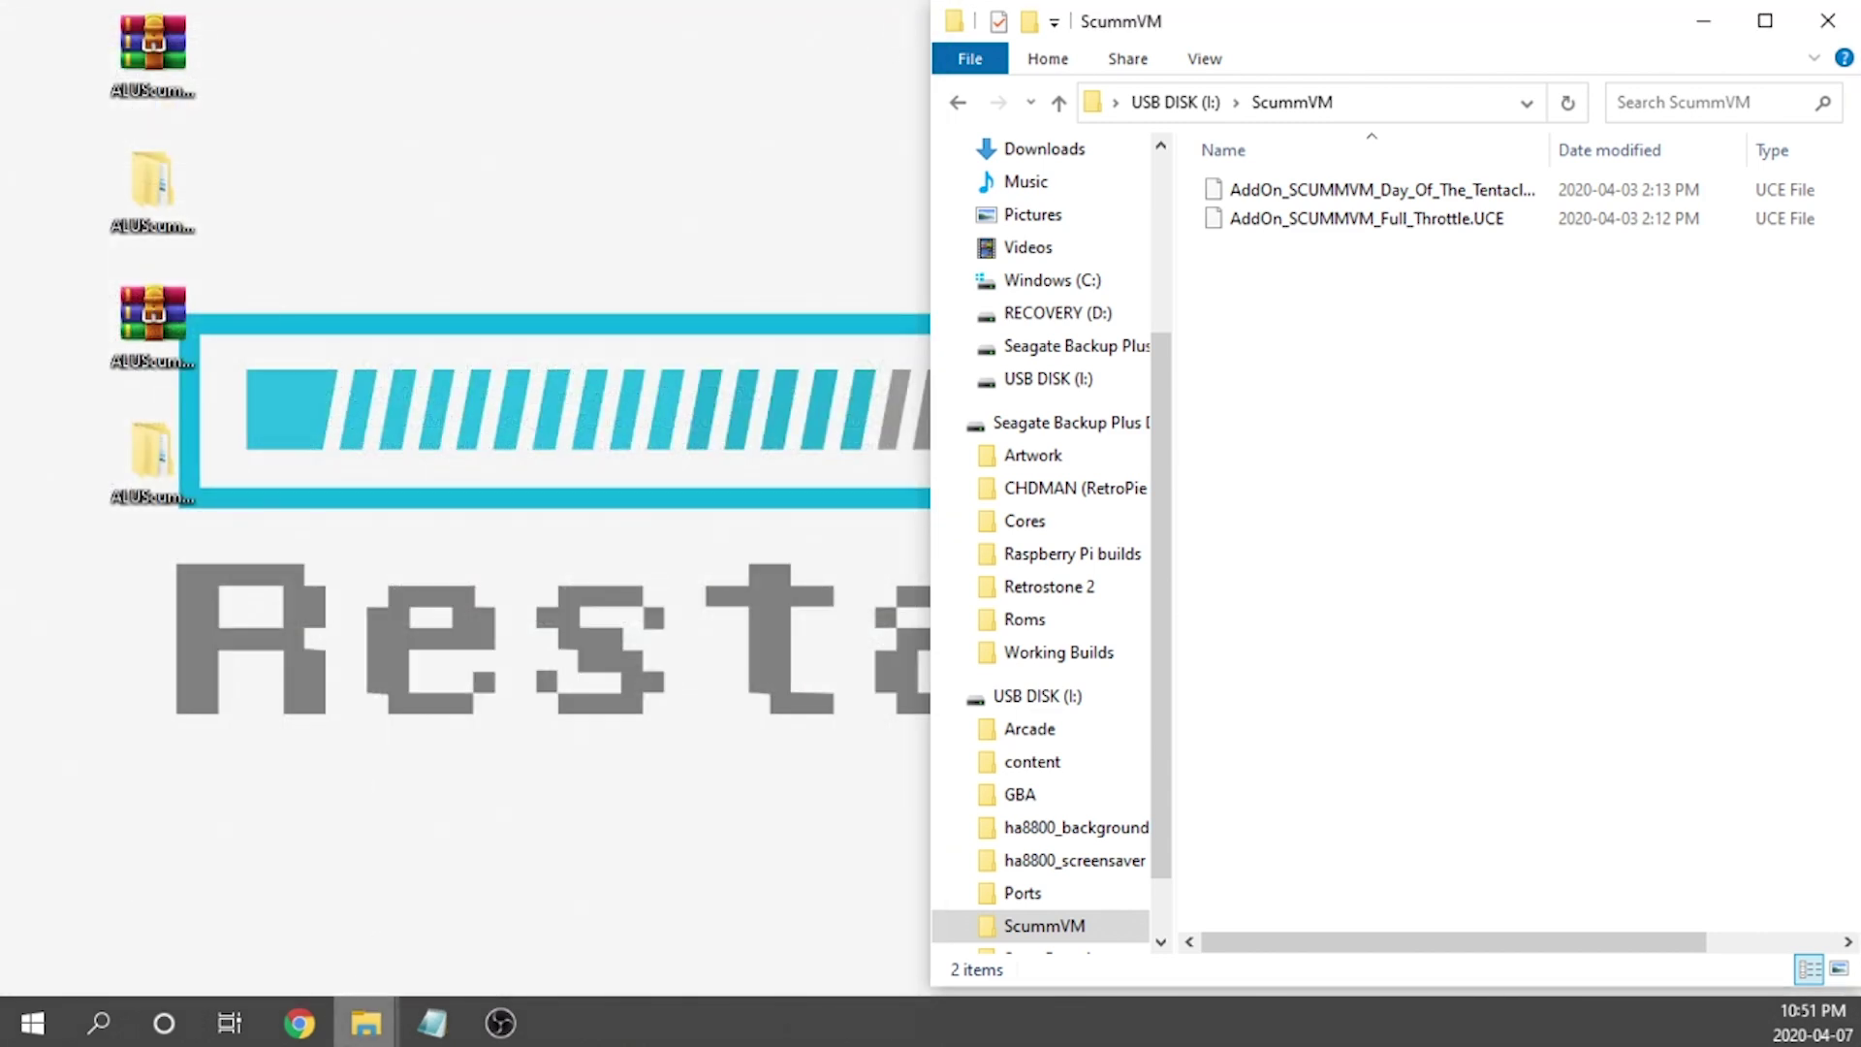
Bring up the ScummVM_Sample window beside the USB drive and open its Day Of The Tentacle (CD Dos) folder
{"action": "mouse_move", "coordinate": [365, 1023]}
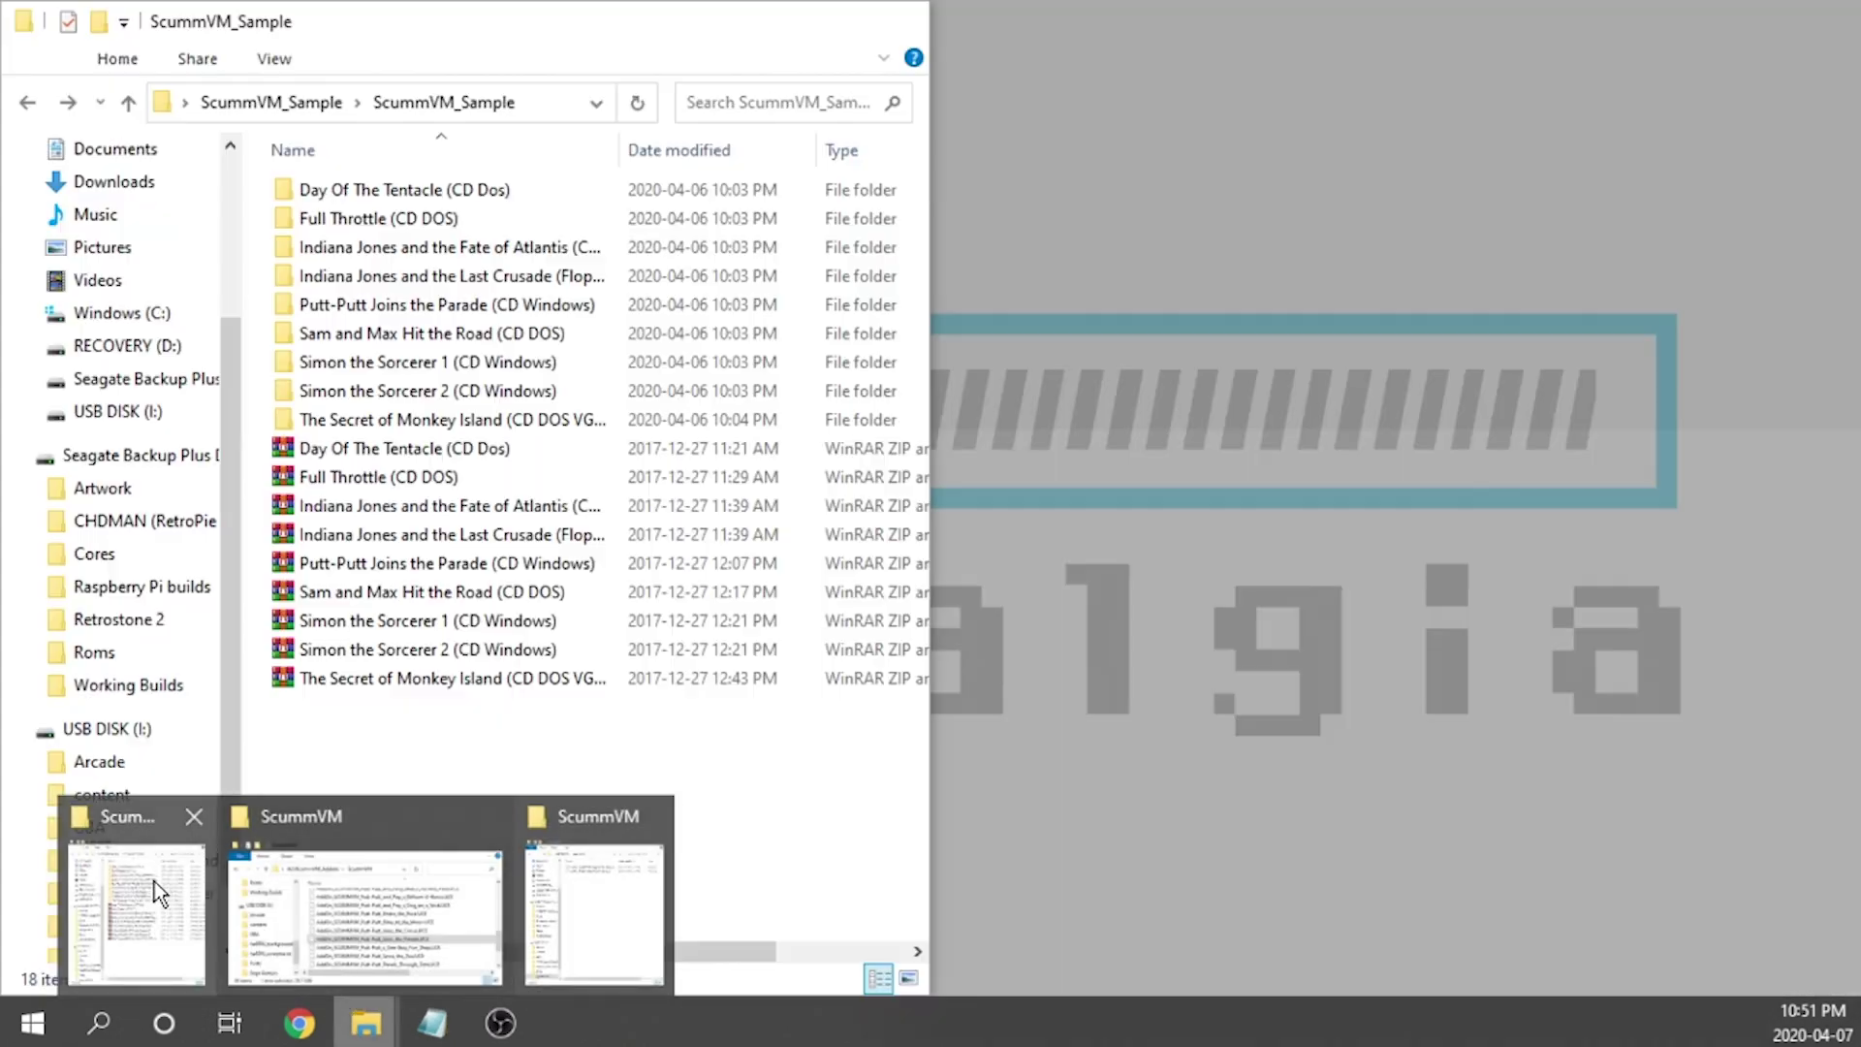
{"action": "left_click", "coordinate": [154, 881]}
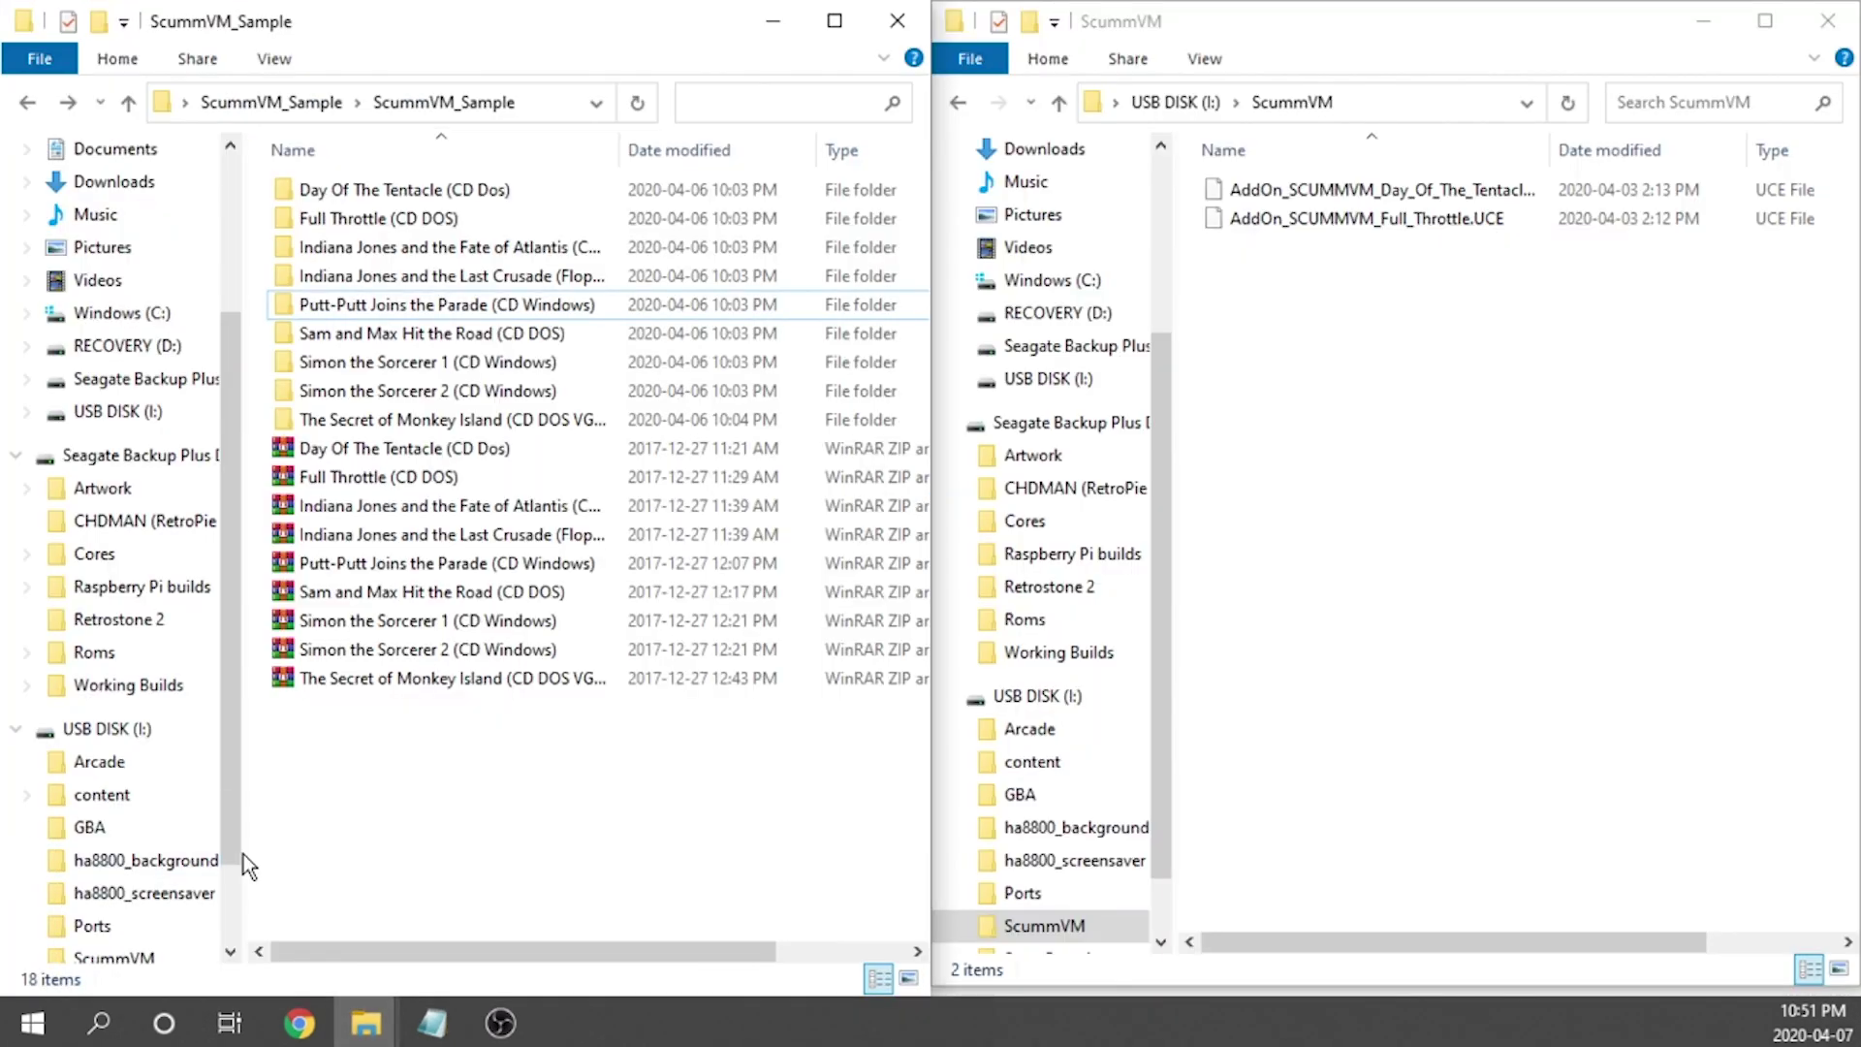
{"action": "double_click", "coordinate": [371, 196]}
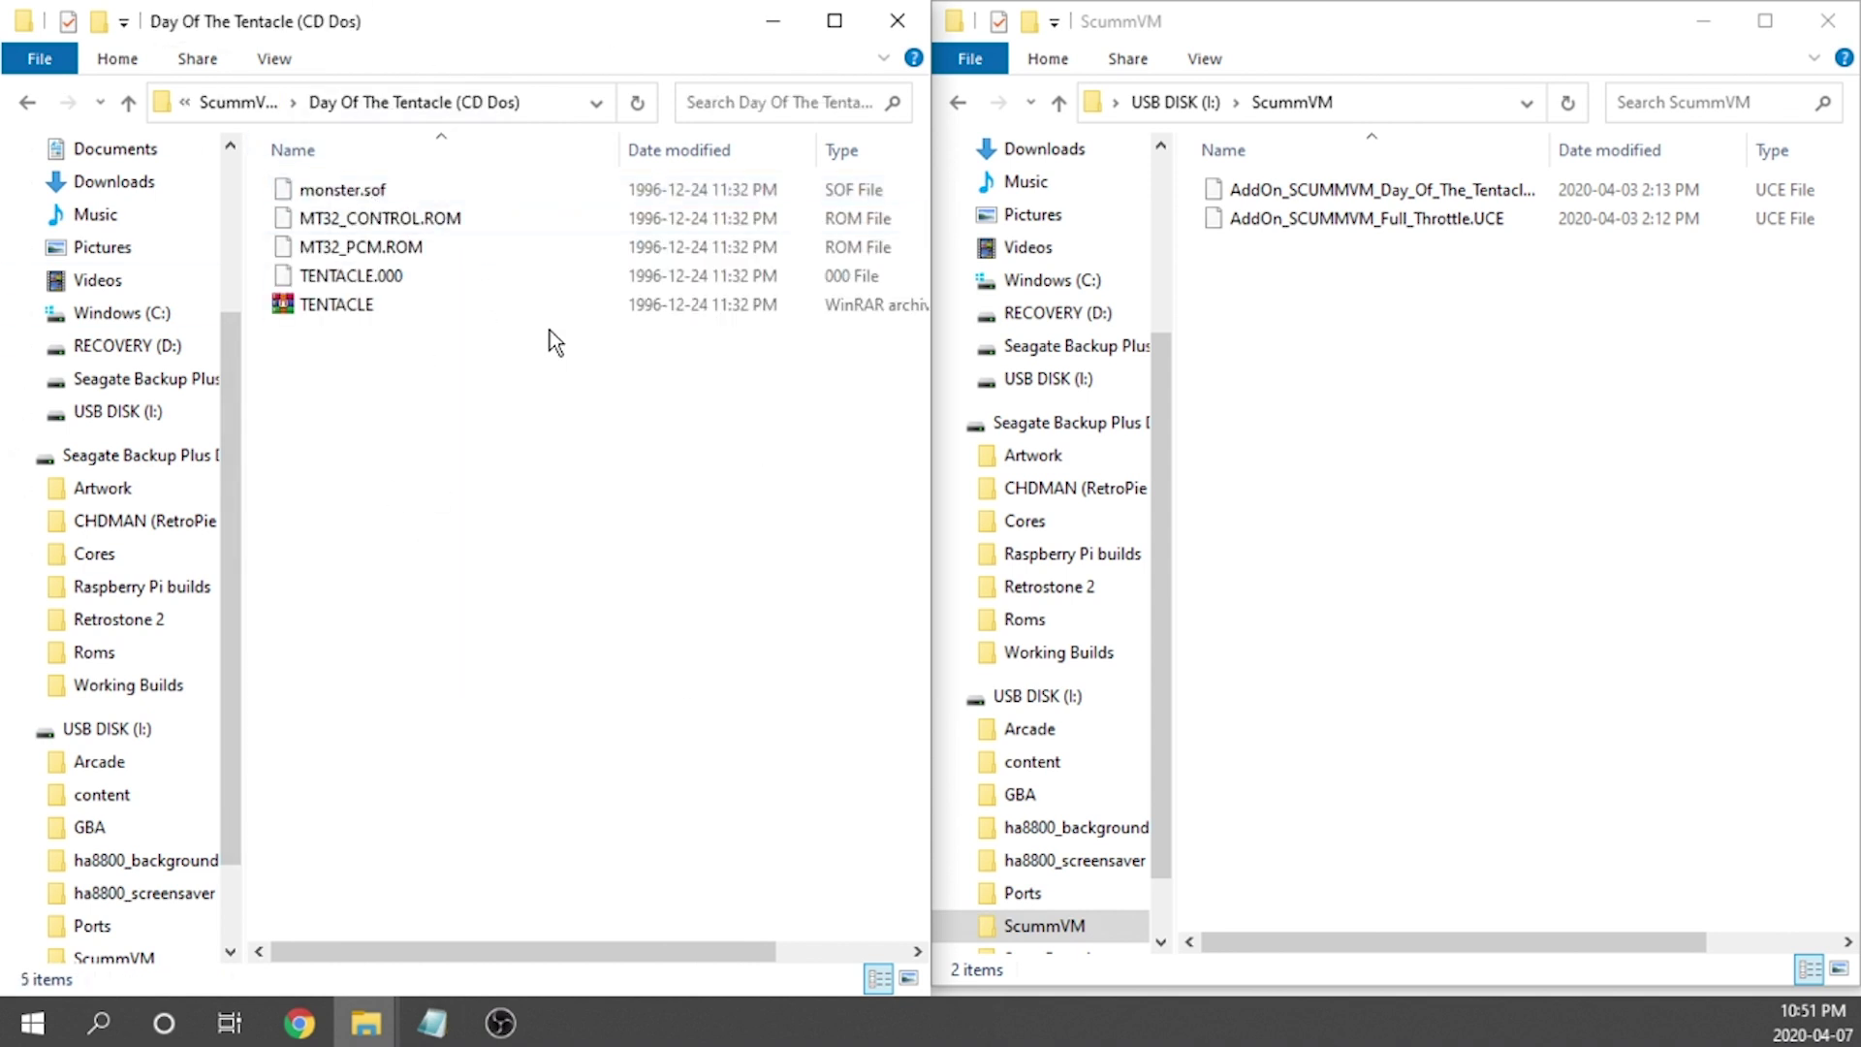
On the USB drive, open the Day Of The Tentacle folder inside content > ports > ScummVM
{"action": "left_click", "coordinate": [1177, 101]}
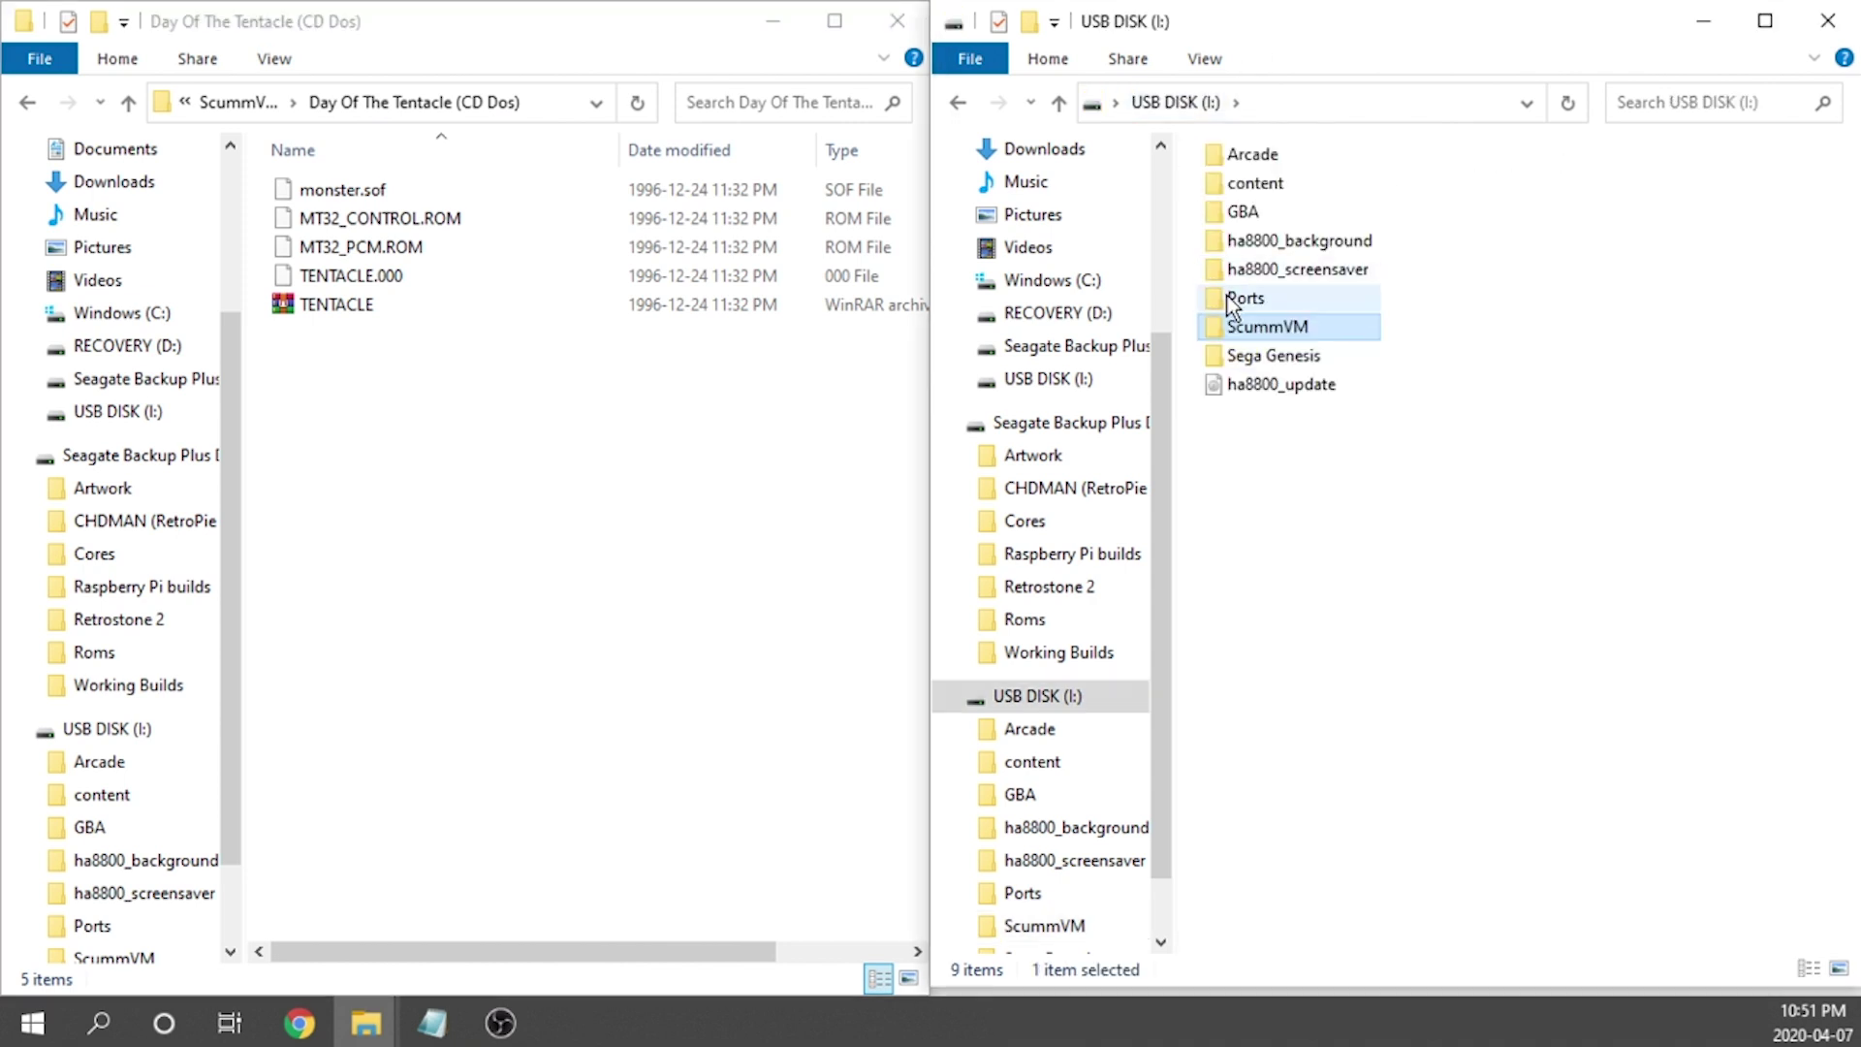
{"action": "double_click", "coordinate": [1260, 182]}
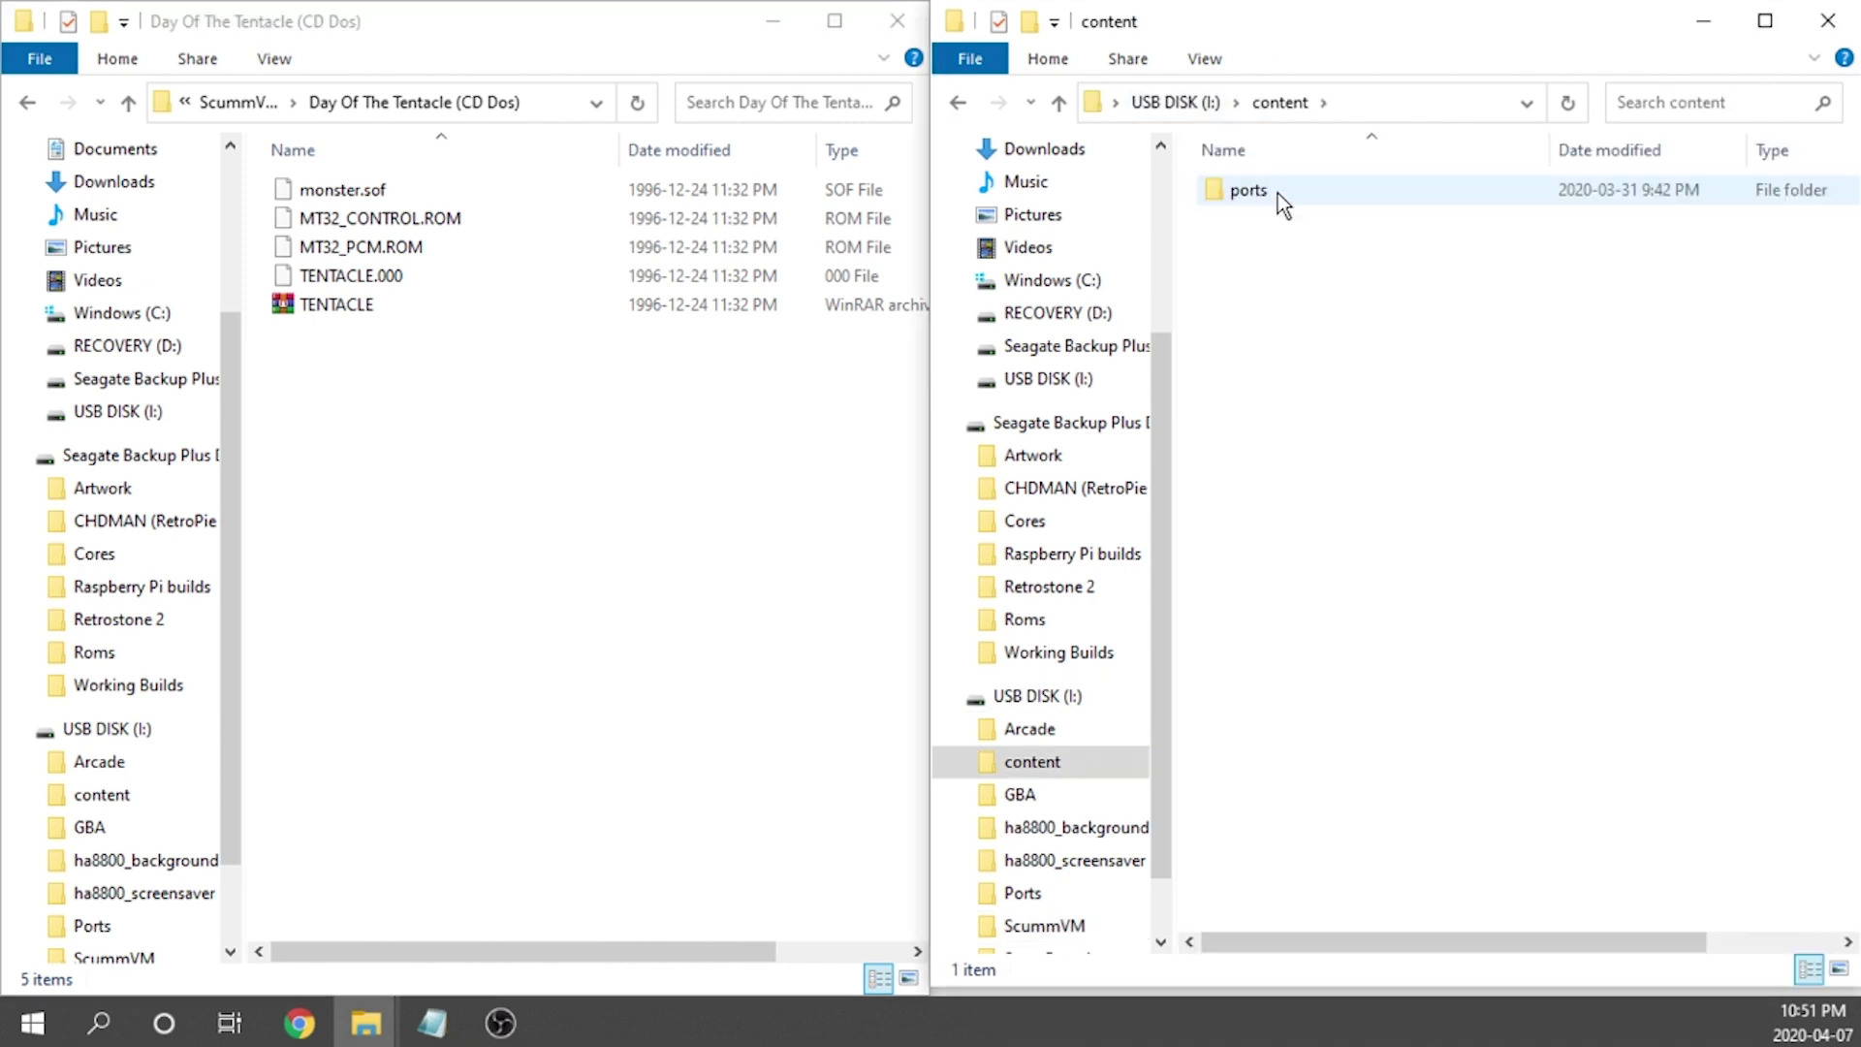
{"action": "double_click", "coordinate": [1278, 196]}
{"action": "double_click", "coordinate": [1290, 220]}
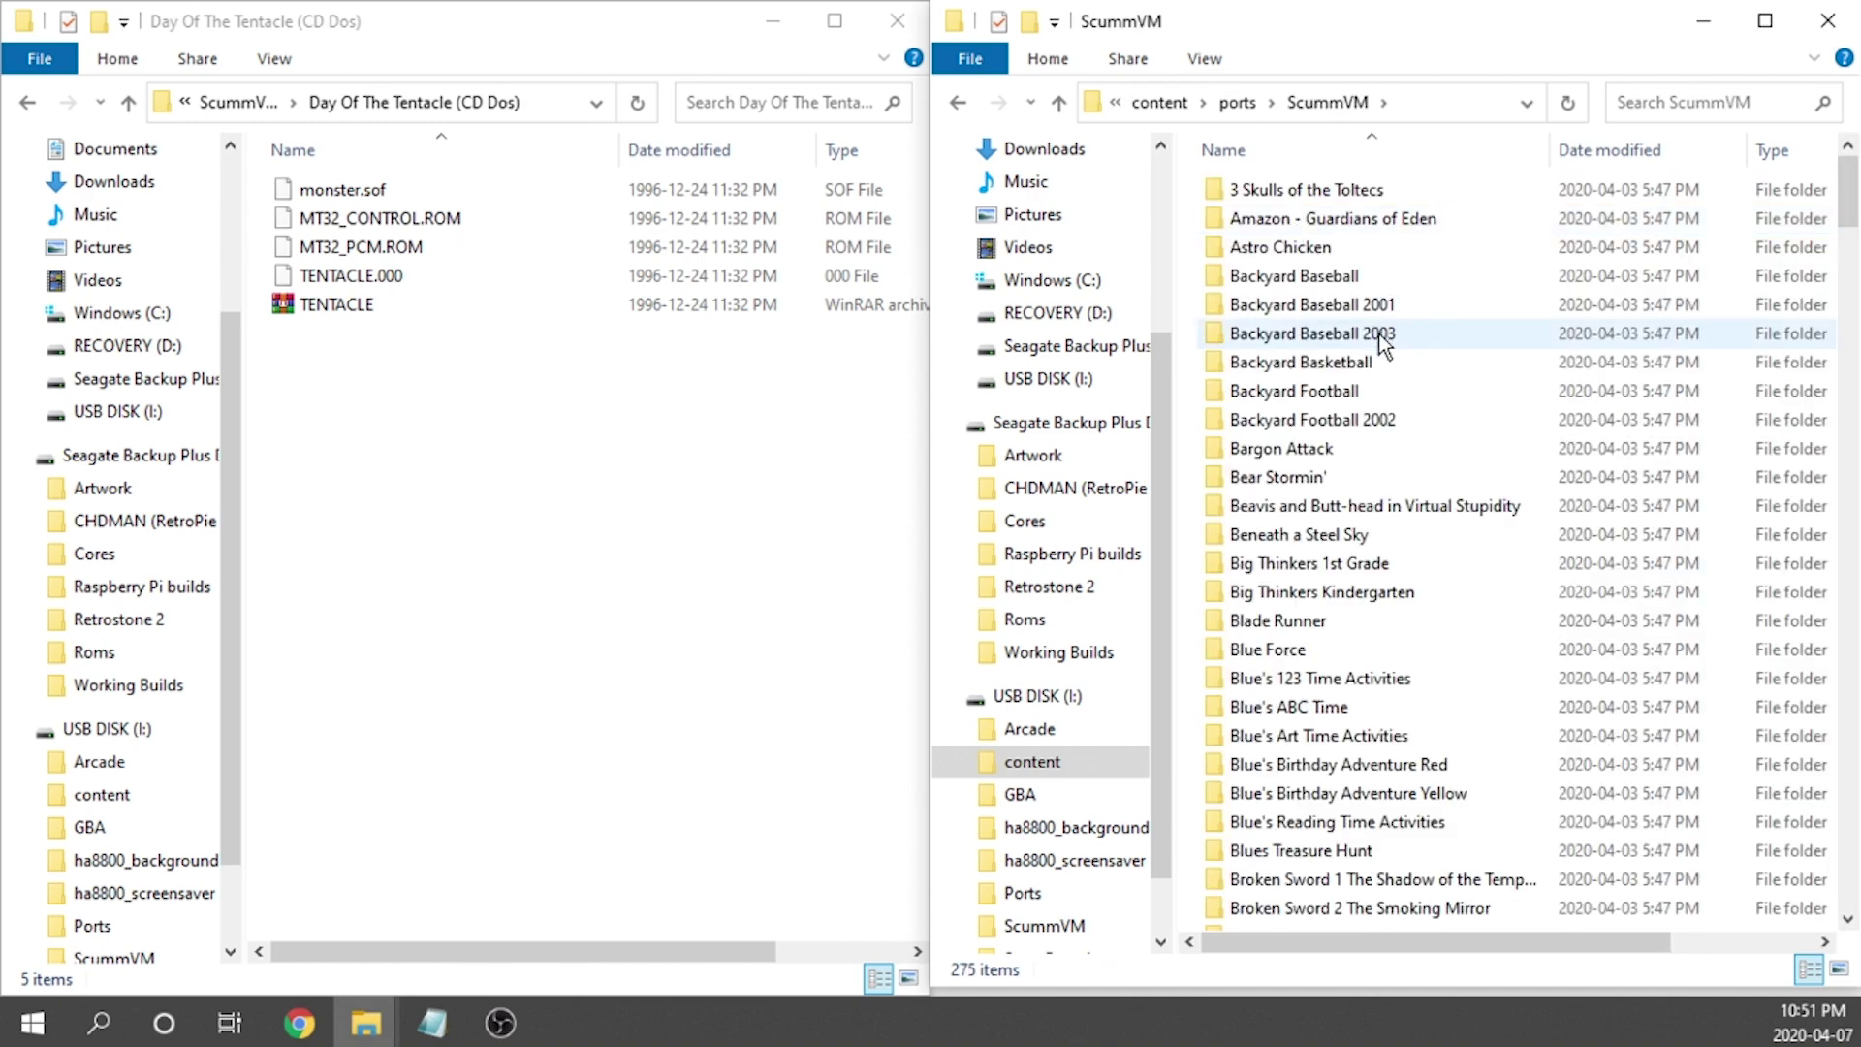
{"action": "scroll", "coordinate": [1377, 533], "scroll_direction": "down", "scroll_amount": 8}
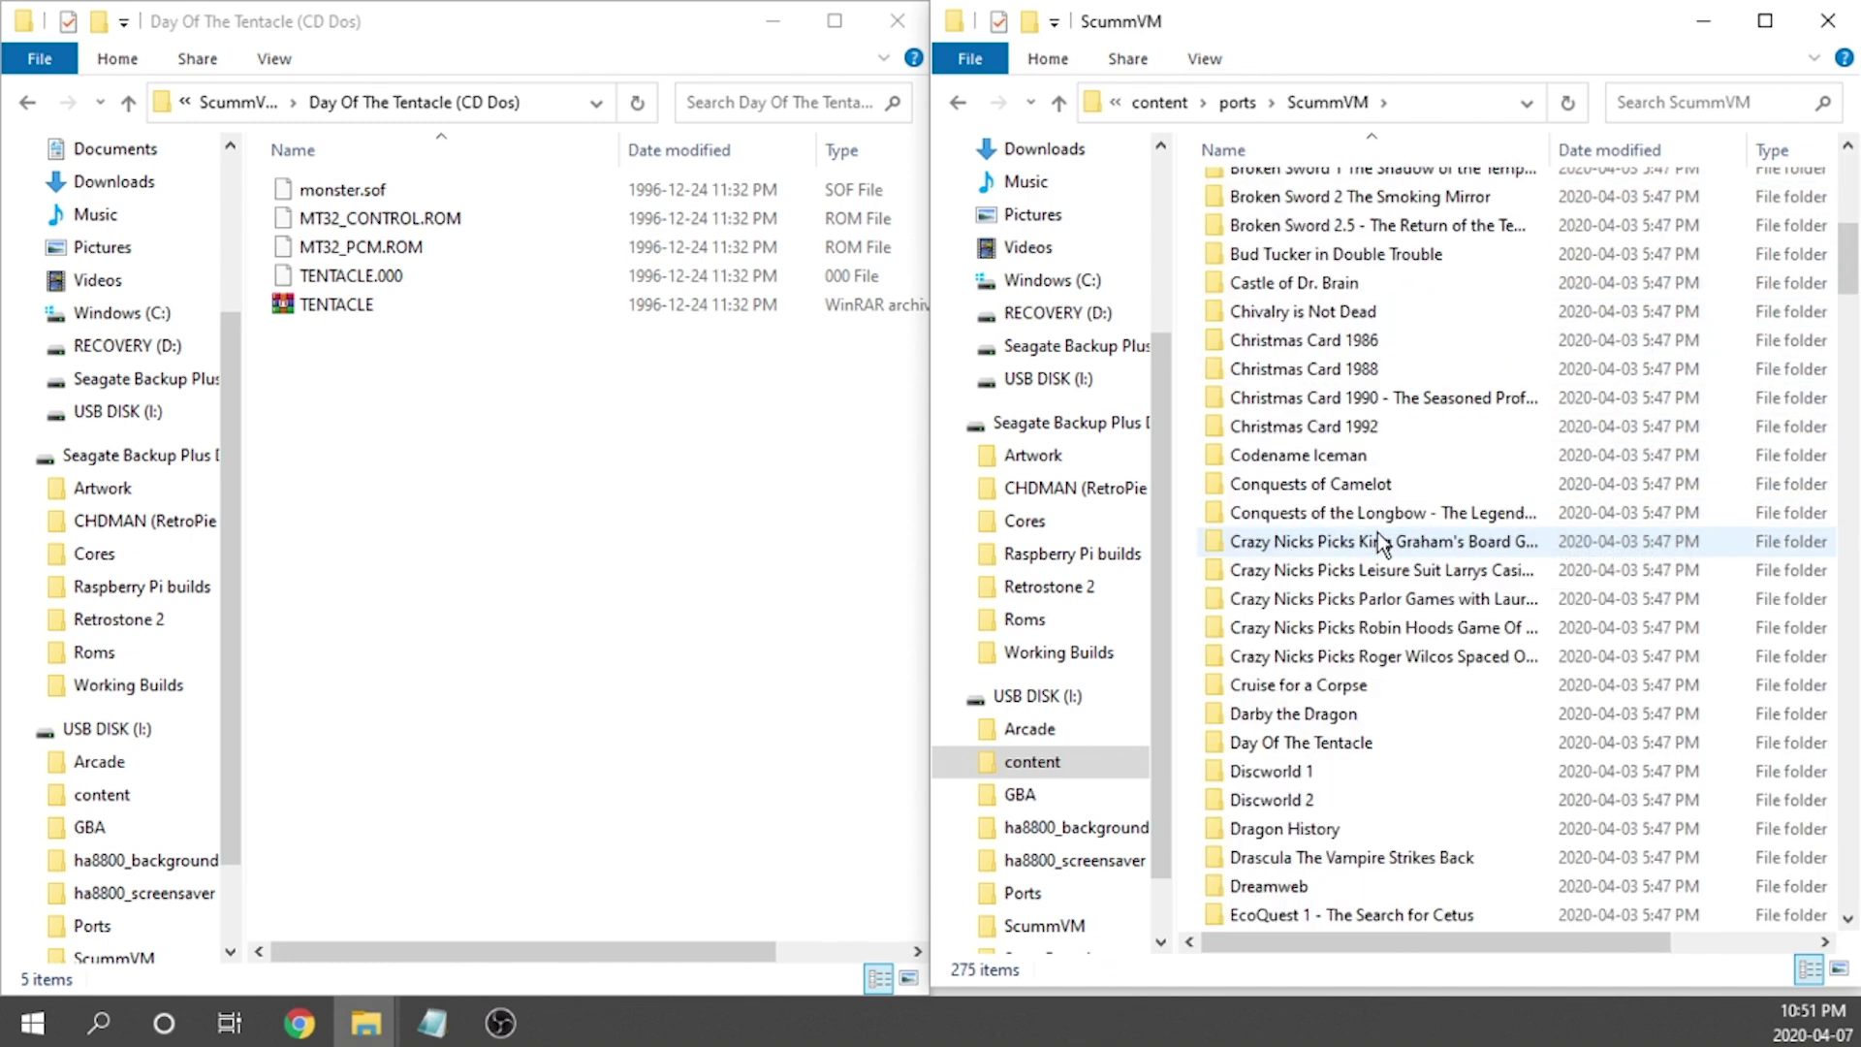
{"action": "scroll", "coordinate": [1376, 532], "scroll_direction": "down", "scroll_amount": 3}
{"action": "left_click", "coordinate": [1363, 454]}
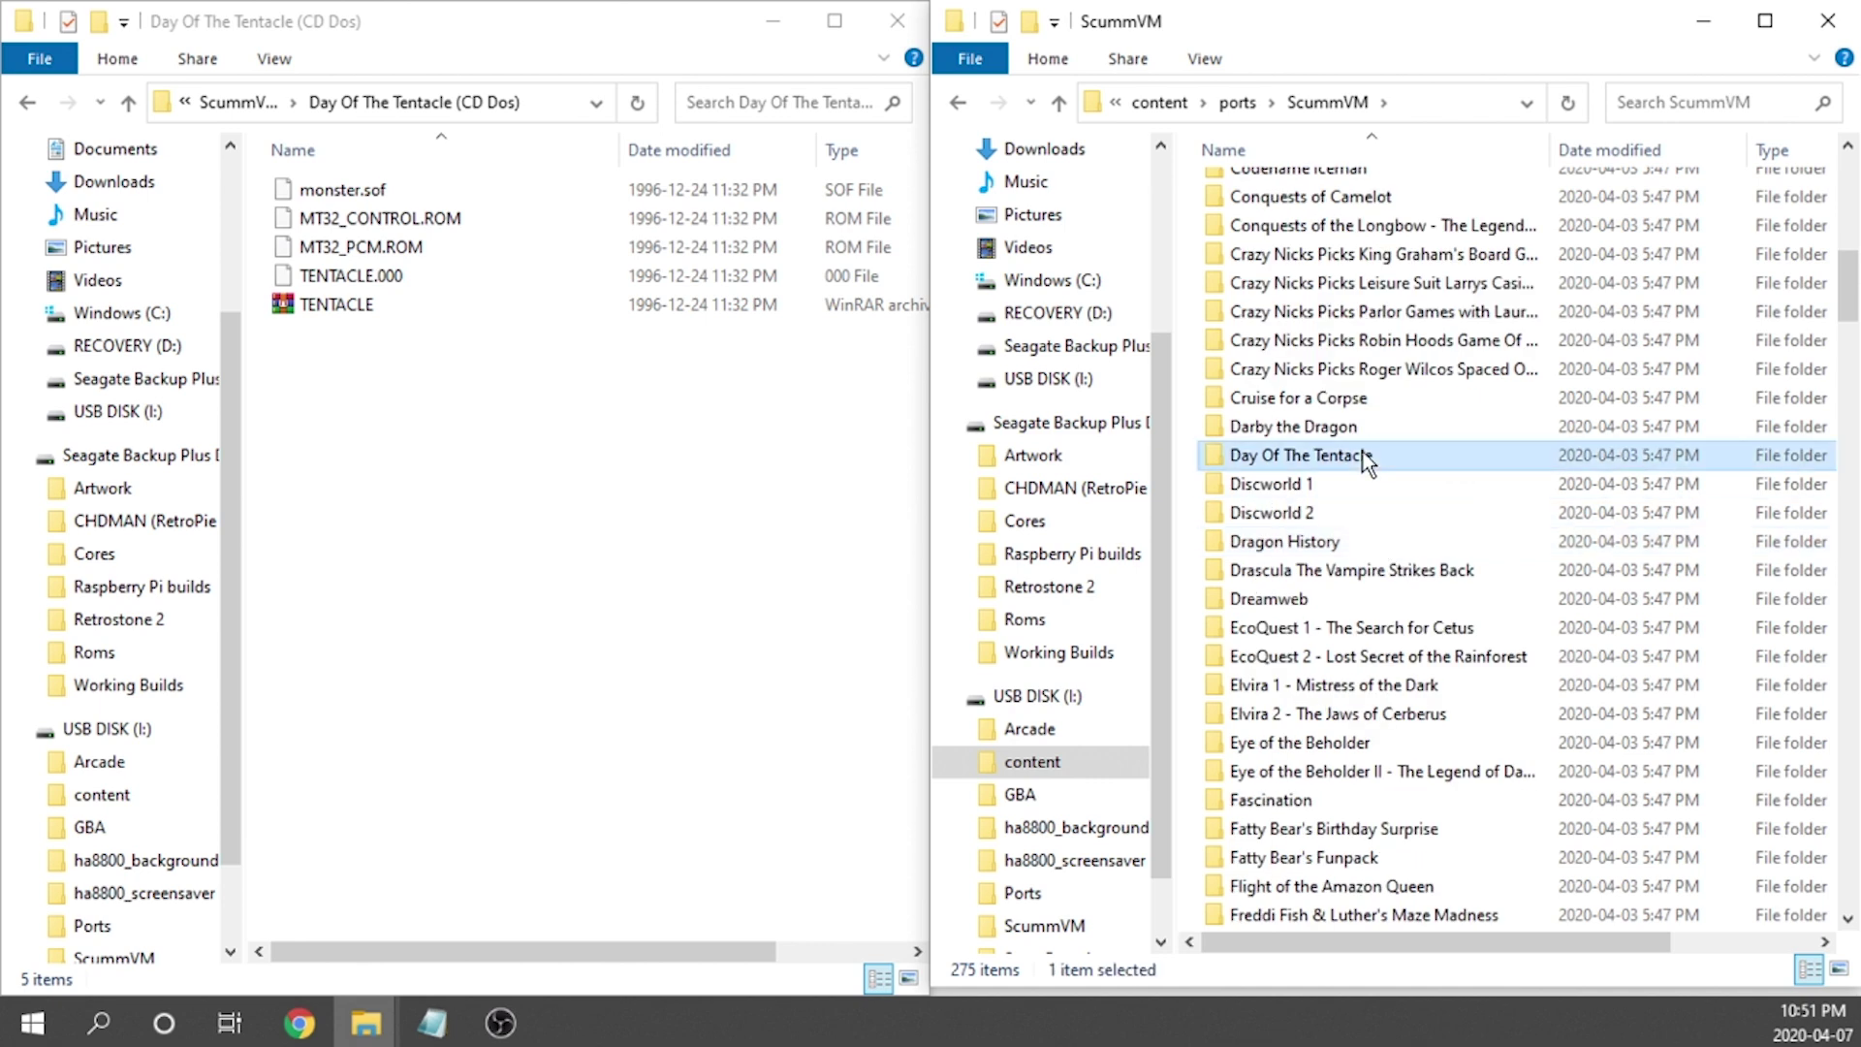
{"action": "double_click", "coordinate": [1359, 452]}
Copy all files from Day Of The Tentacle (CD Dos) into the USB drive's Day Of The Tentacle folder
{"action": "left_click", "coordinate": [463, 463]}
{"action": "key", "text": "ctrl+a"}
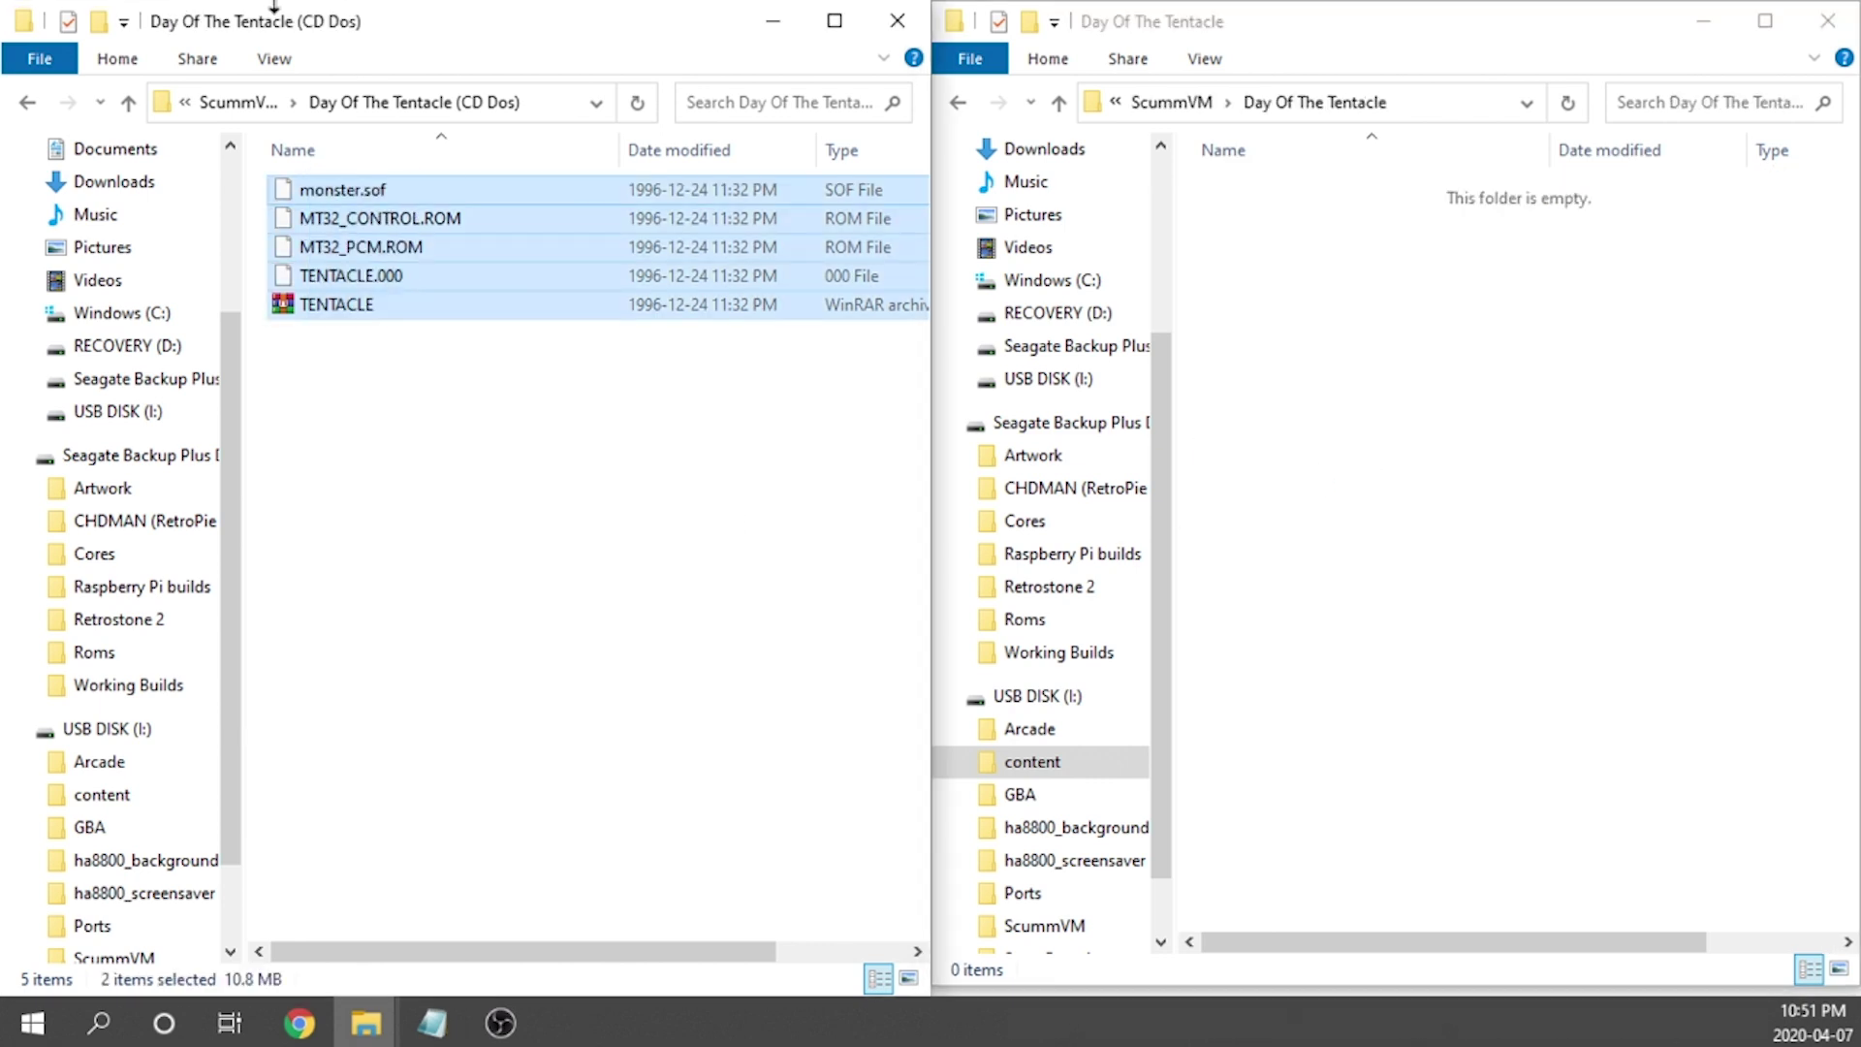
{"action": "left_click_drag", "start_coordinate": [325, 254], "coordinate": [1371, 438]}
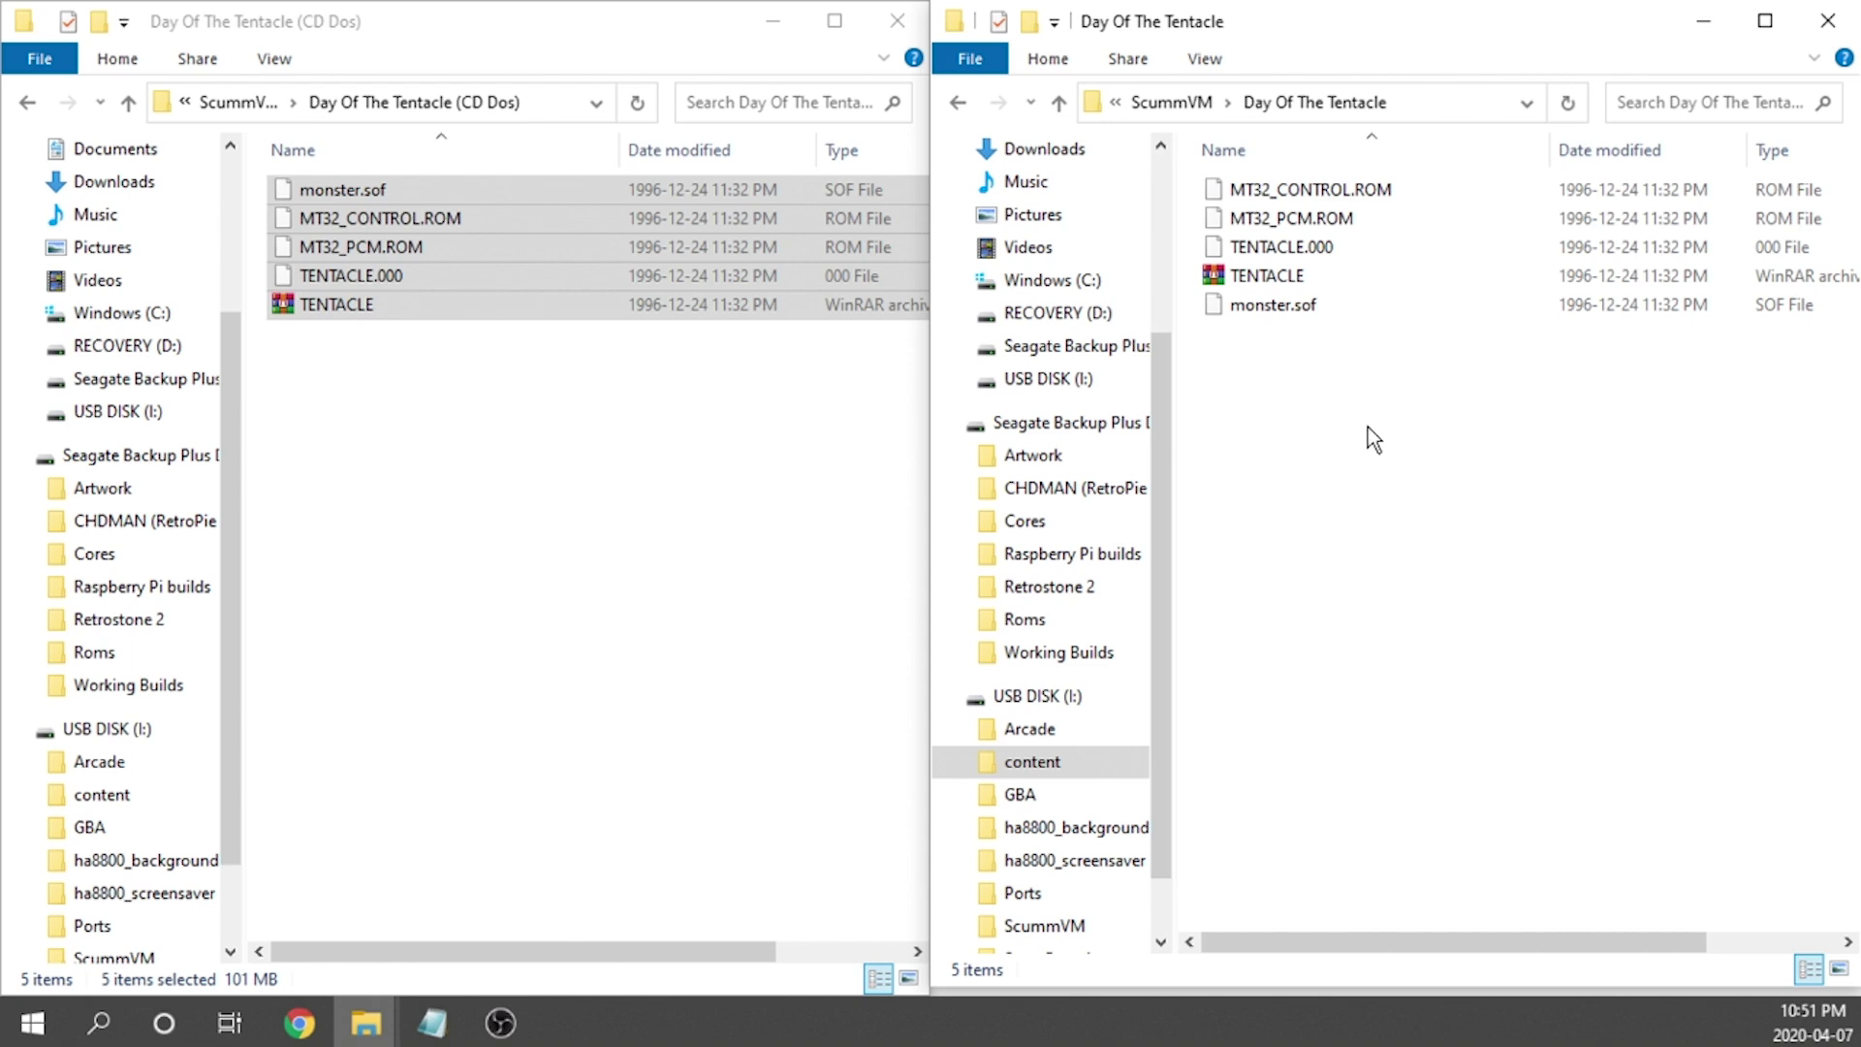
Copy everything in the sample Full Throttle (CD DOS) folder into content > ports > ScummVM > Full Throttle on the USB drive
{"action": "left_click", "coordinate": [959, 103]}
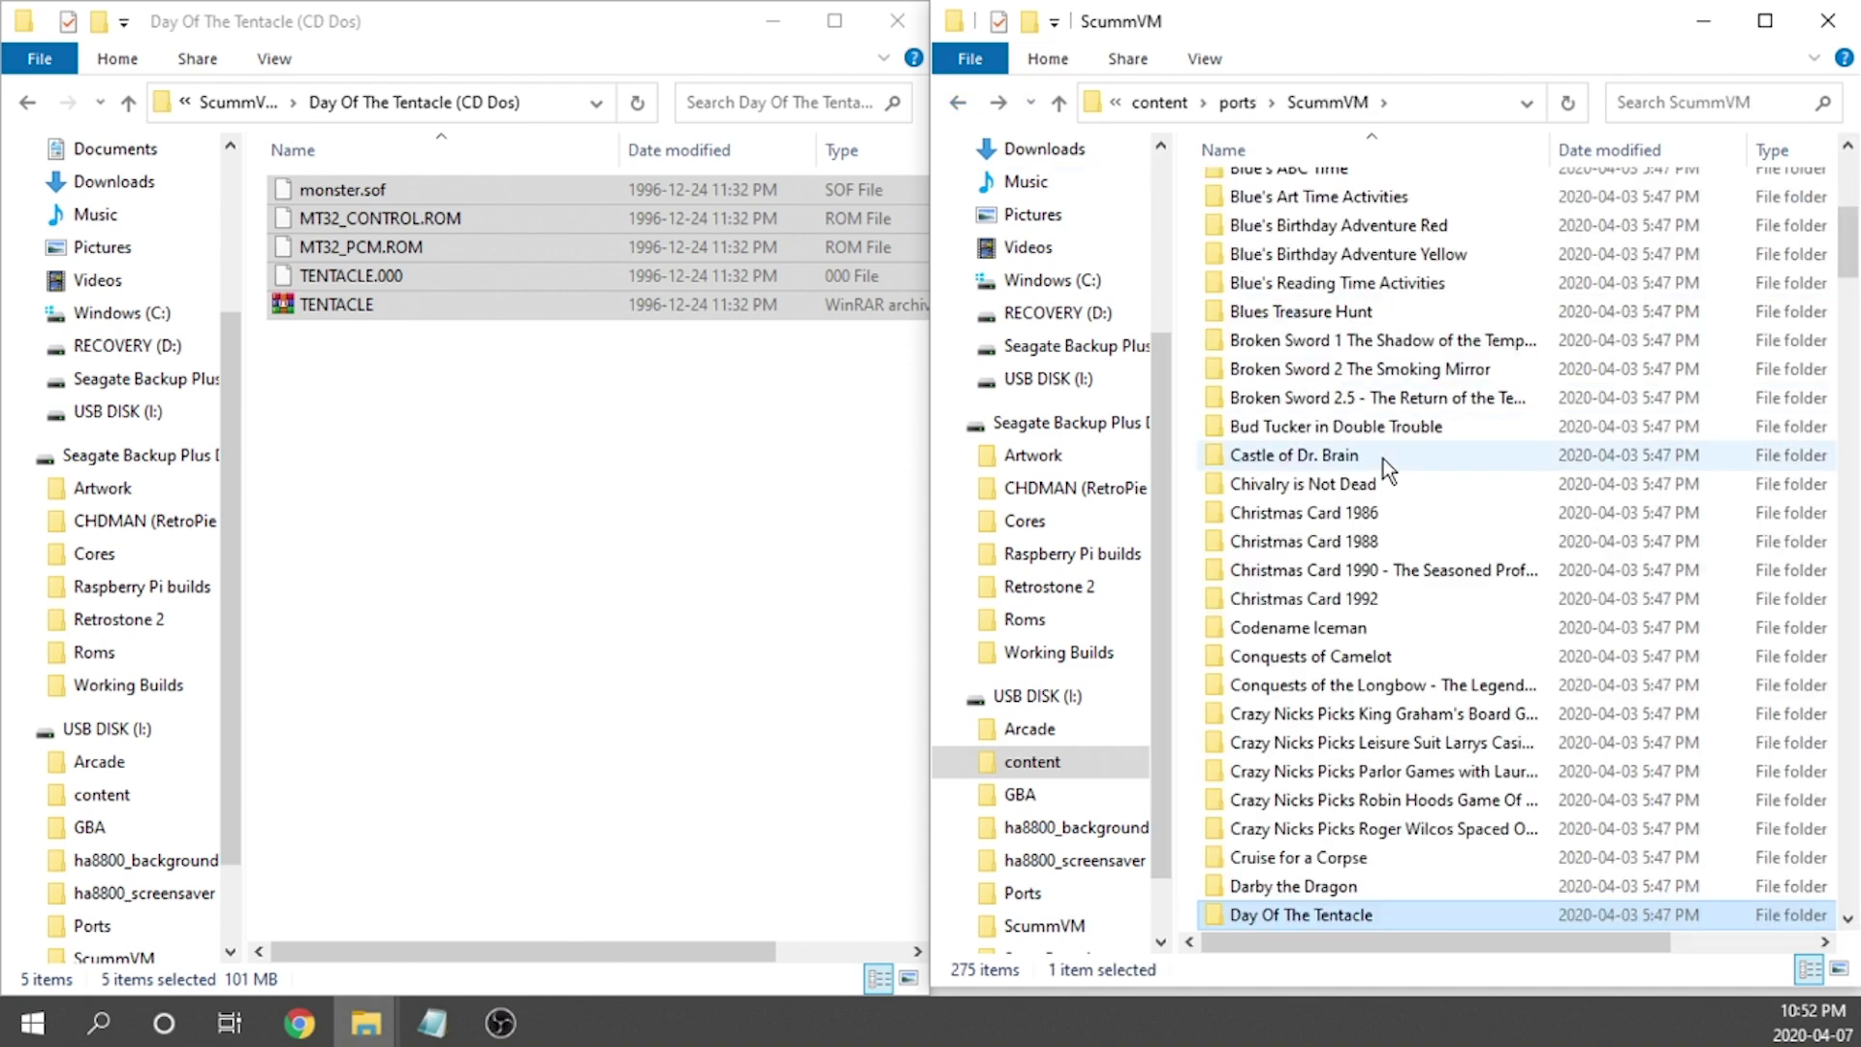
{"action": "scroll", "coordinate": [1355, 548], "scroll_direction": "down", "scroll_amount": 11}
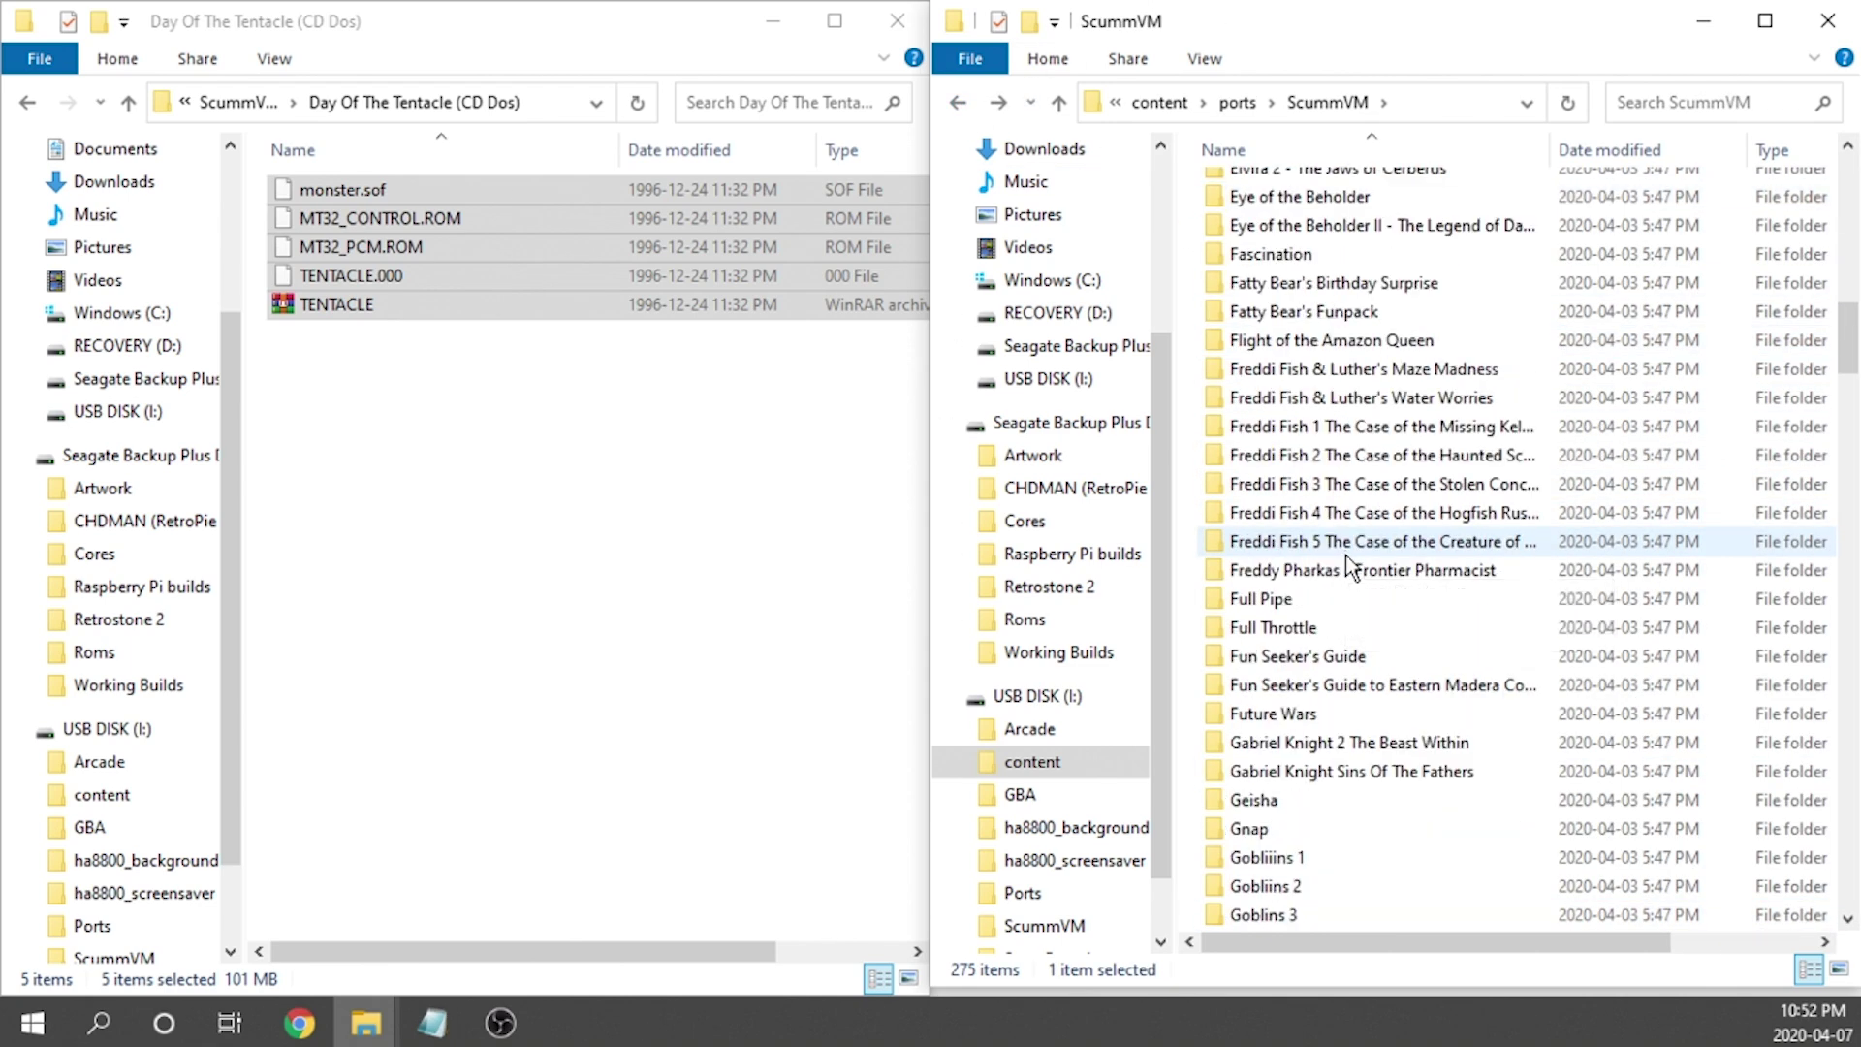
{"action": "left_click", "coordinate": [1307, 630]}
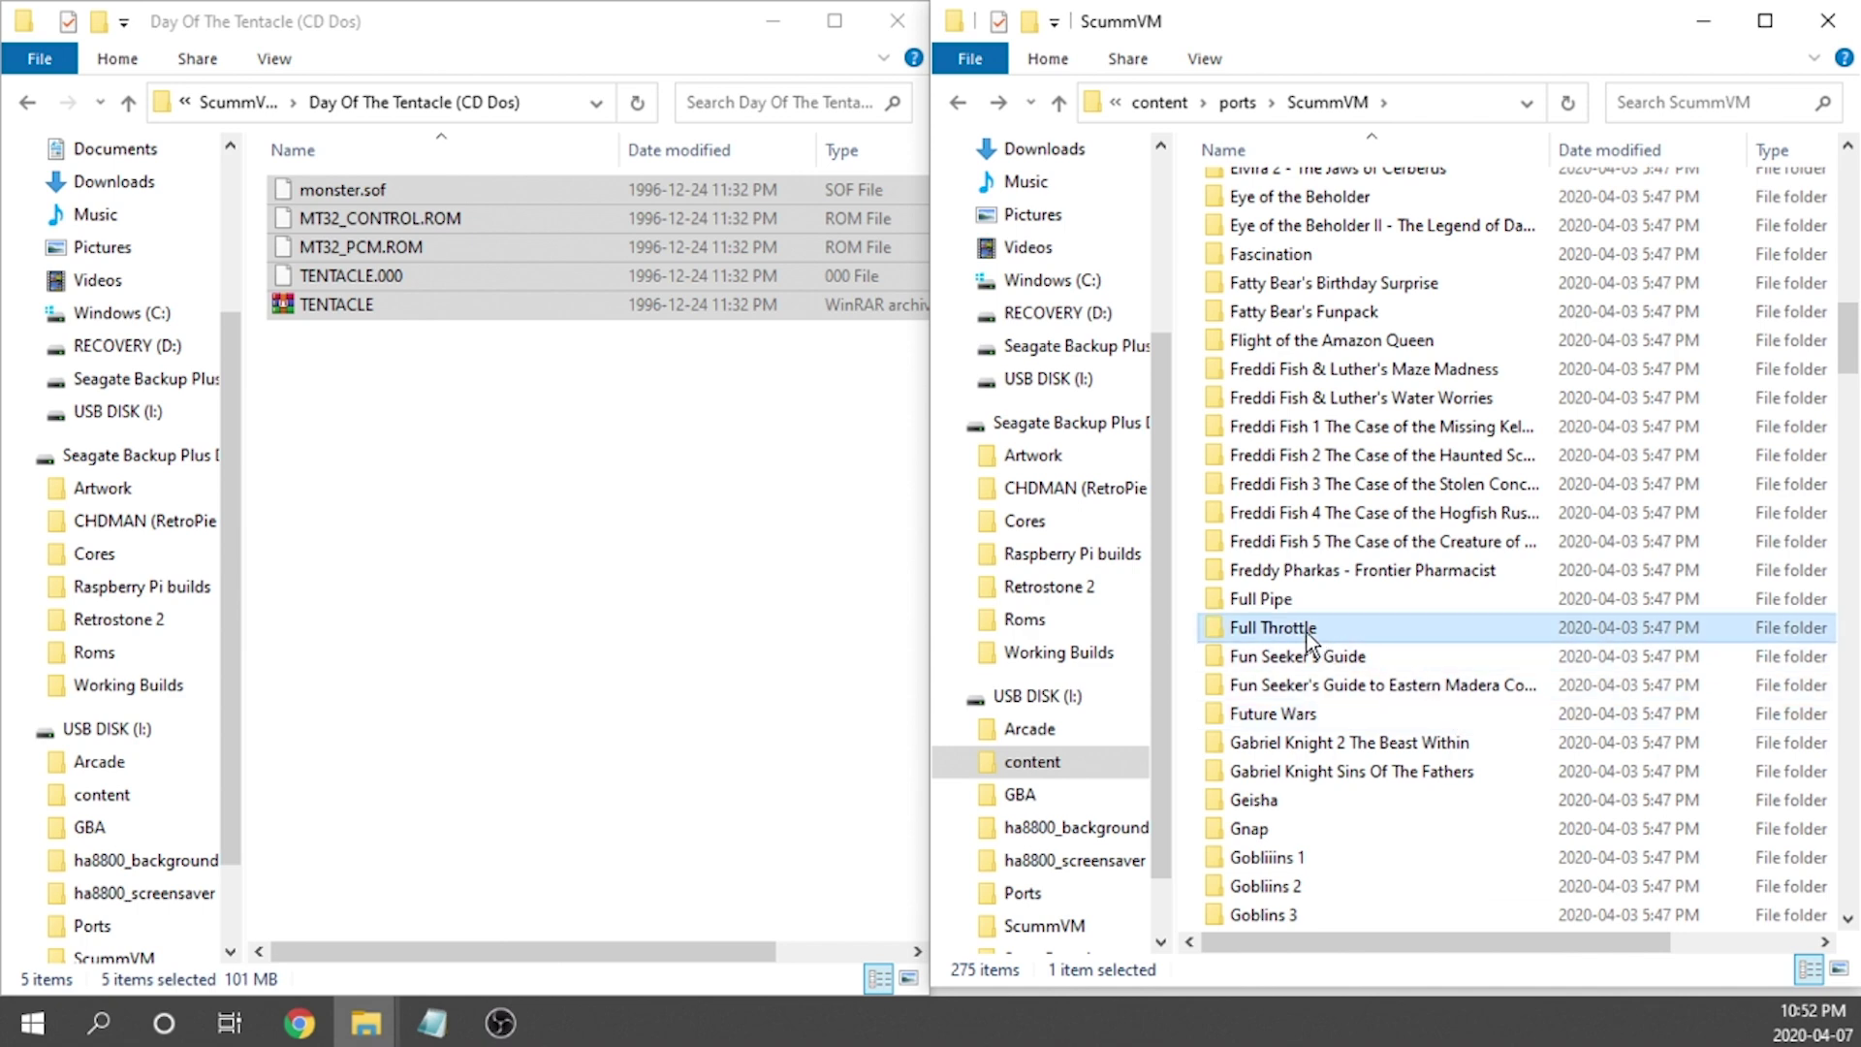
{"action": "double_click", "coordinate": [1335, 632]}
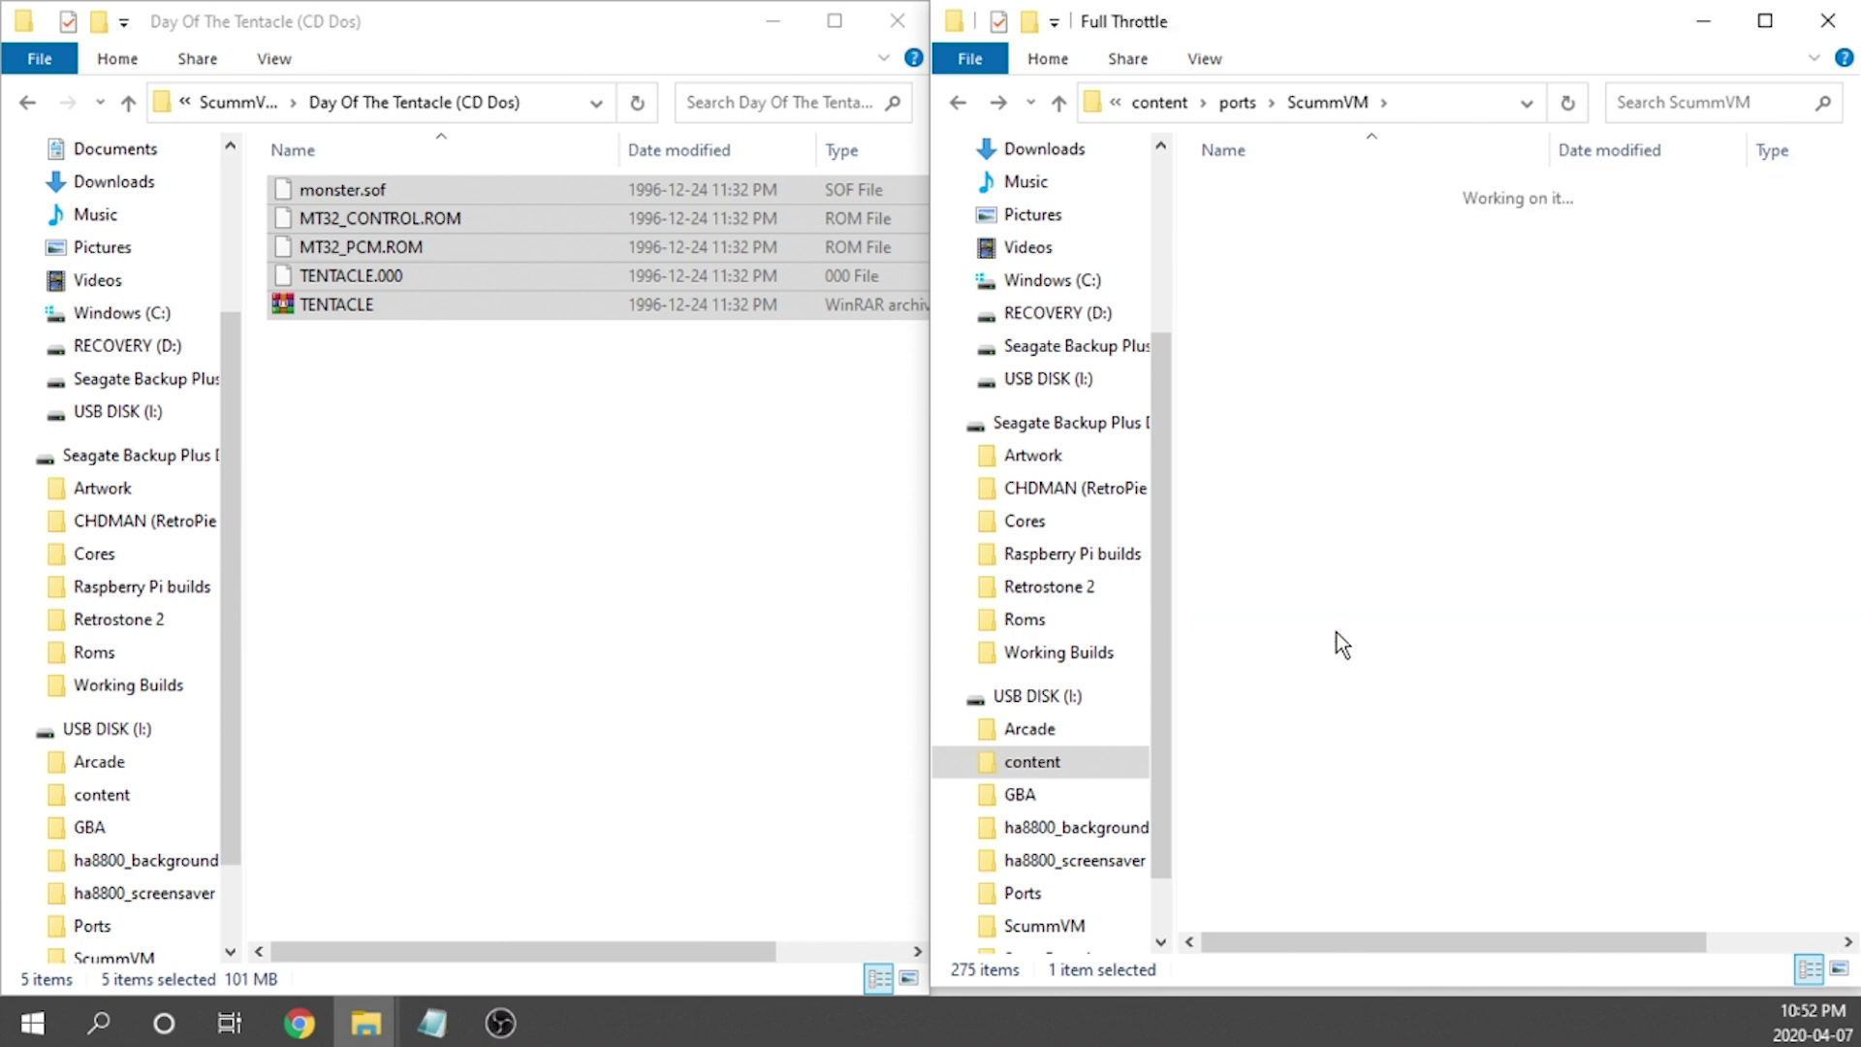
{"action": "left_click", "coordinate": [26, 104]}
{"action": "double_click", "coordinate": [434, 219]}
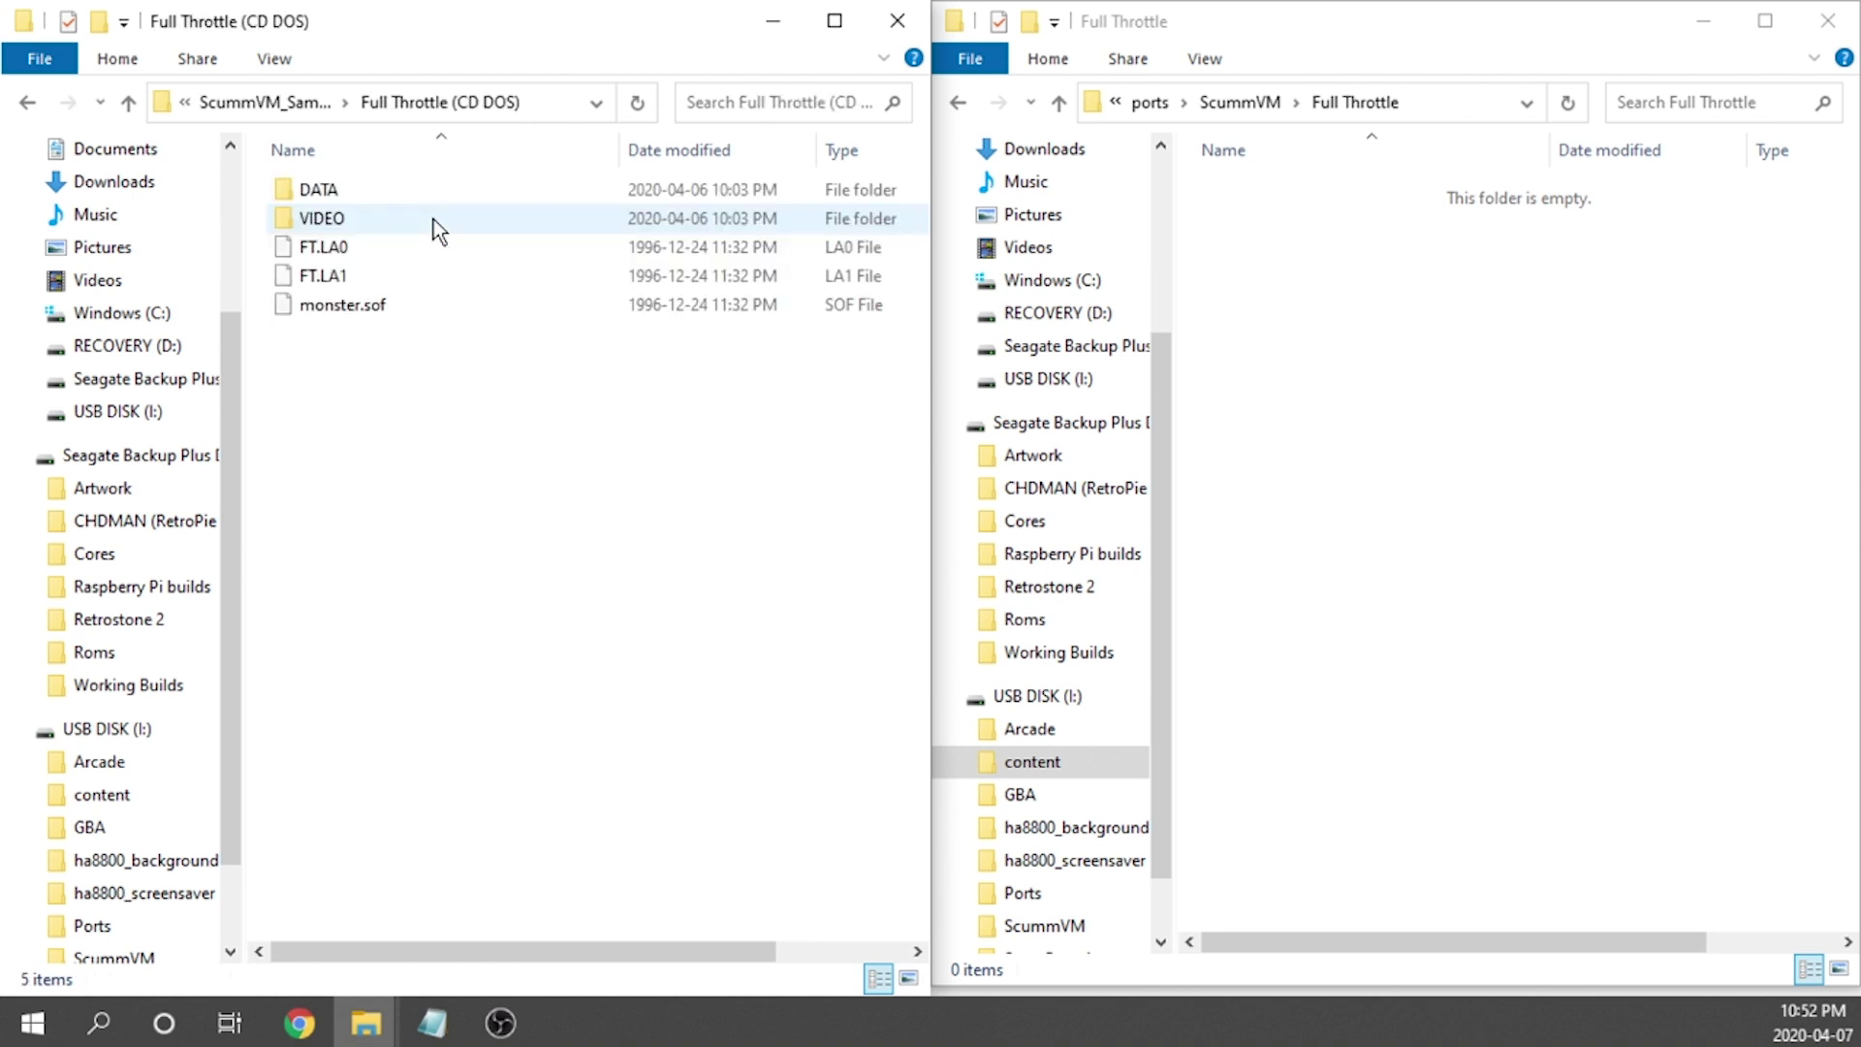
{"action": "left_click_drag", "start_coordinate": [404, 475], "coordinate": [305, 114]}
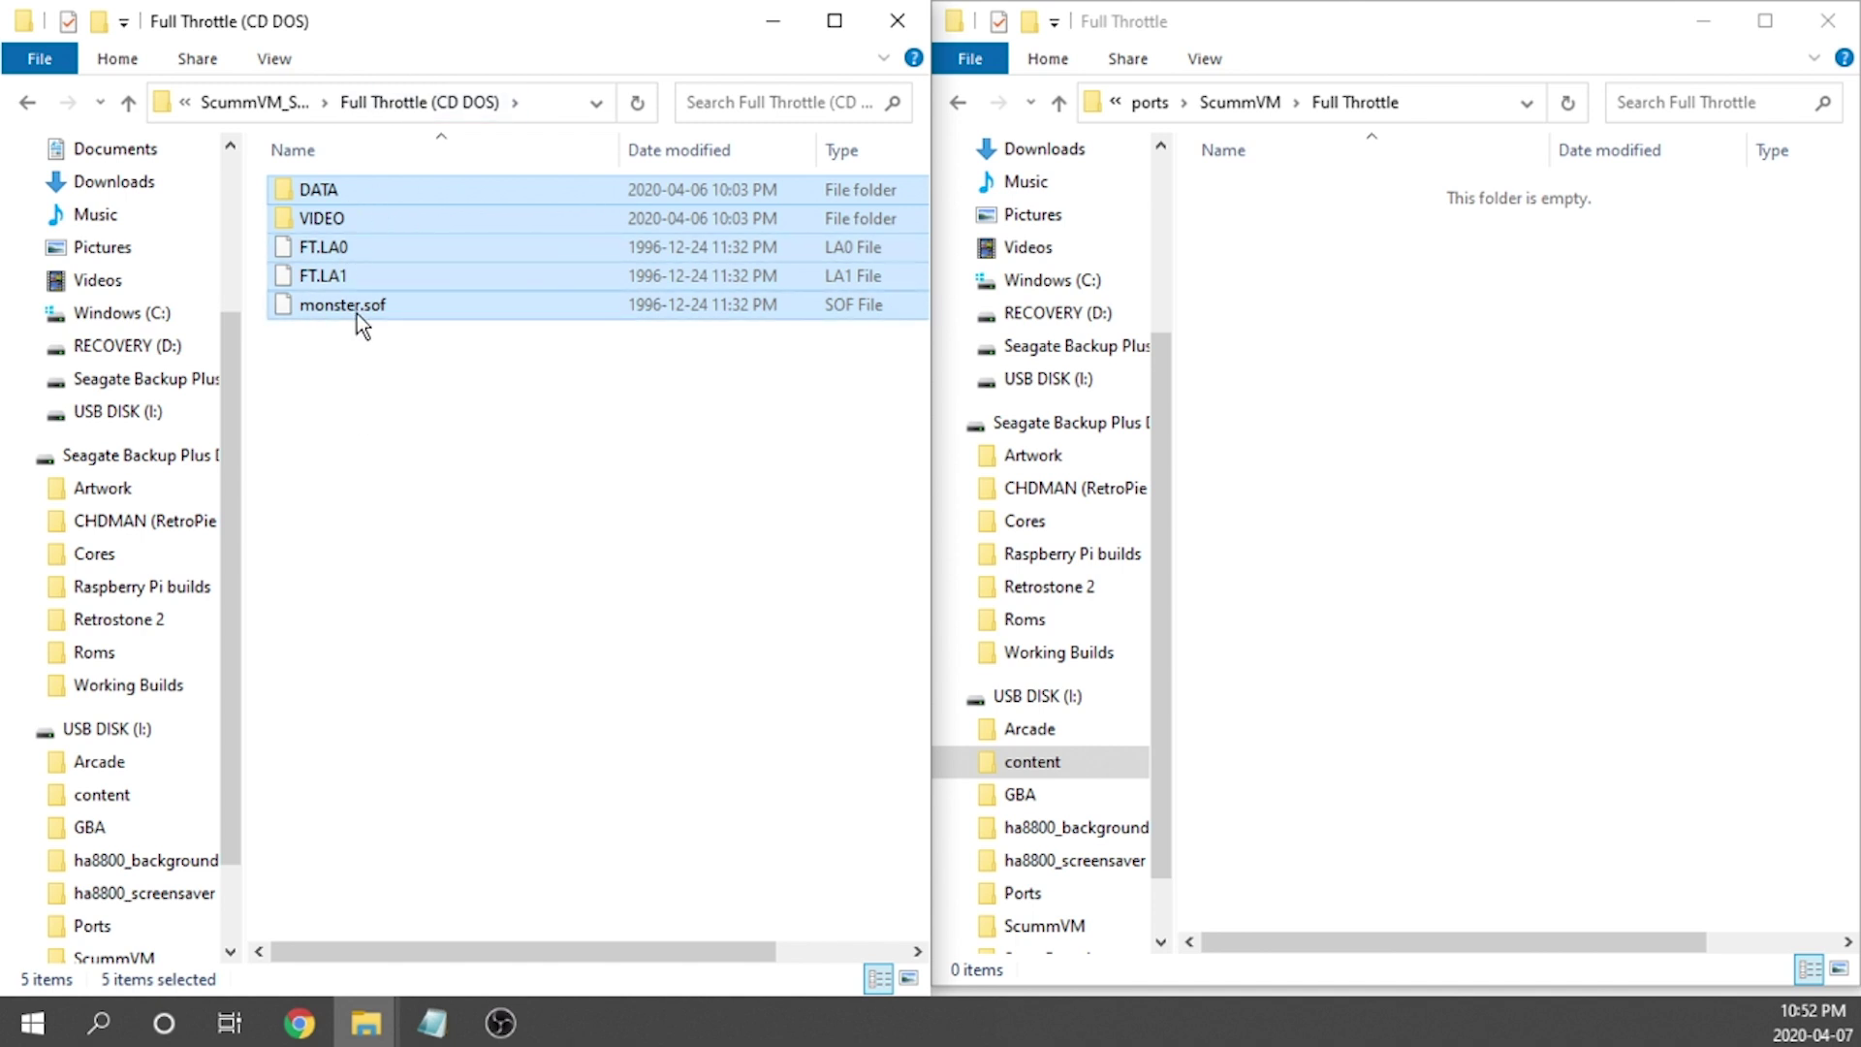
{"action": "left_click_drag", "start_coordinate": [308, 200], "coordinate": [1311, 378]}
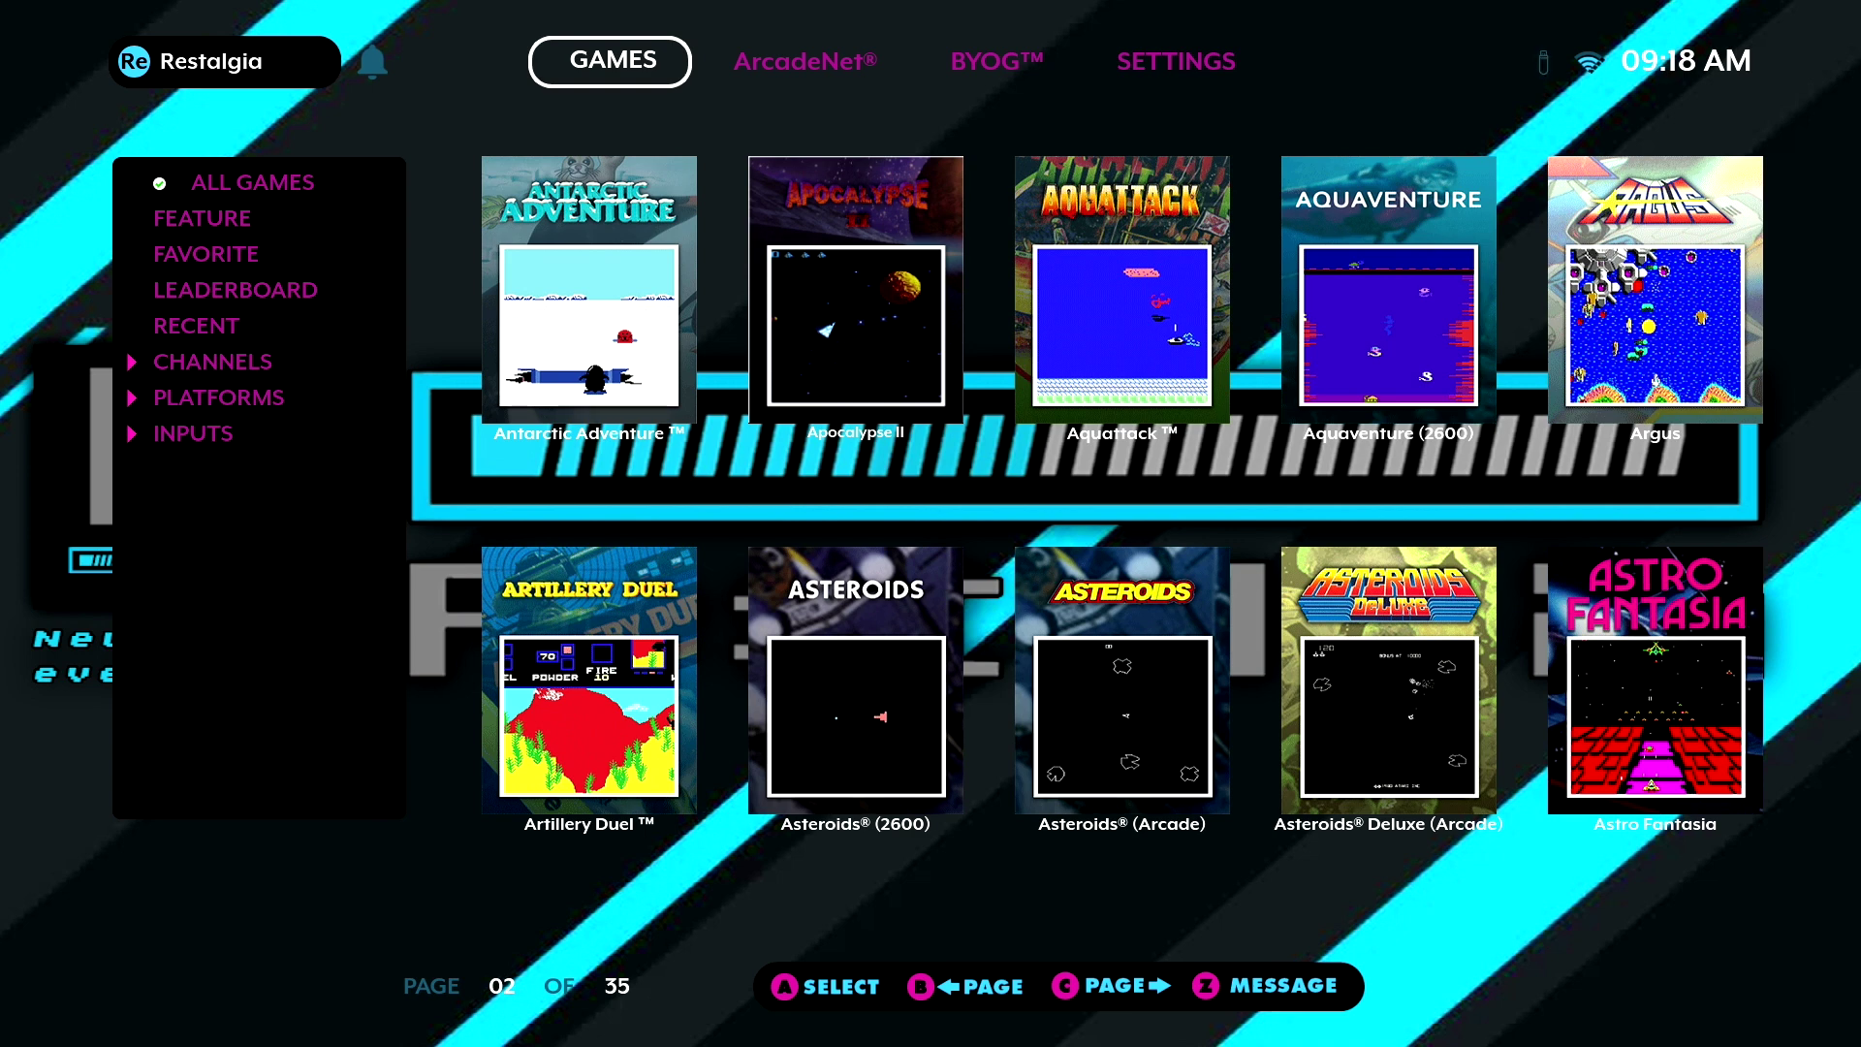
Switch to the arcade machine's interface and open Add On in the BYOG section
{"action": "key", "text": "Right"}
{"action": "key", "text": "Right"}
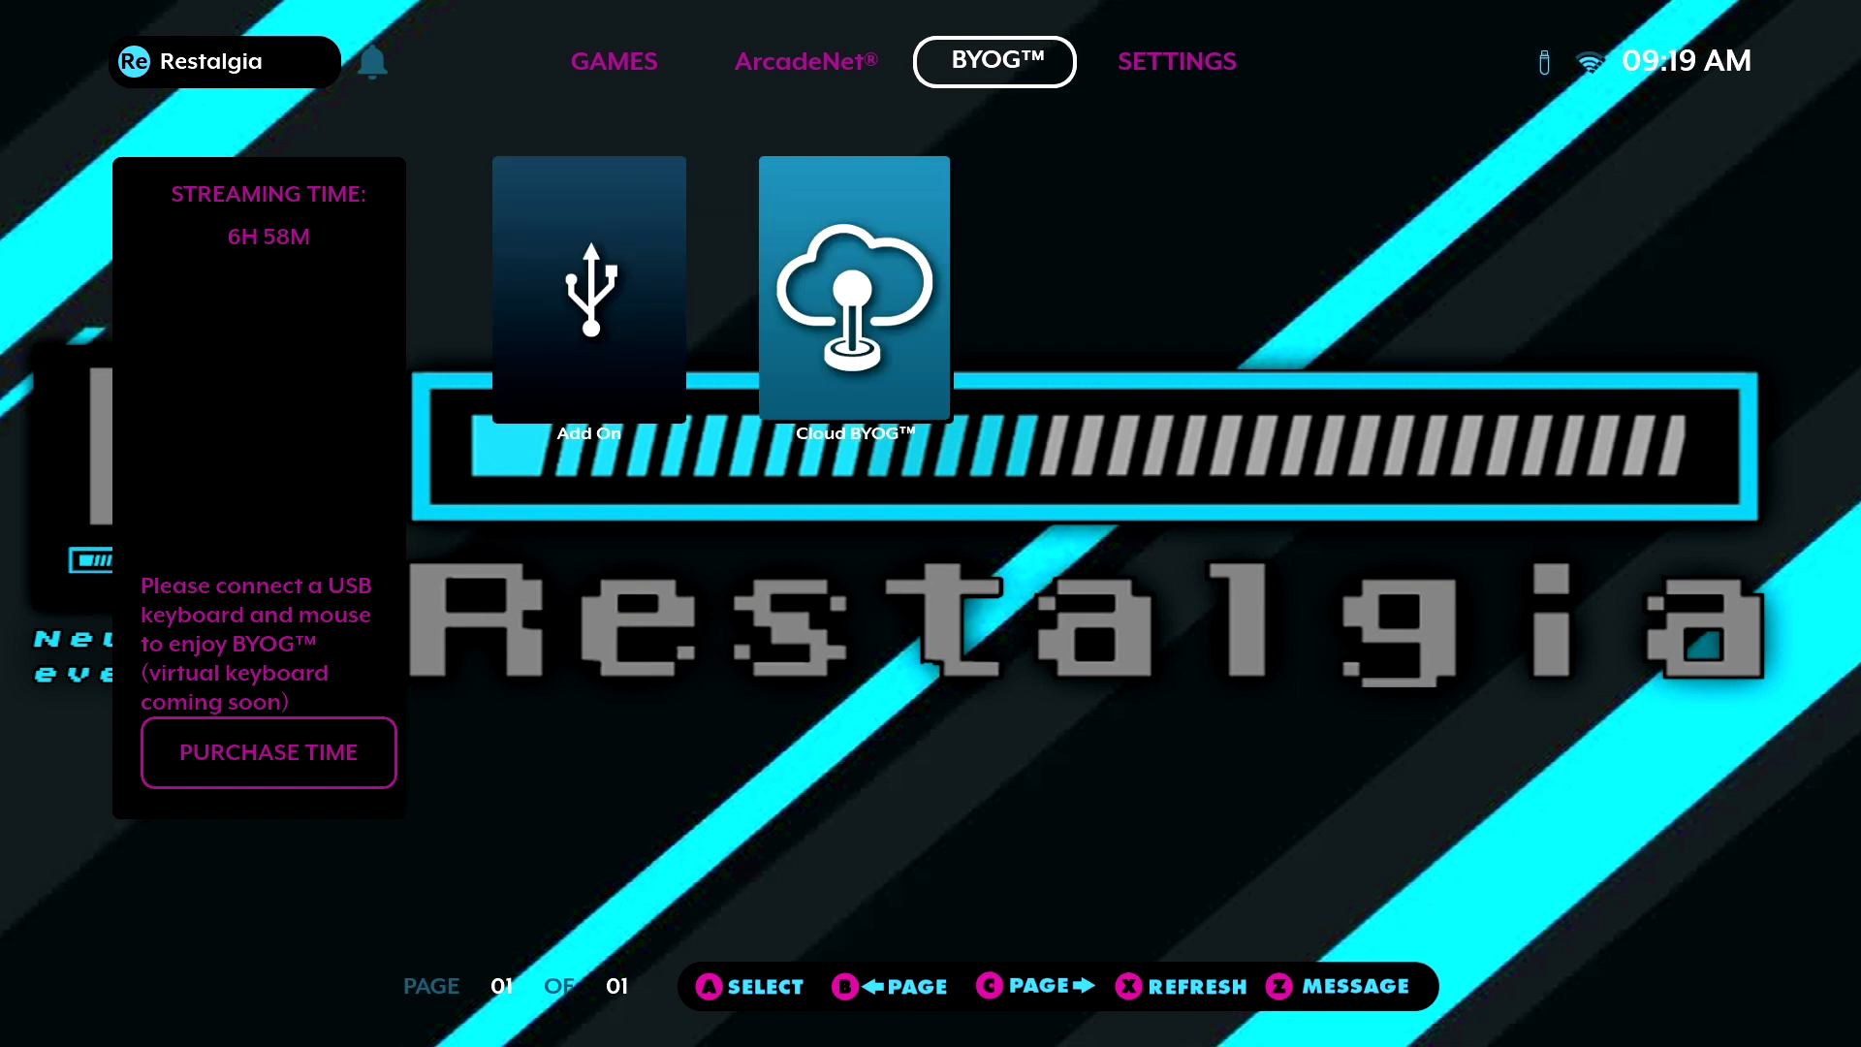
{"action": "left_click", "coordinate": [269, 752]}
{"action": "left_click", "coordinate": [589, 290]}
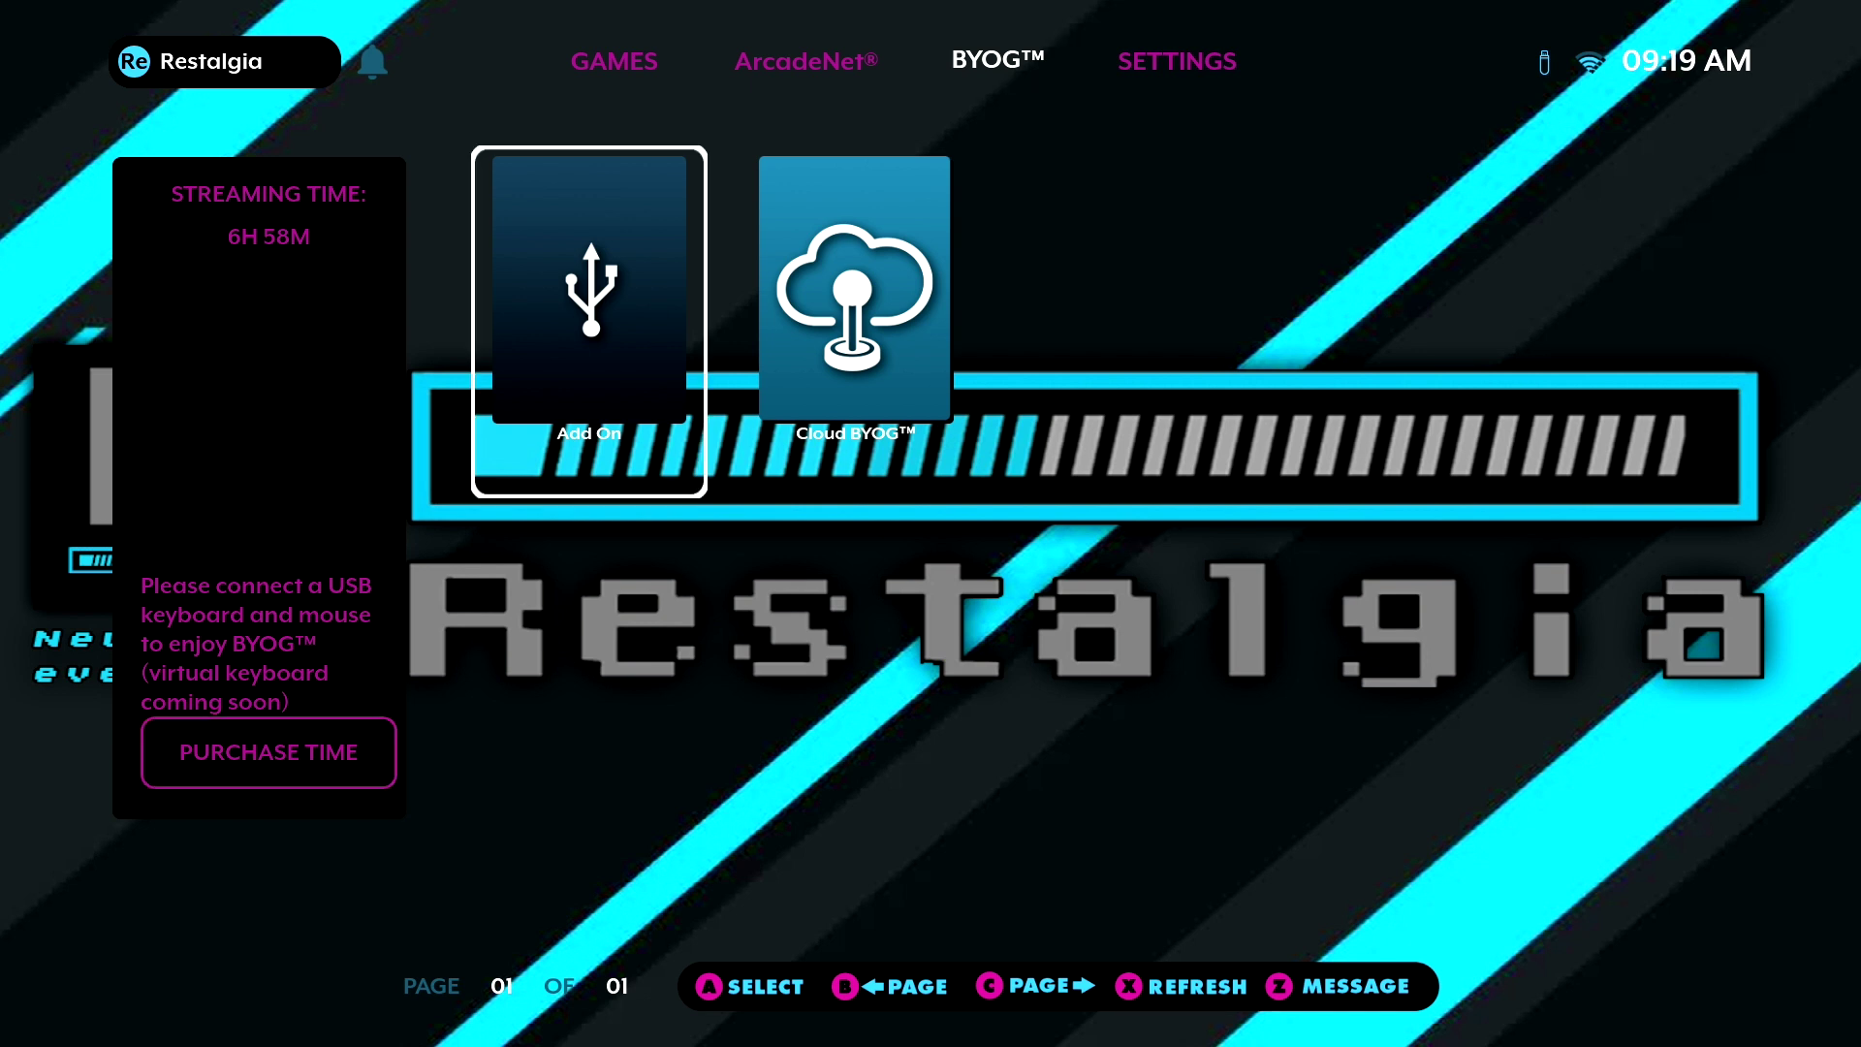
{"action": "key", "text": "Return"}
Show the games in the ScummVM category of the add-on list
{"action": "key", "text": "Down"}
{"action": "key", "text": "Down"}
{"action": "key", "text": "Down"}
{"action": "key", "text": "Down"}
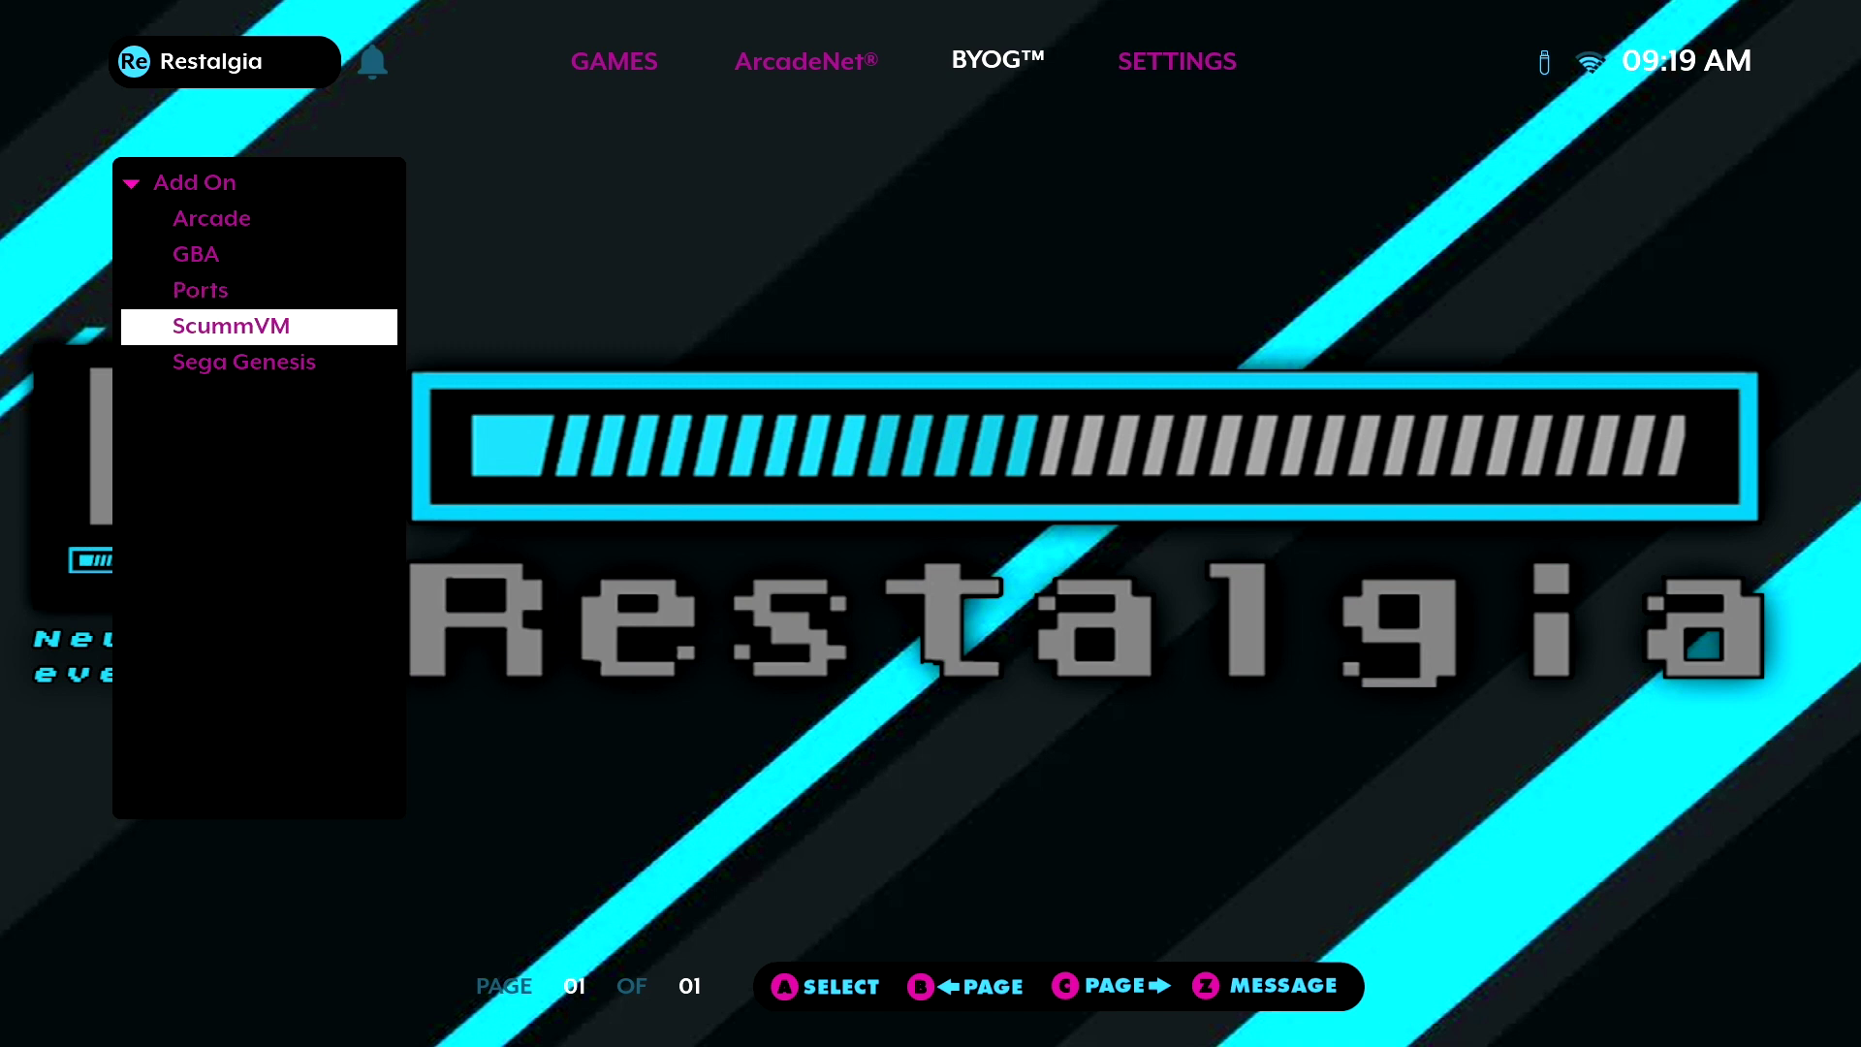
{"action": "key", "text": "Return"}
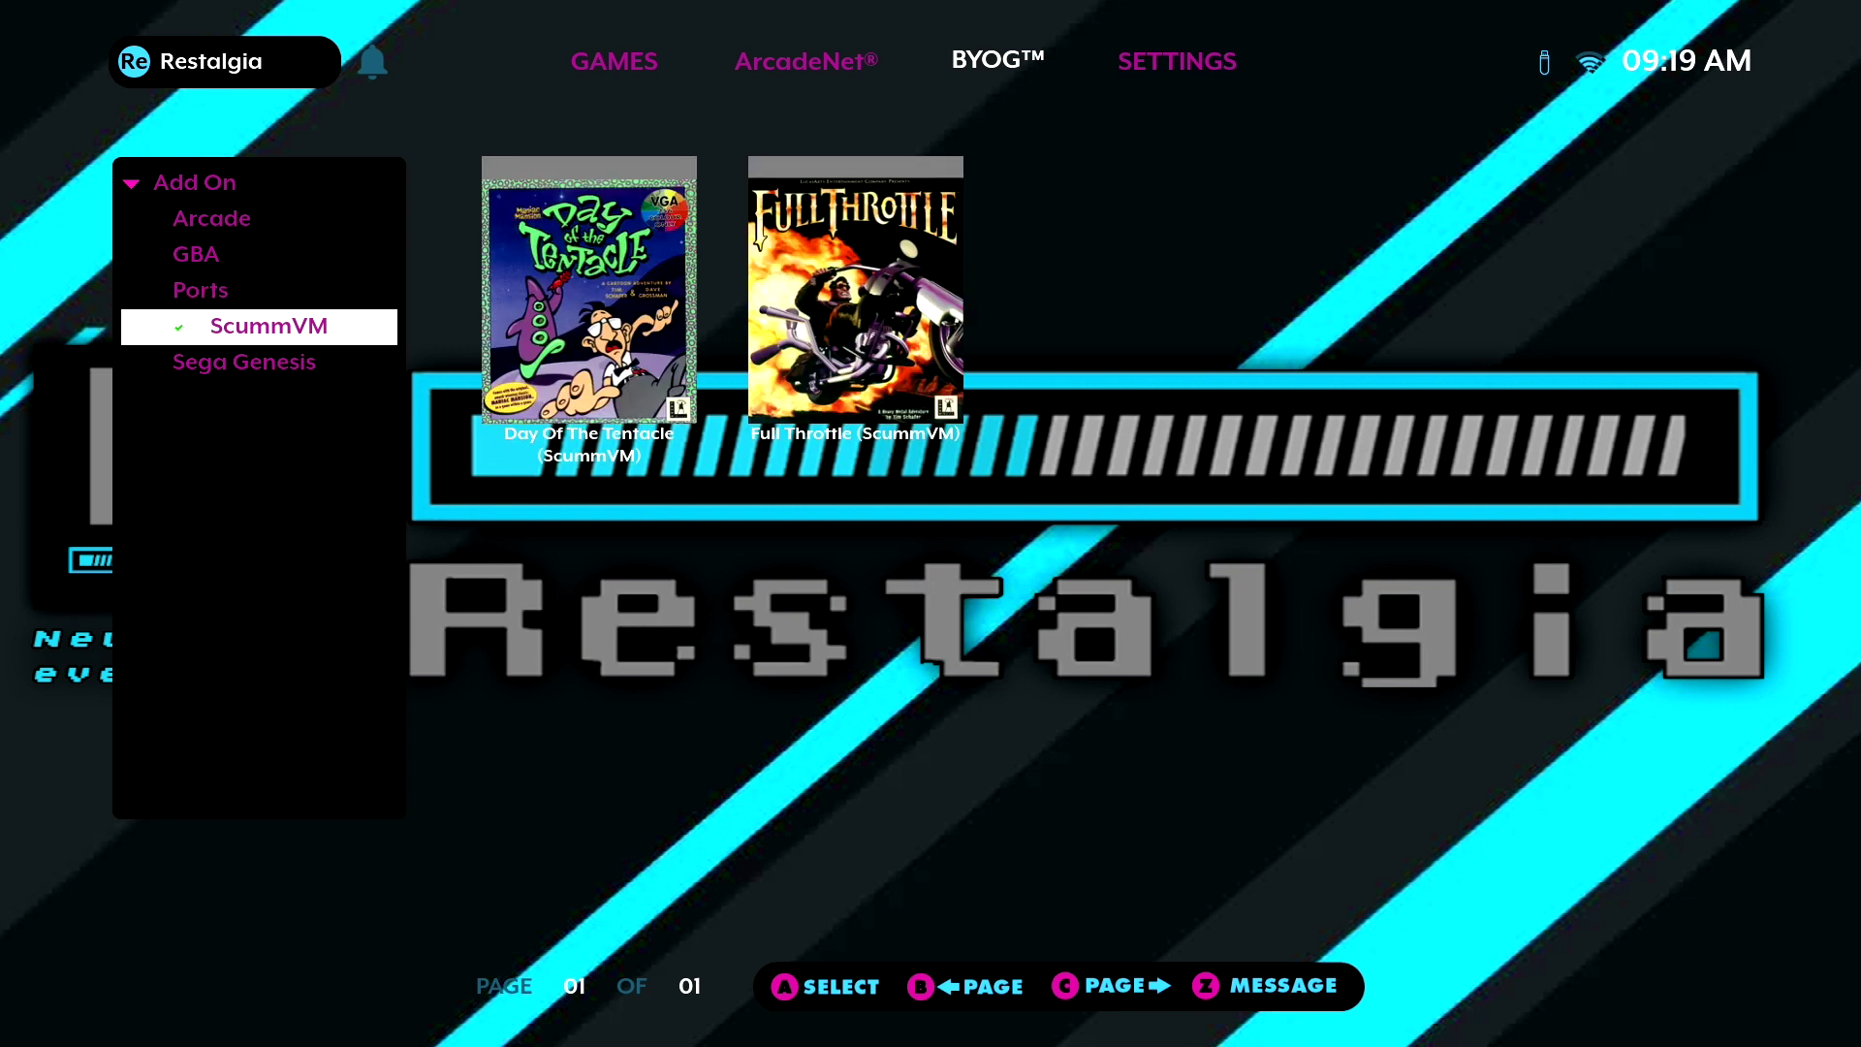
Look over the Day Of The Tentacle and Full Throttle entries, leaving Day Of The Tentacle highlighted
{"action": "key", "text": "Right"}
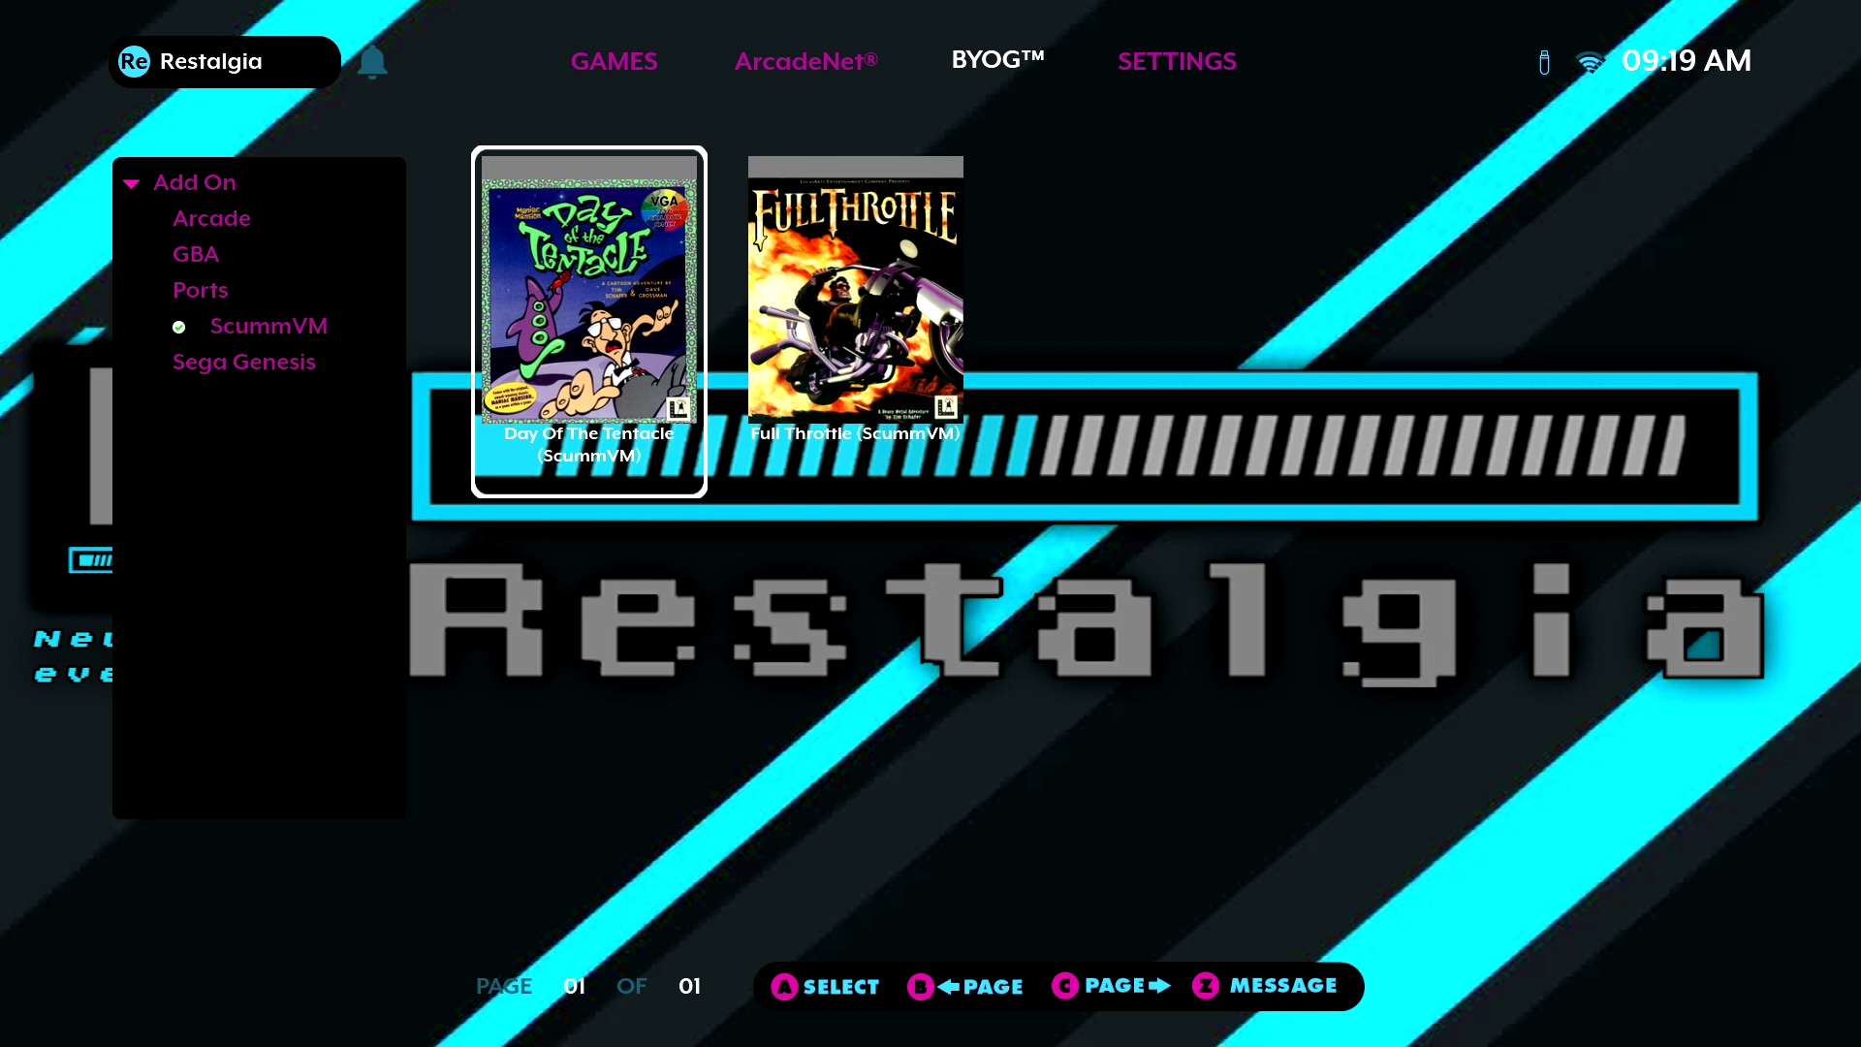
{"action": "key", "text": "Right"}
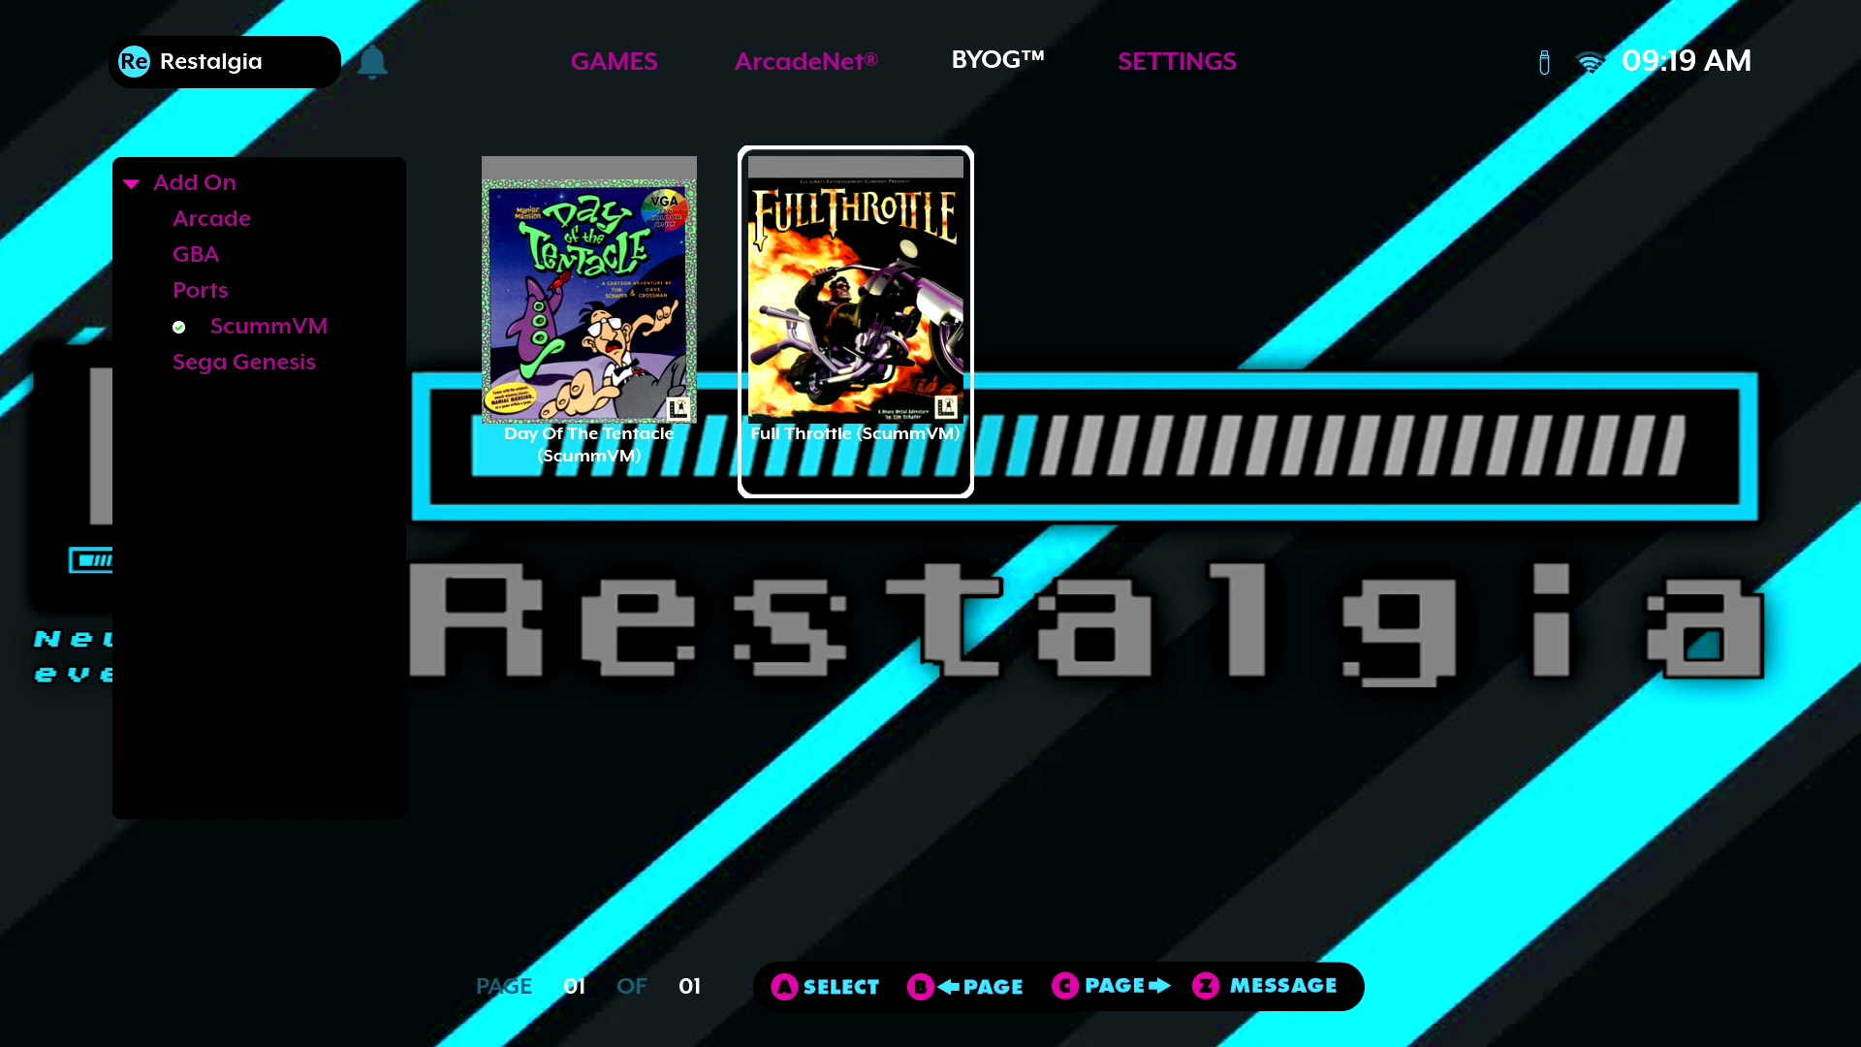
{"action": "key", "text": "Left"}
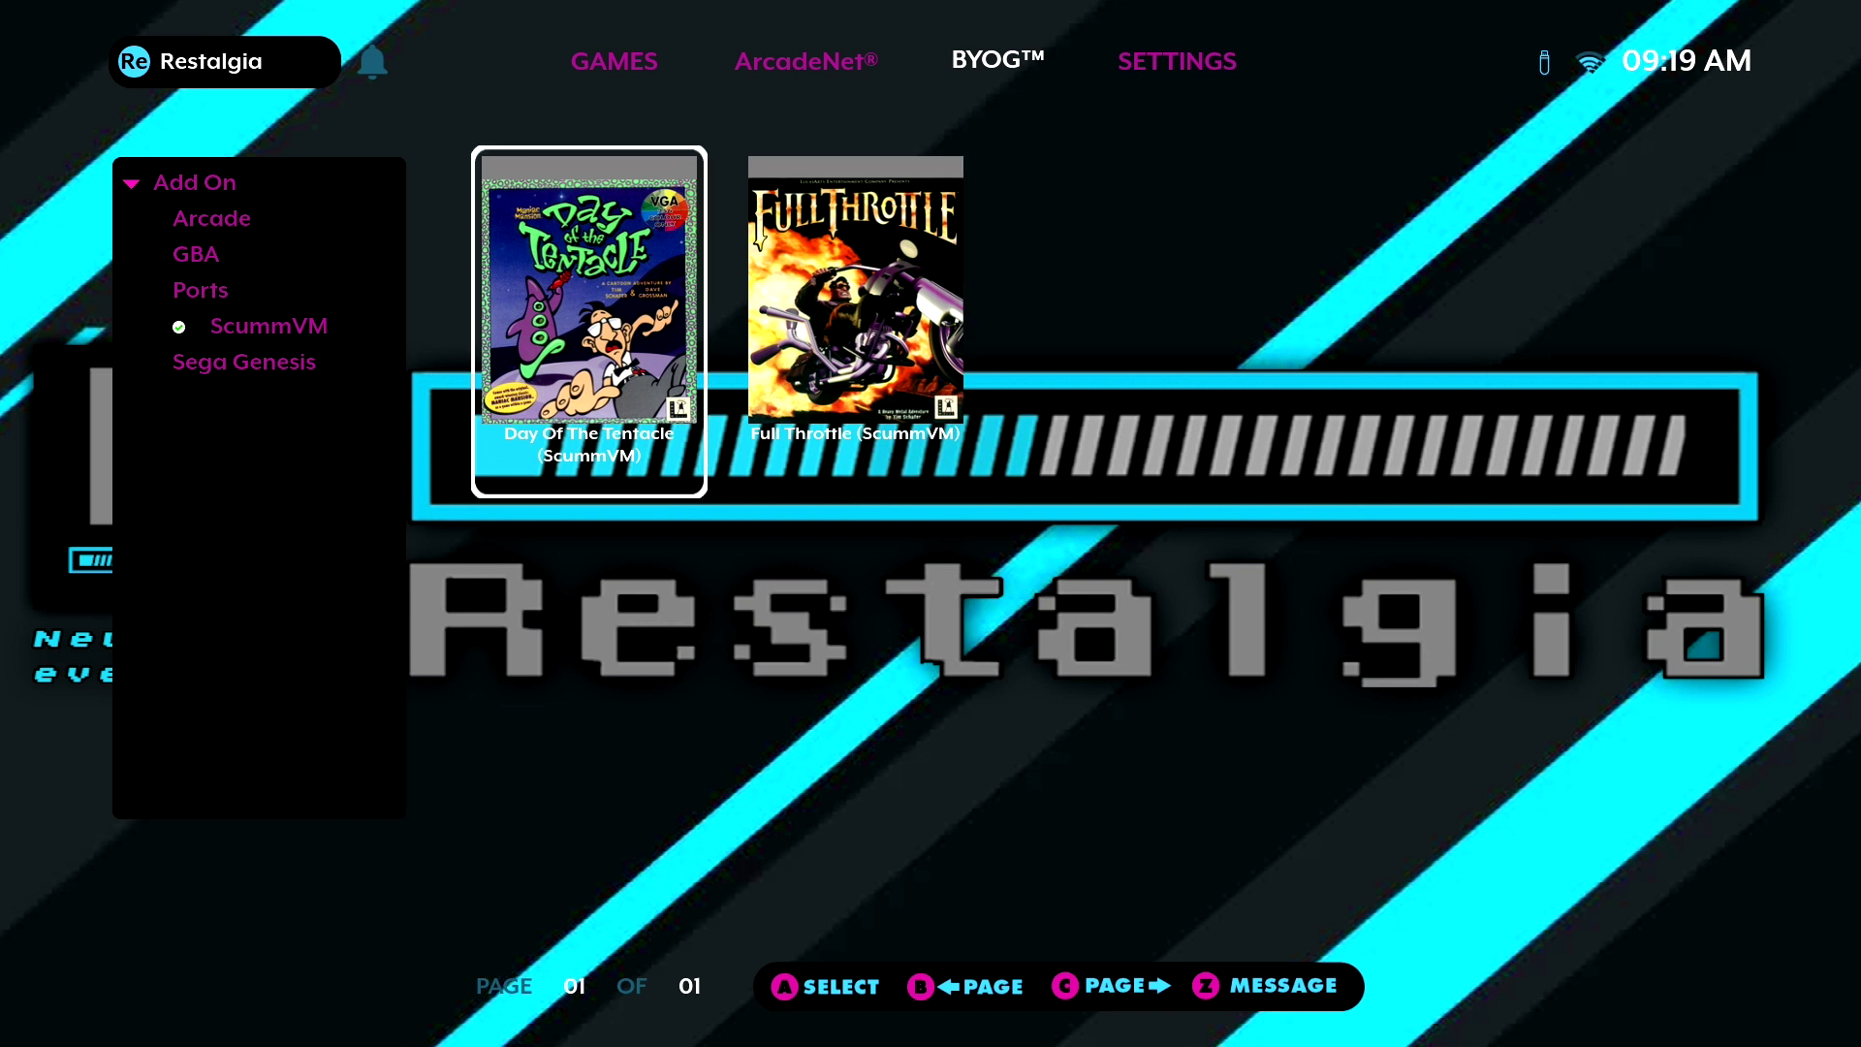
{"action": "key", "text": "Right"}
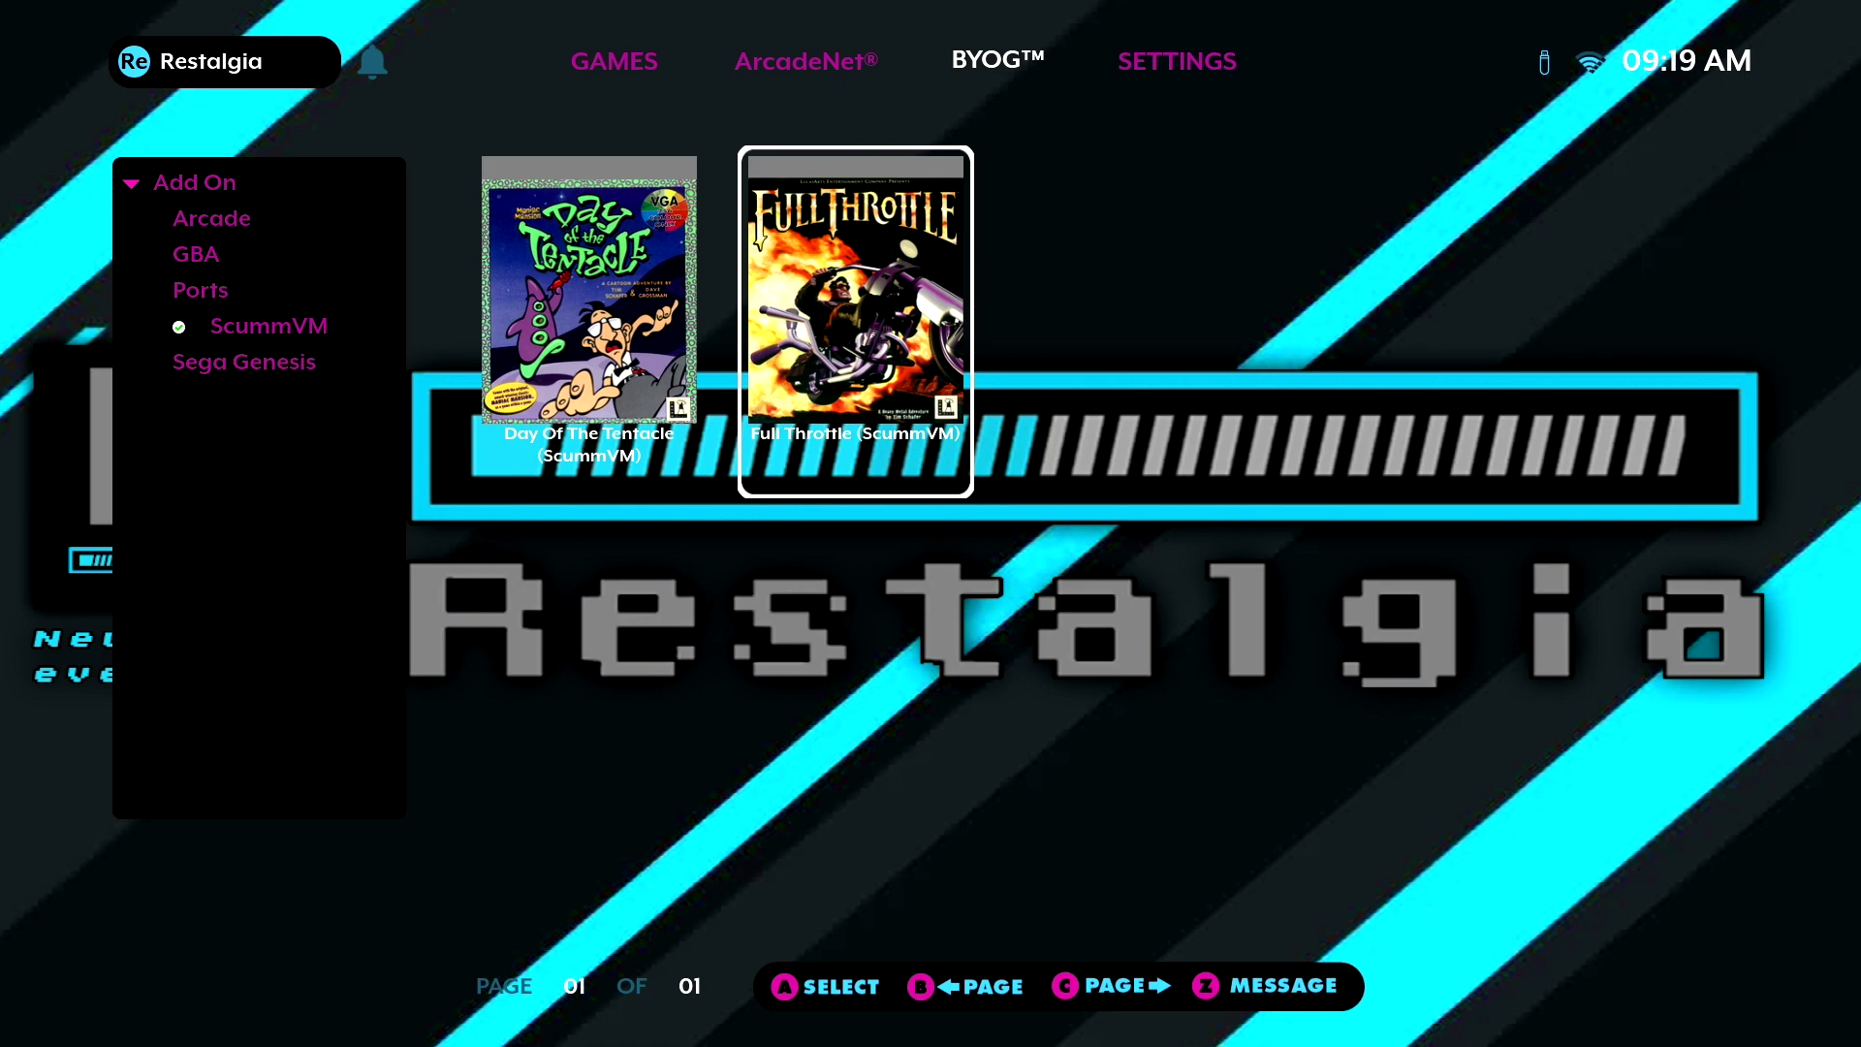
{"action": "key", "text": "Left"}
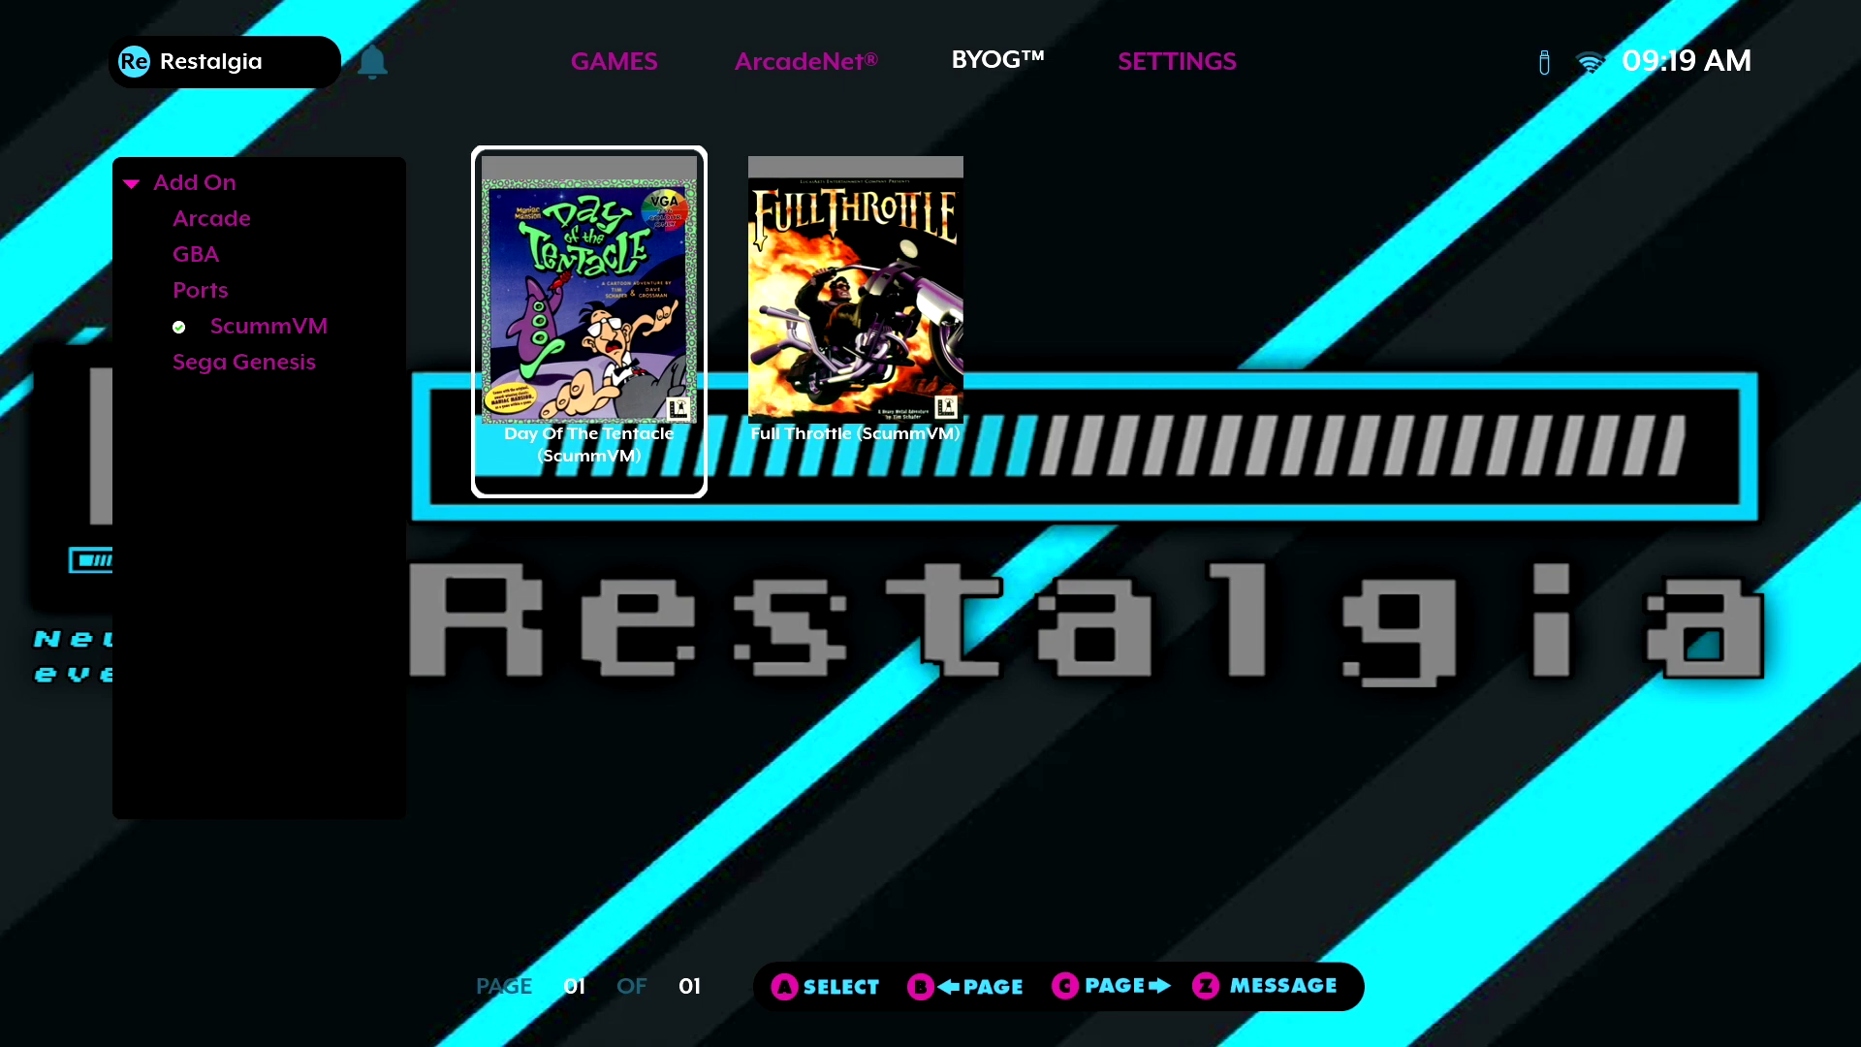